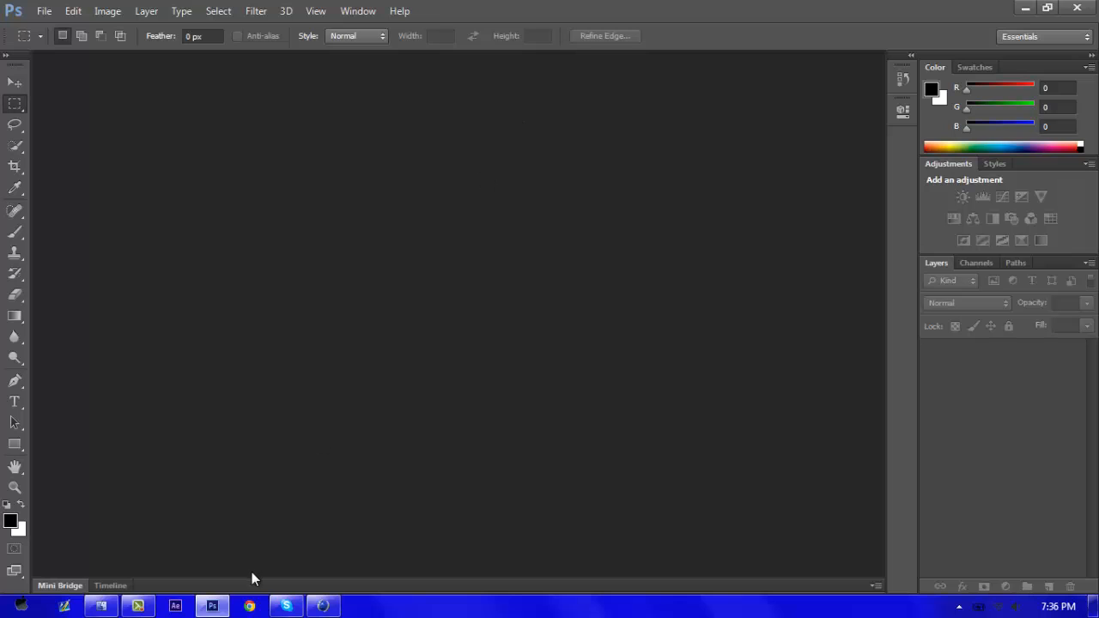
Step: Switch to CINEMA 4D and create a new empty project
click(213, 606)
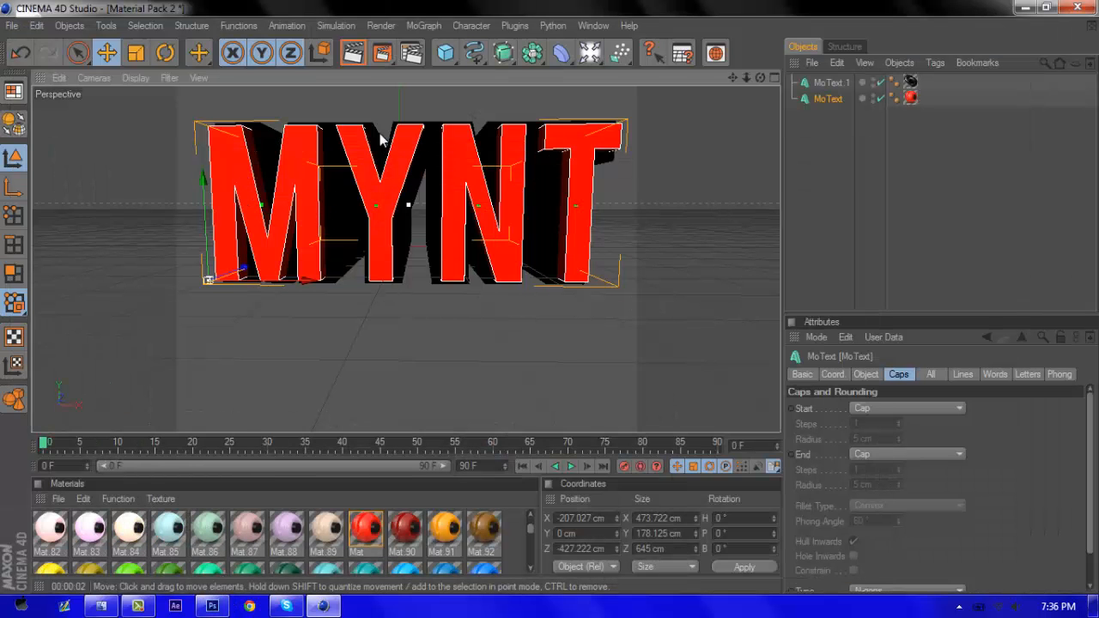
click(12, 25)
click(35, 37)
click(12, 25)
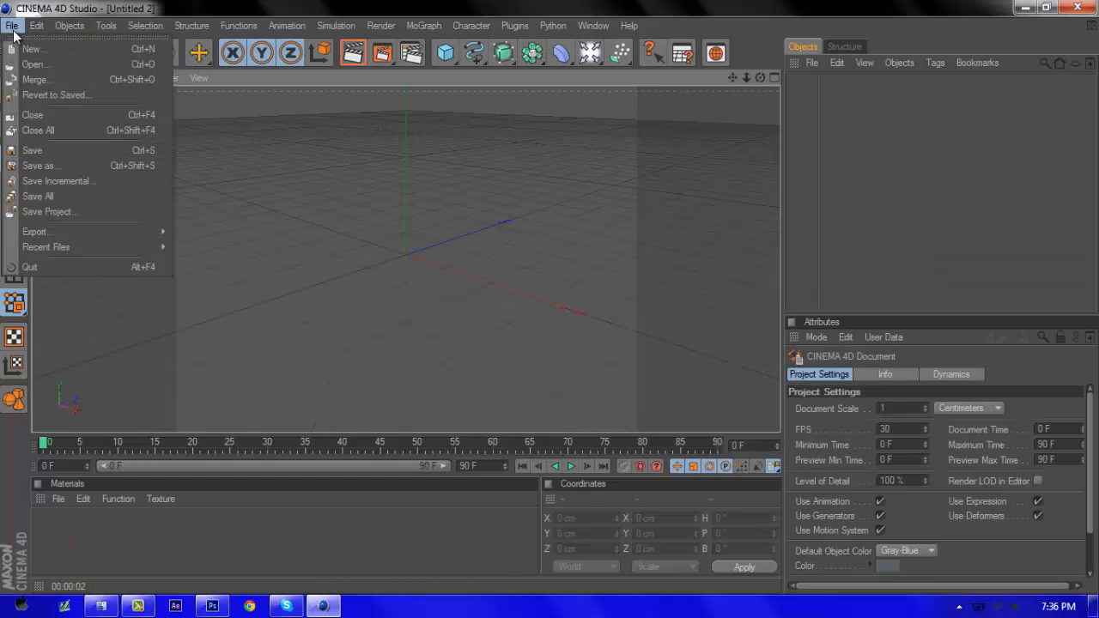
click(248, 258)
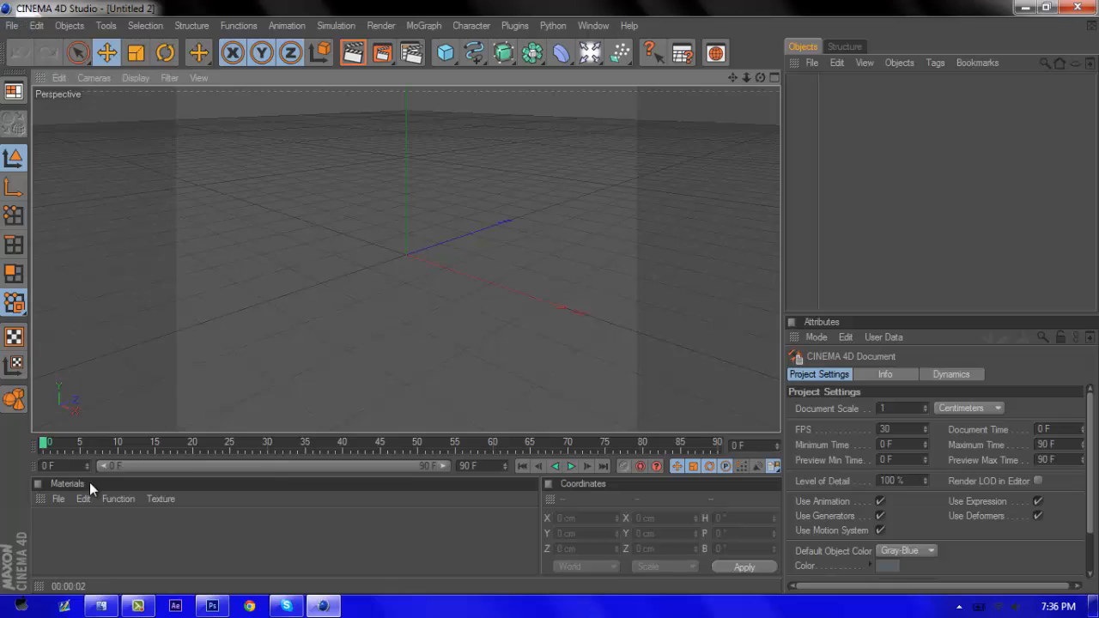
Step: Load the materials from the Material Pack 2 file on the desktop into the project
click(58, 498)
click(144, 391)
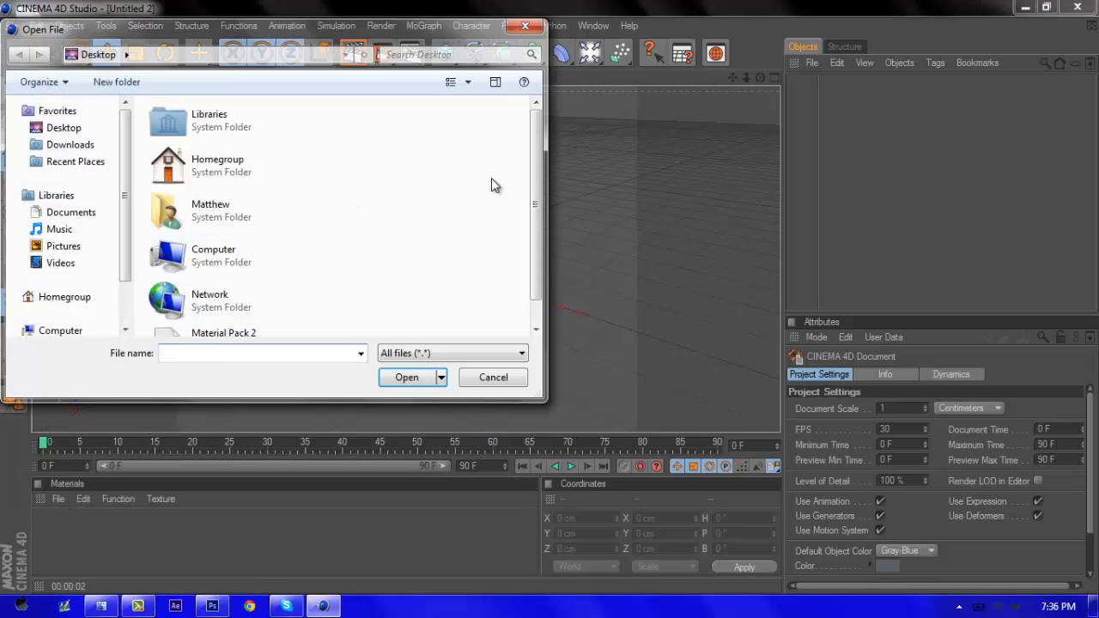
click(248, 334)
double_click(249, 334)
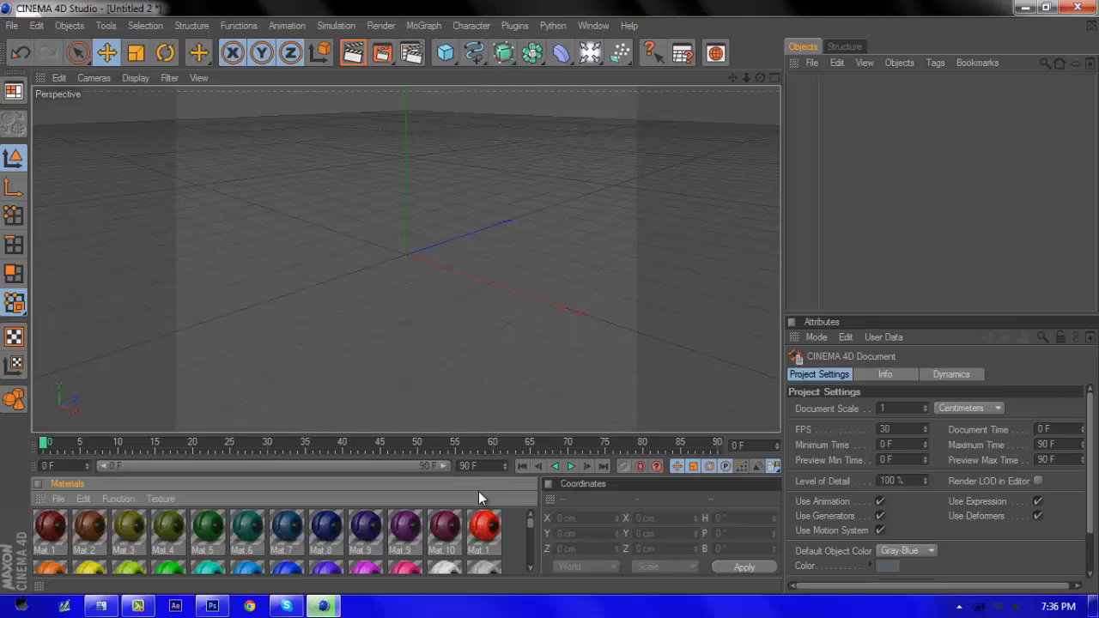
mouse_move(534, 523)
mouse_down()
mouse_move(528, 564)
mouse_move(525, 512)
mouse_up()
Step: Add a MoText object and set its text to MYNT
click(421, 26)
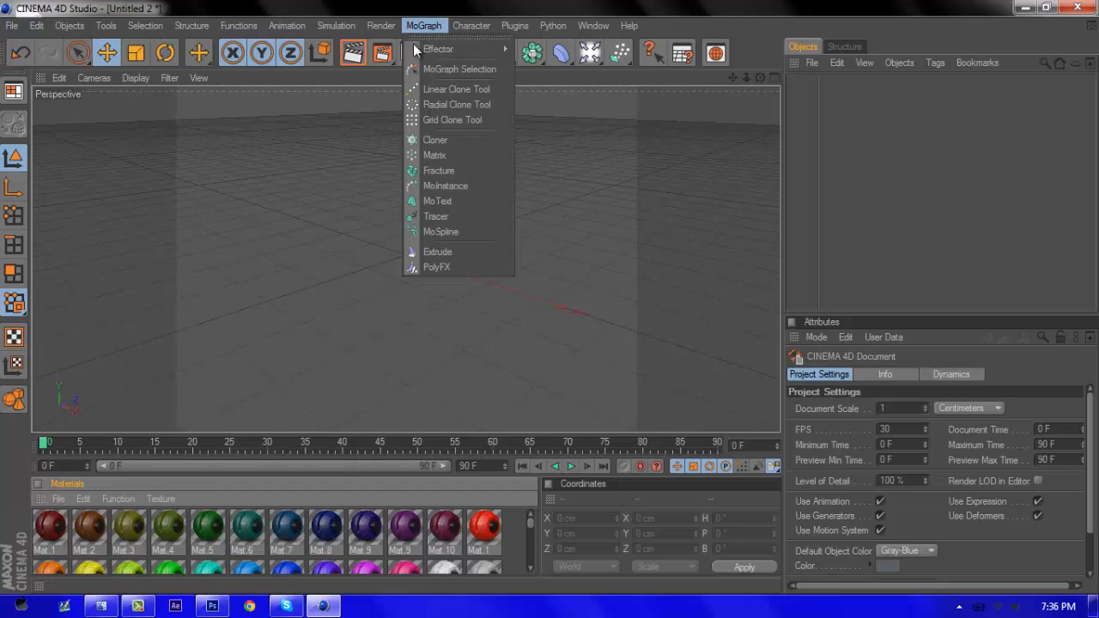
click(438, 201)
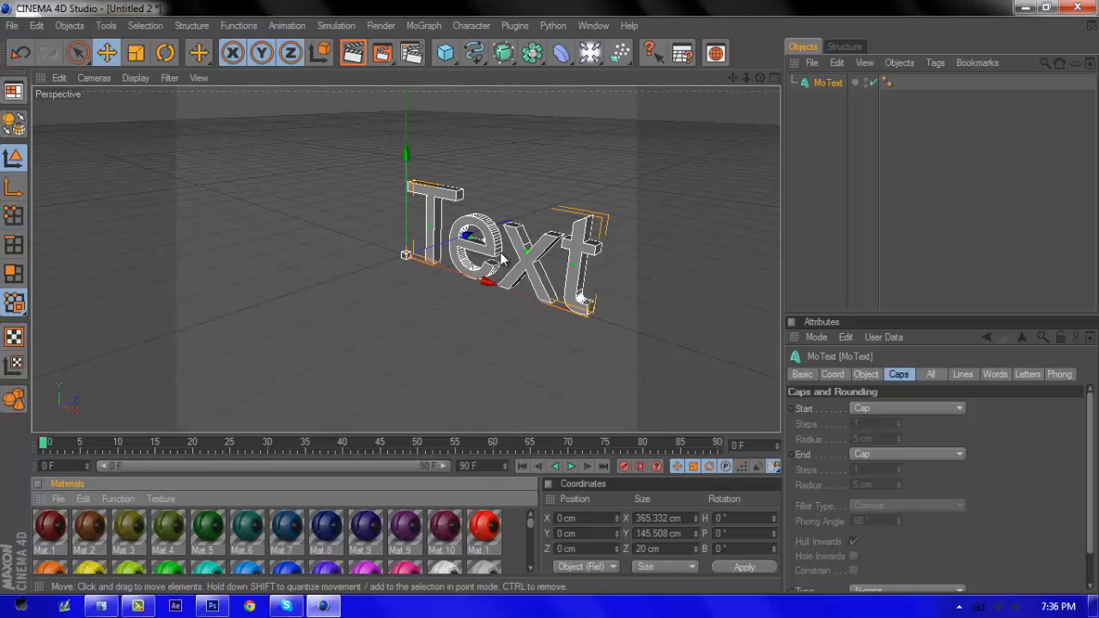
click(866, 374)
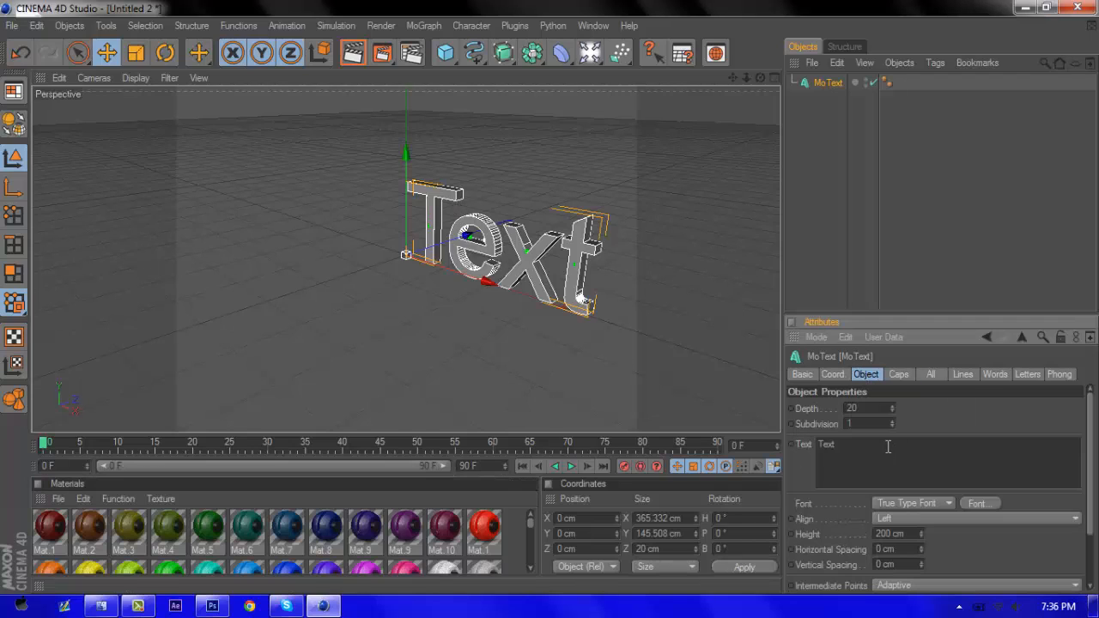
double_click(888, 447)
text(m)
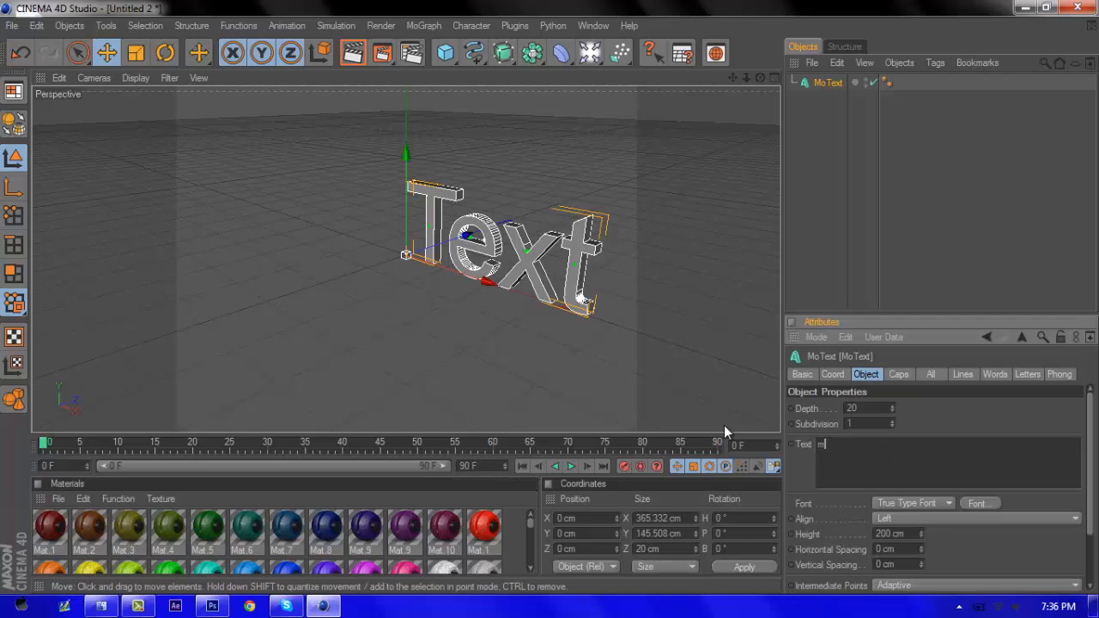
key(BackSpace)
text(MYNT)
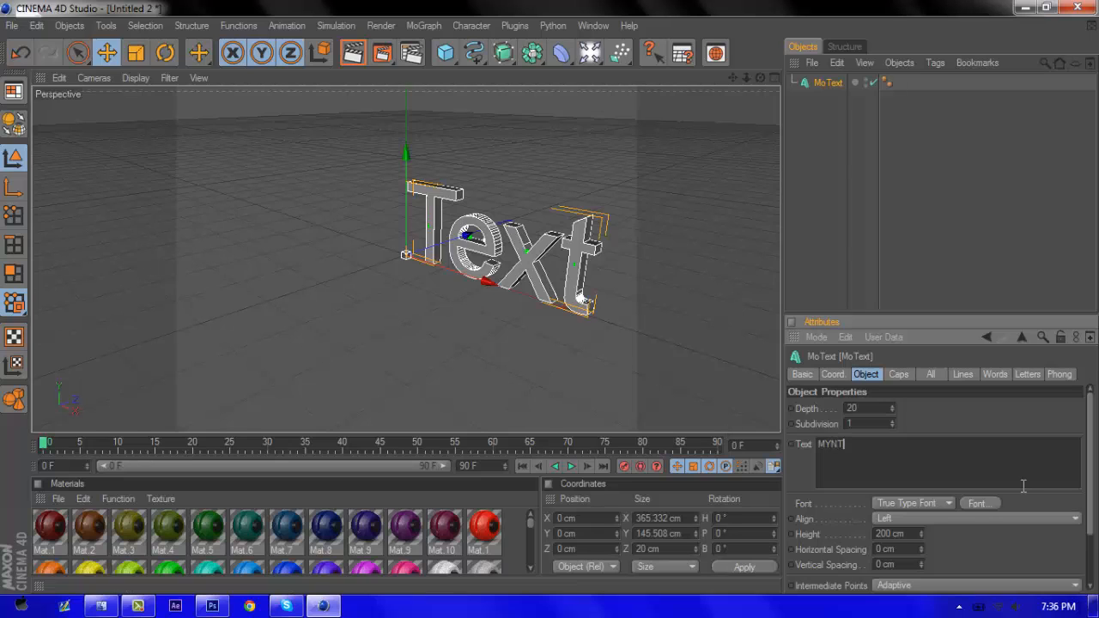
Step: Change the text's font to Bebas Regular
click(978, 503)
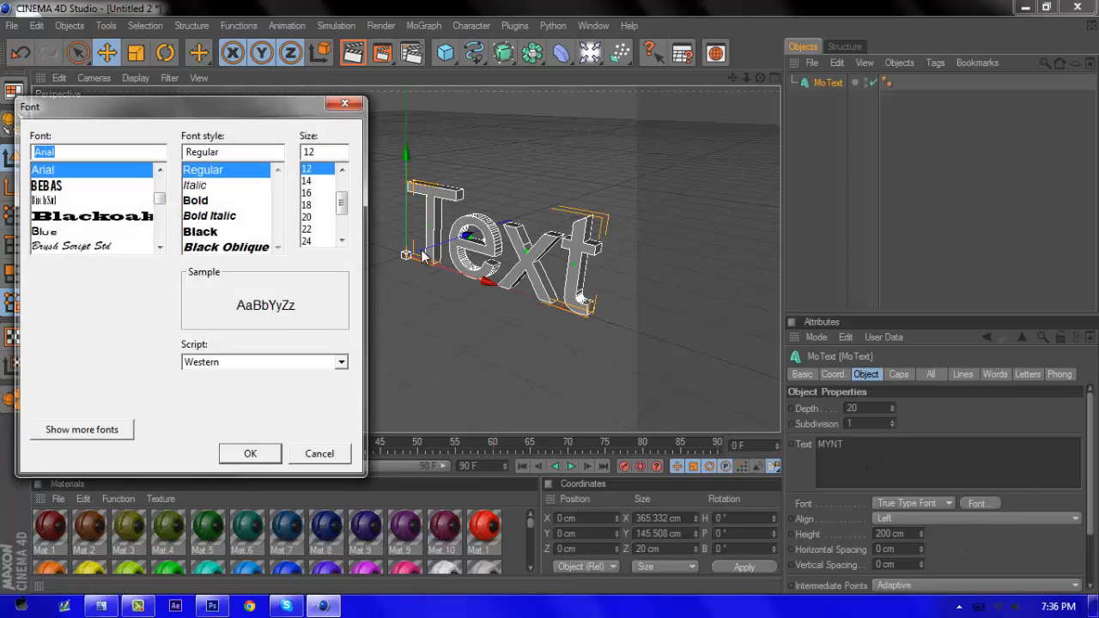
click(90, 182)
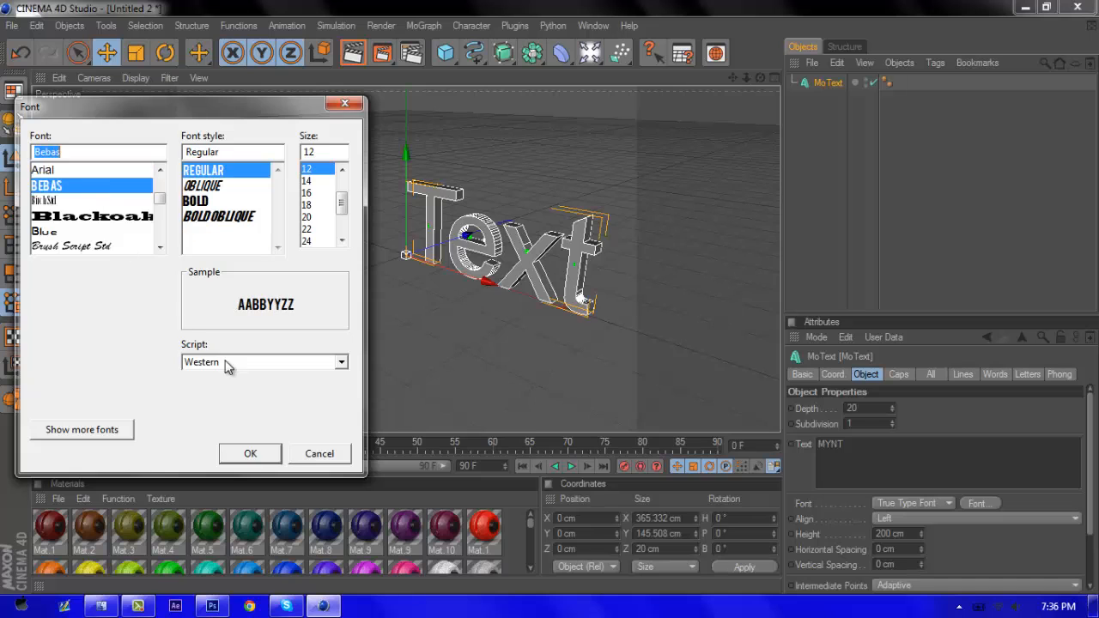
click(250, 452)
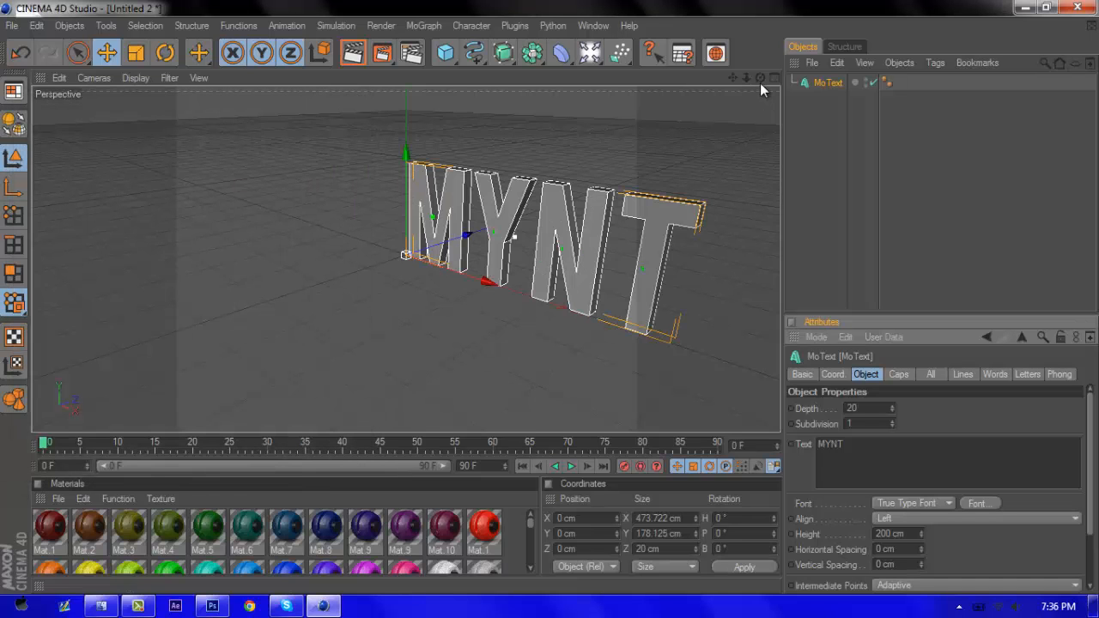
Step: Move the text along X to about -174 cm and set its depth to 654
drag(761, 79, 679, 152)
drag(495, 256, 407, 256)
drag(883, 409, 747, 419)
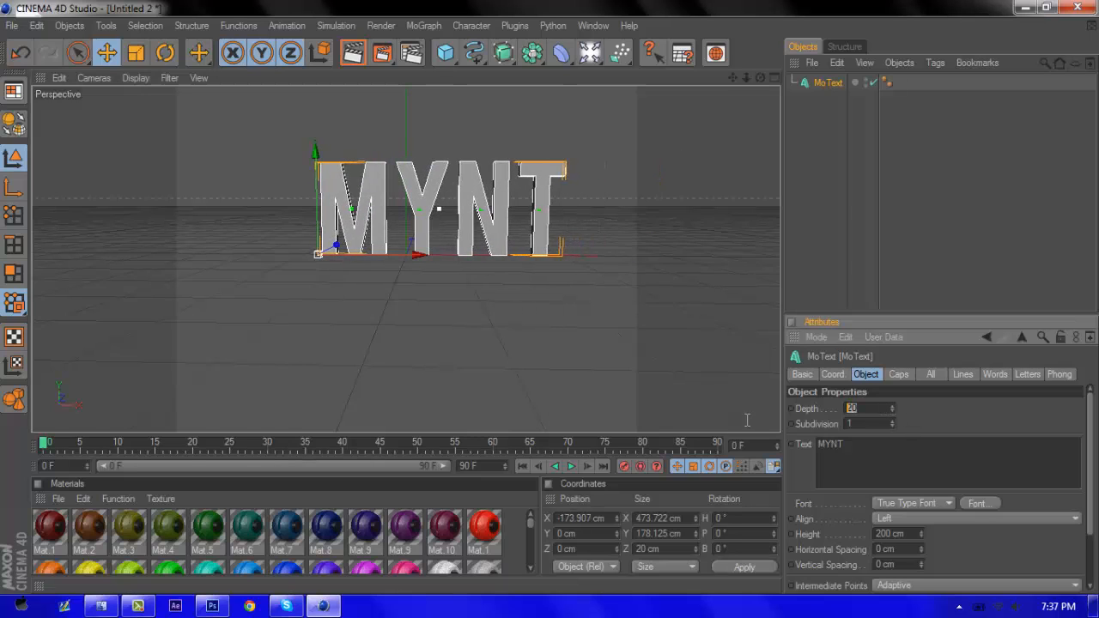
key(BackSpace)
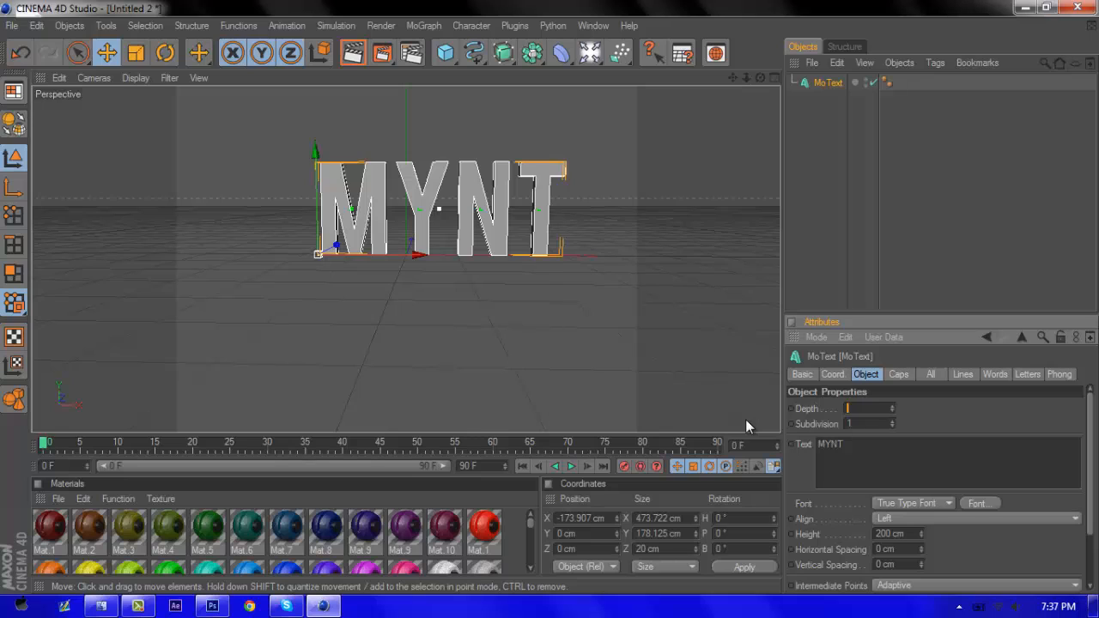
text(654)
key(Tab)
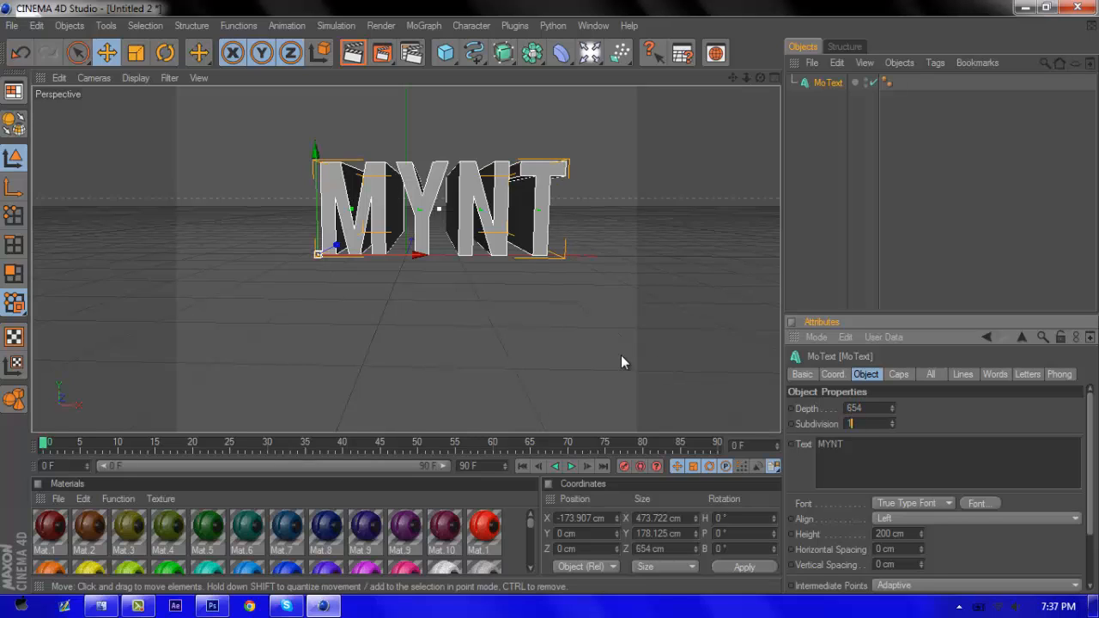
Step: Bring the text closer to the camera and centre it, at about X -216 cm and Z -381 cm
drag(337, 246, 330, 254)
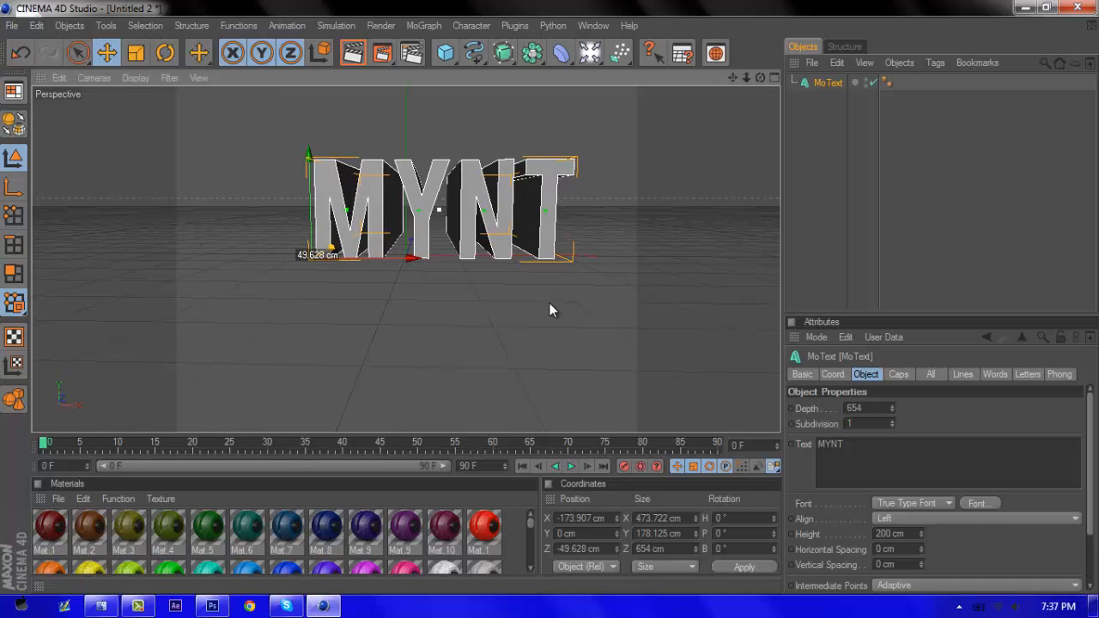
drag(550, 304, 557, 285)
drag(343, 298, 550, 298)
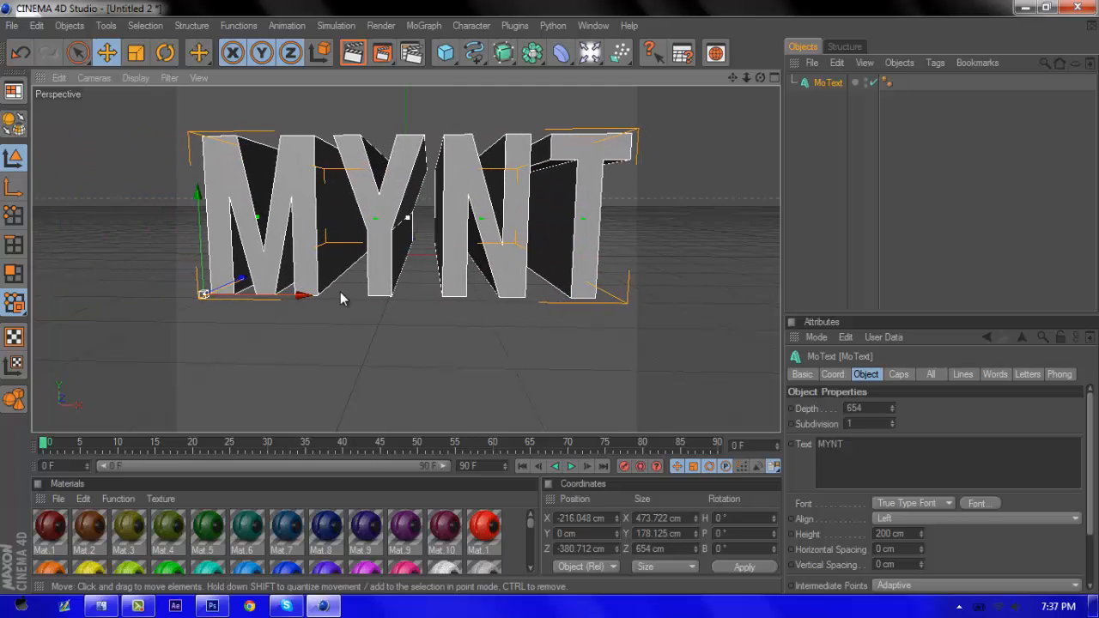
Step: Duplicate the MoText object in place
click(843, 81)
key(ctrl+c)
key(ctrl+v)
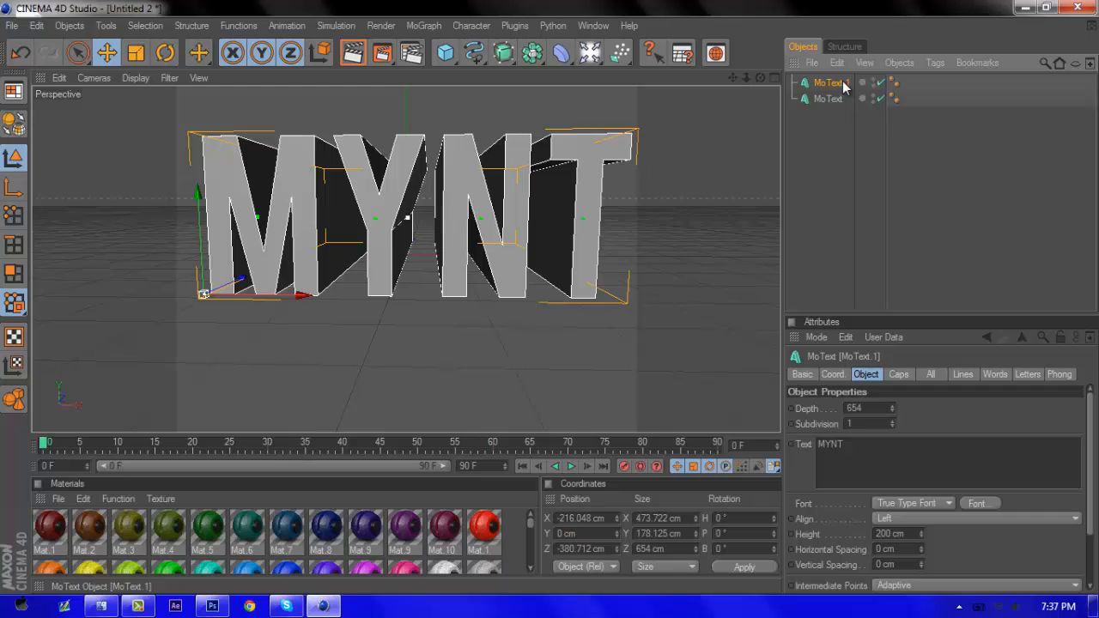
Step: Set both the start and end caps of the text copy to Fillet Cap
click(898, 375)
click(896, 409)
click(900, 471)
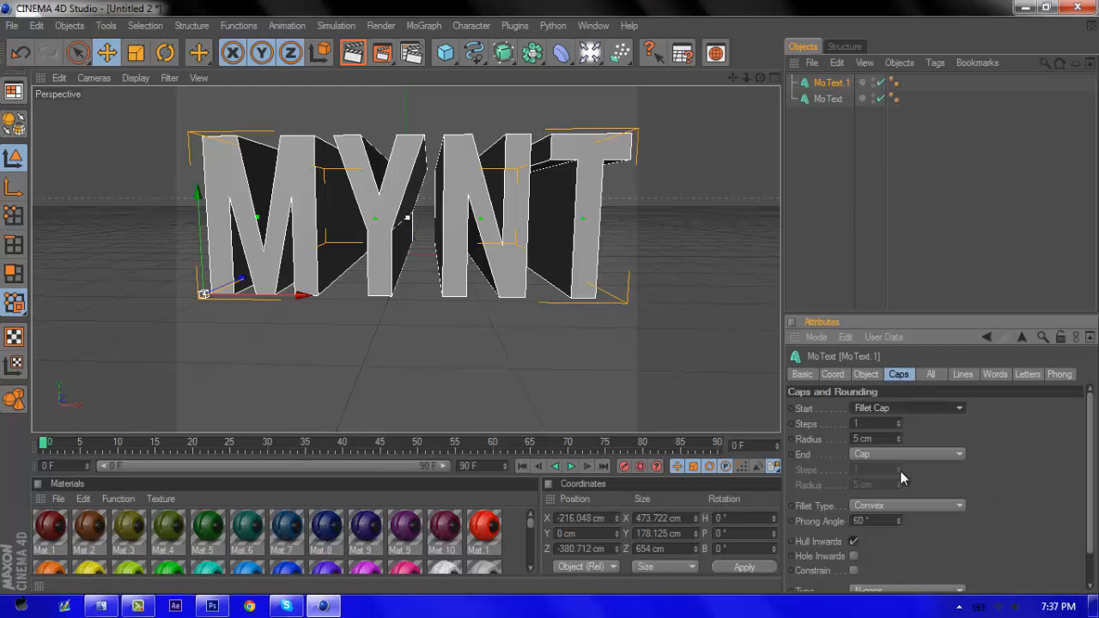
click(897, 455)
click(928, 515)
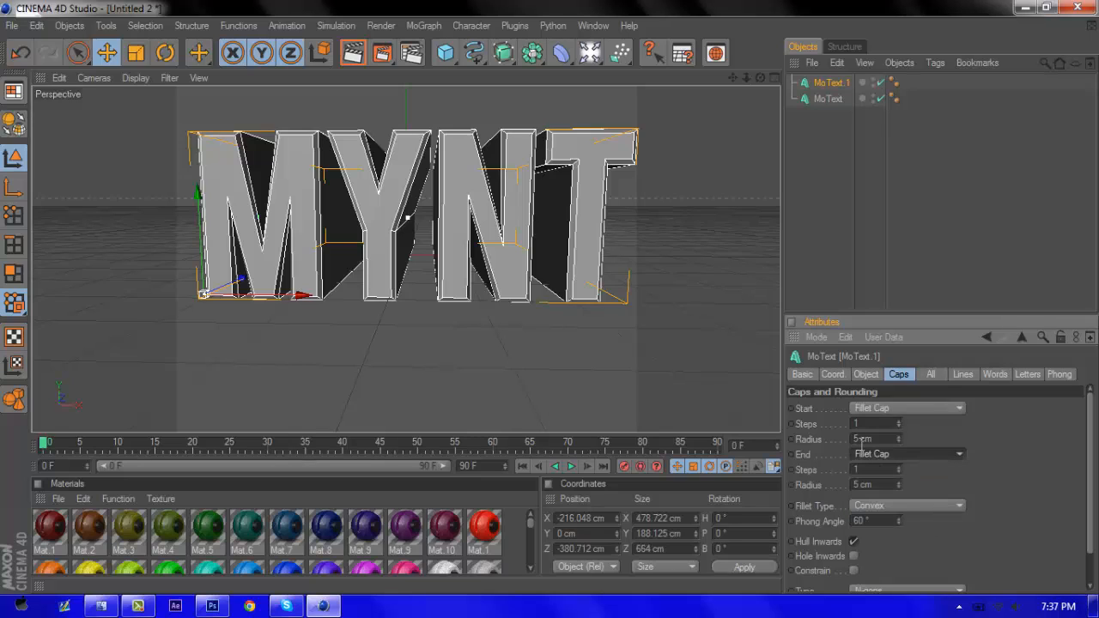
Step: Set the copy's start and end fillet radii to 7 cm and push it back along Z to about -344 cm
double_click(858, 439)
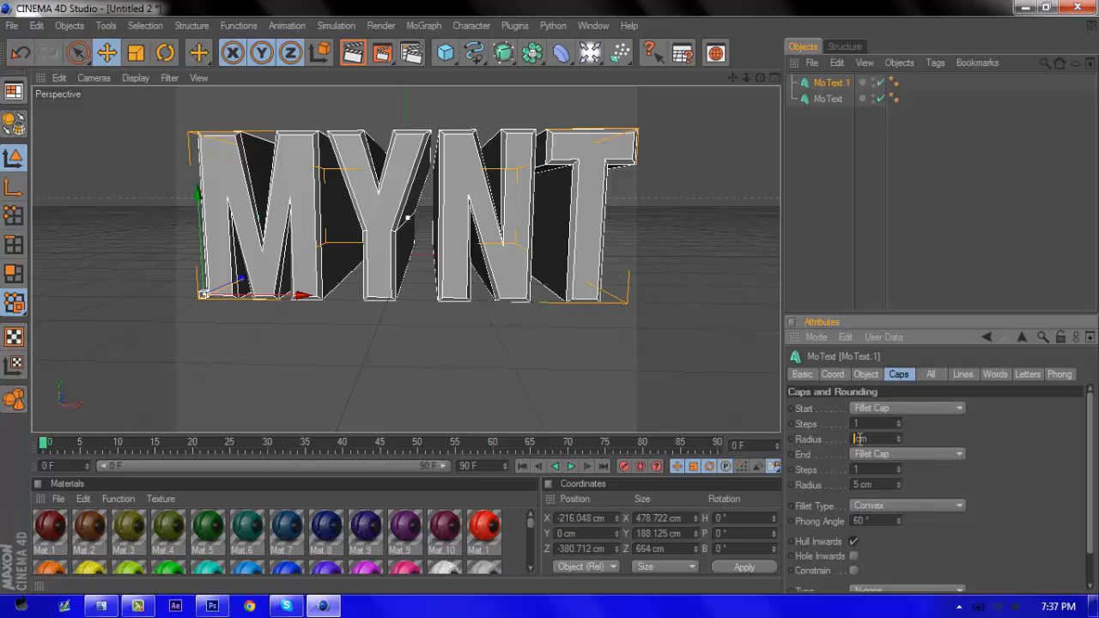
text(7)
double_click(860, 484)
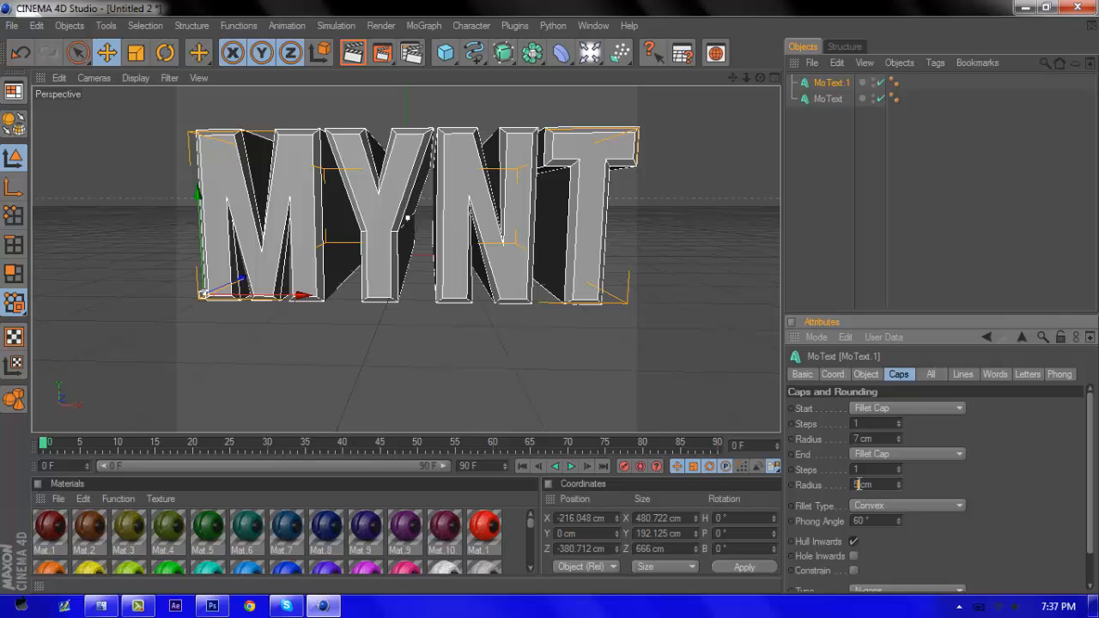
drag(242, 278, 549, 298)
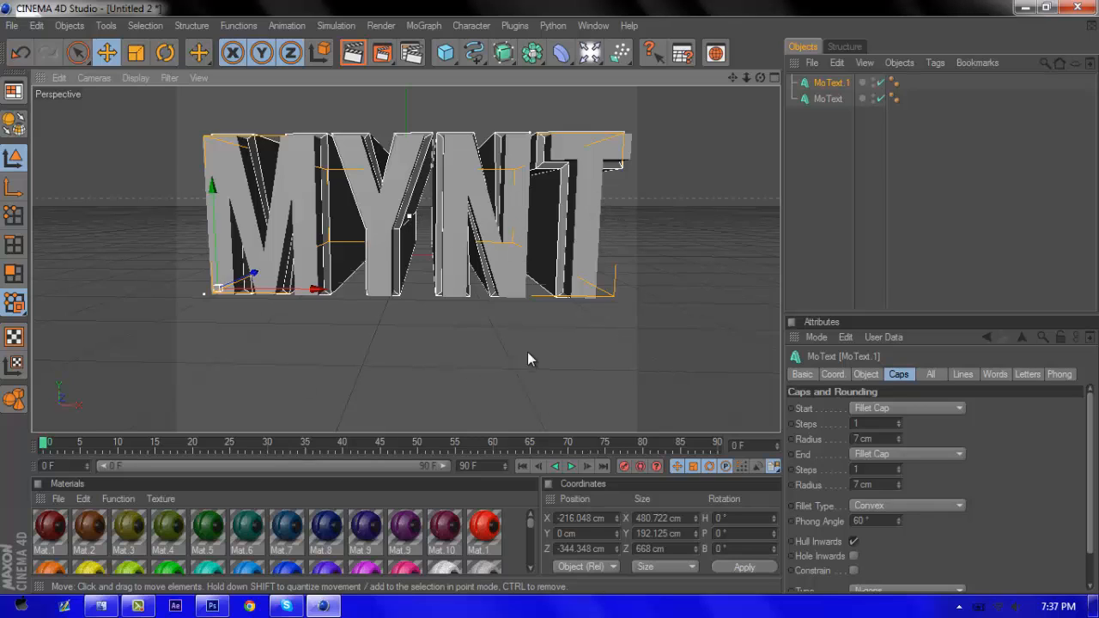
Step: Assign red material Mat.16 to the original text and black Mat.15 to the copy, and render a preview of the view
scroll(529, 567, down, 3)
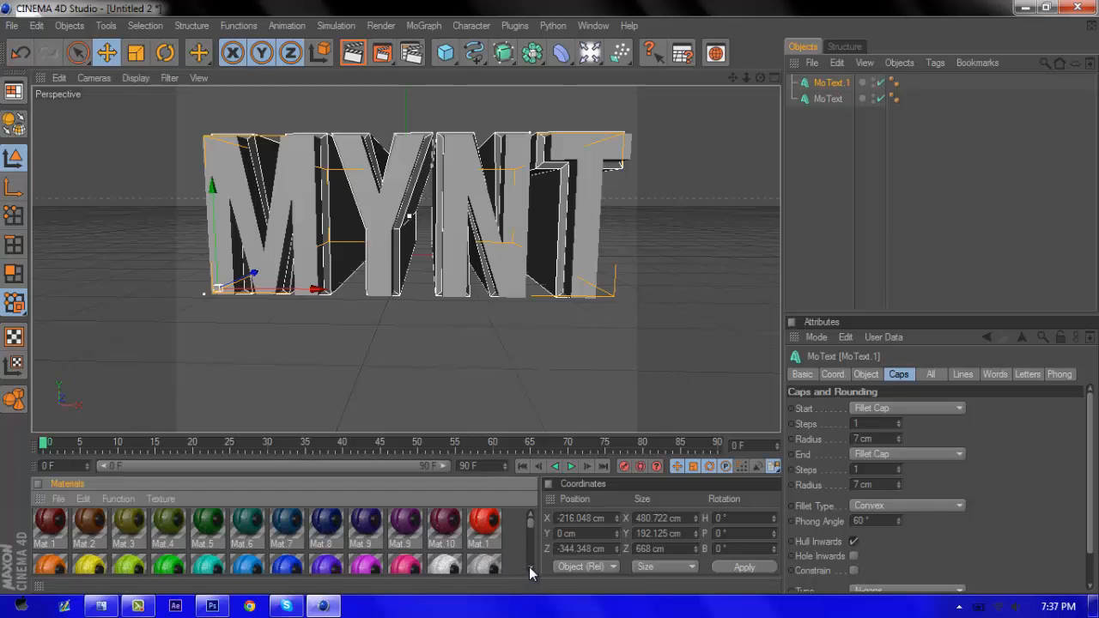
scroll(529, 511, up, 2)
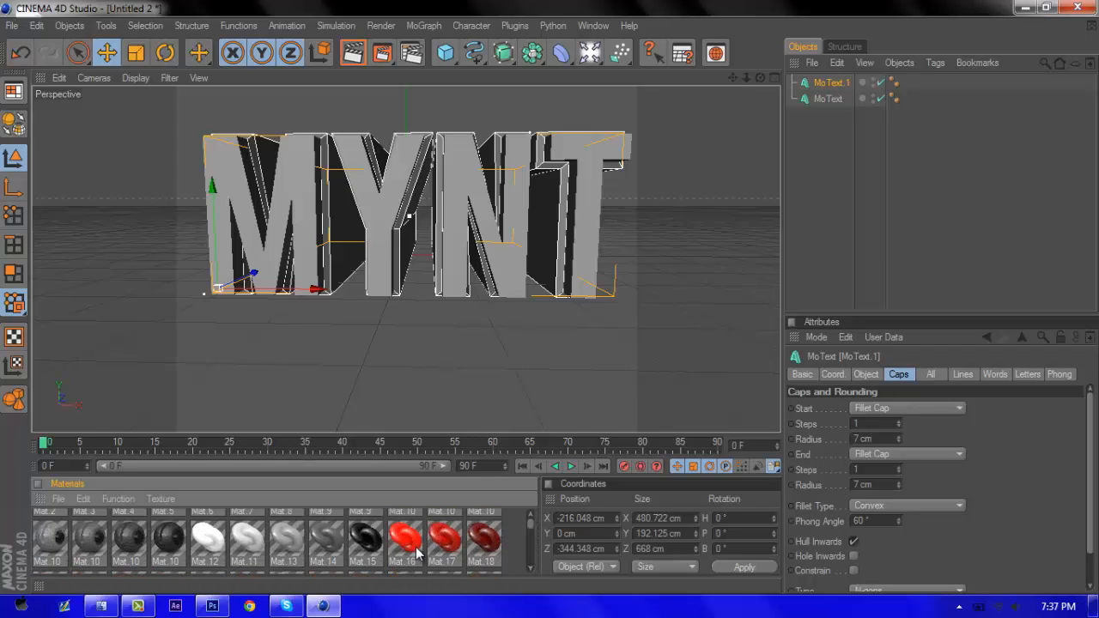
drag(826, 82, 828, 101)
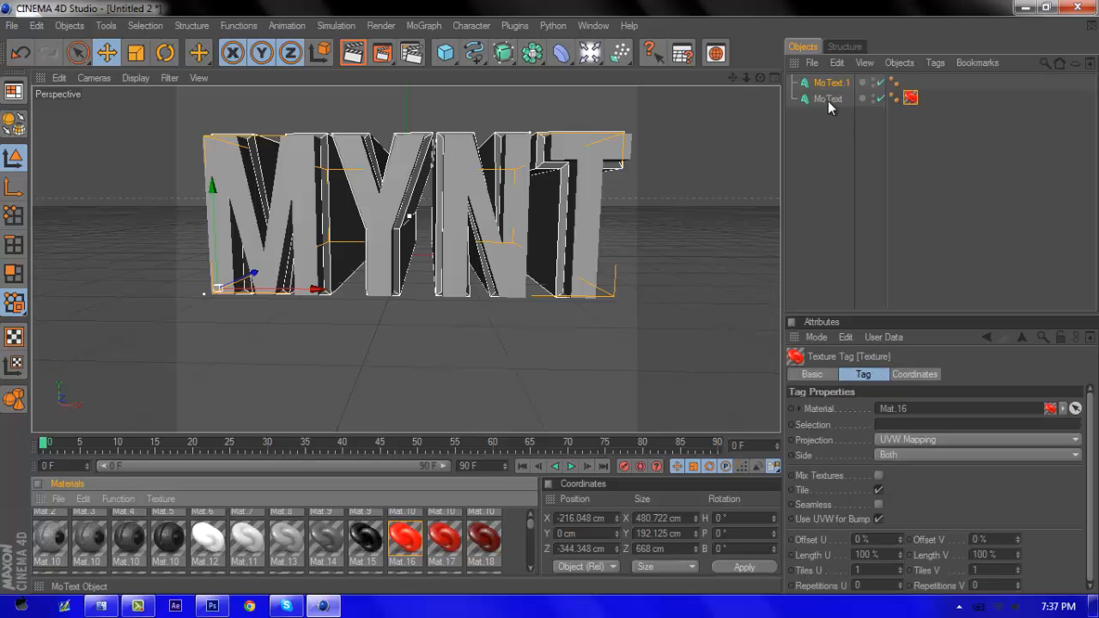
drag(379, 539, 829, 79)
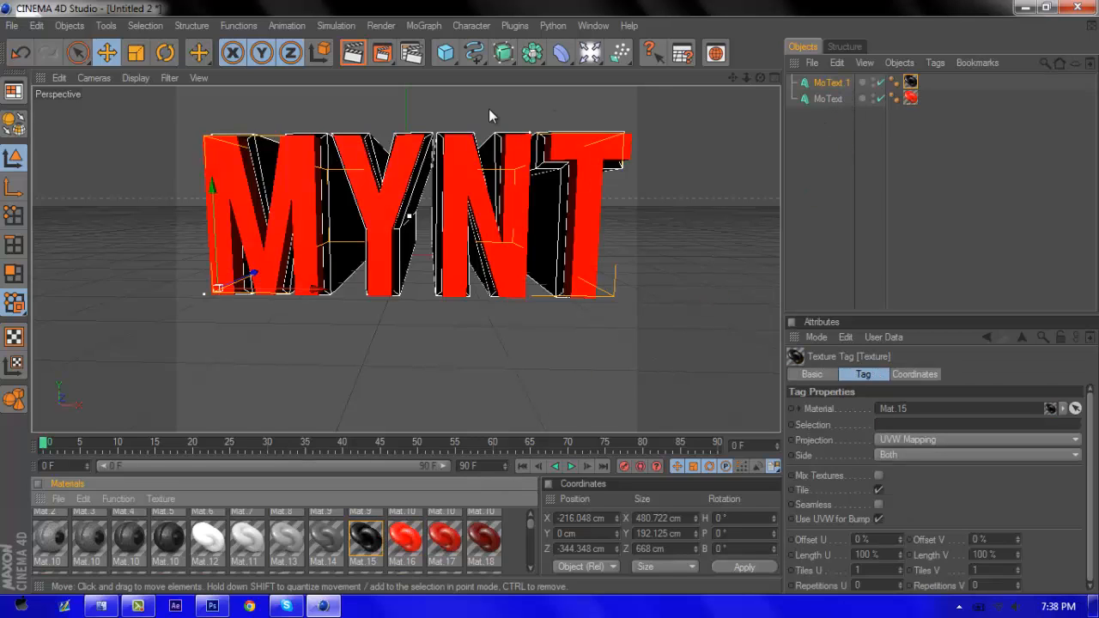
click(353, 55)
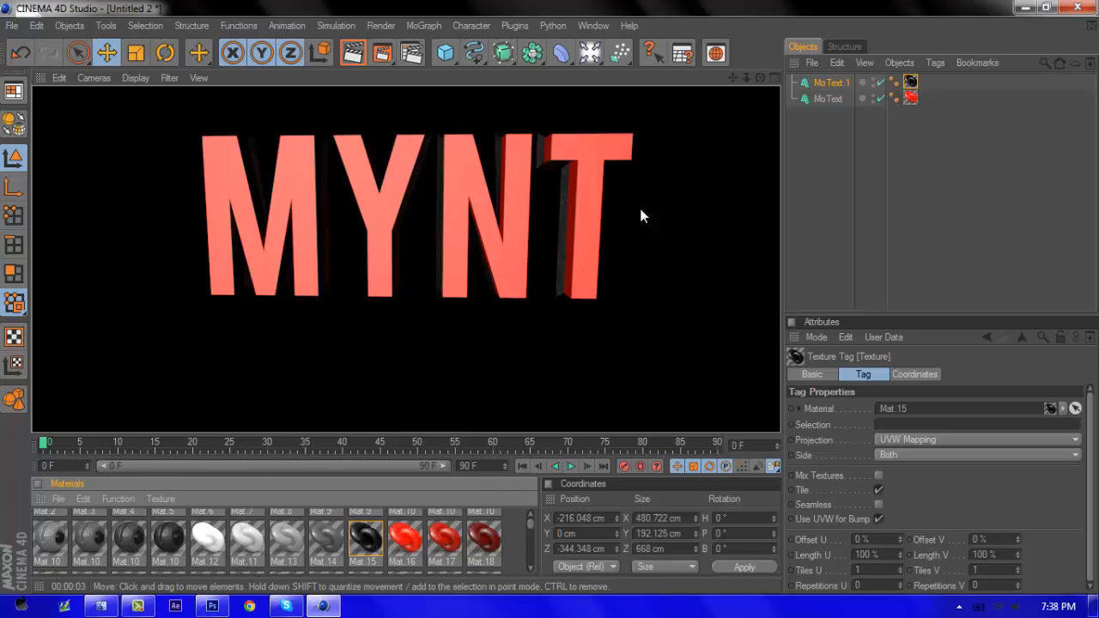
click(328, 233)
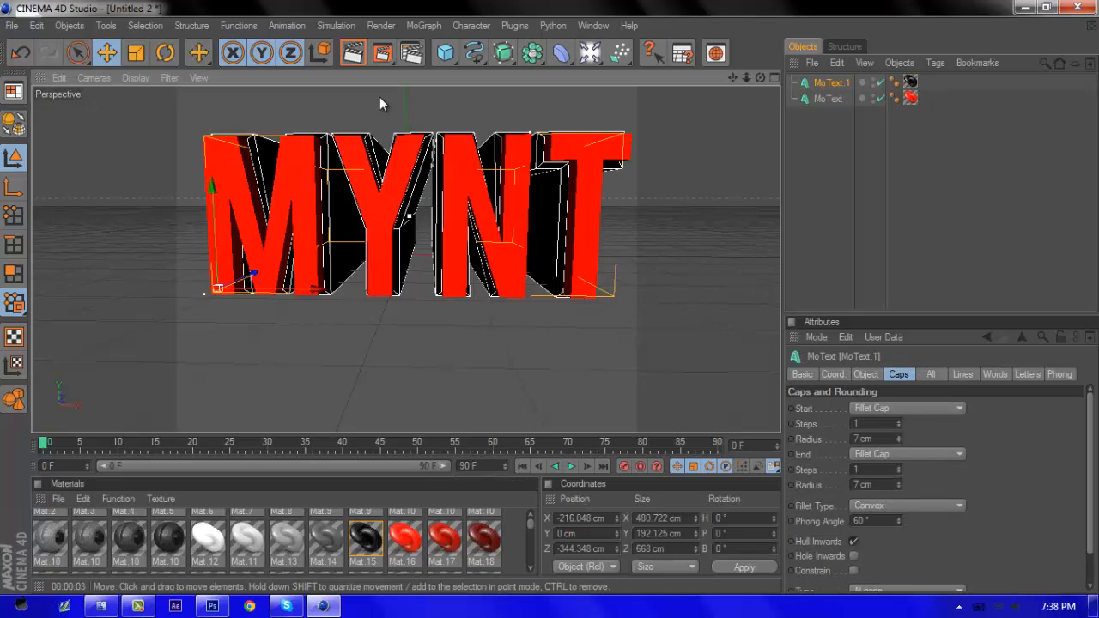
Step: Set the render output file to "Tutorial text" in the Documents > Graphics > Work folder
click(410, 57)
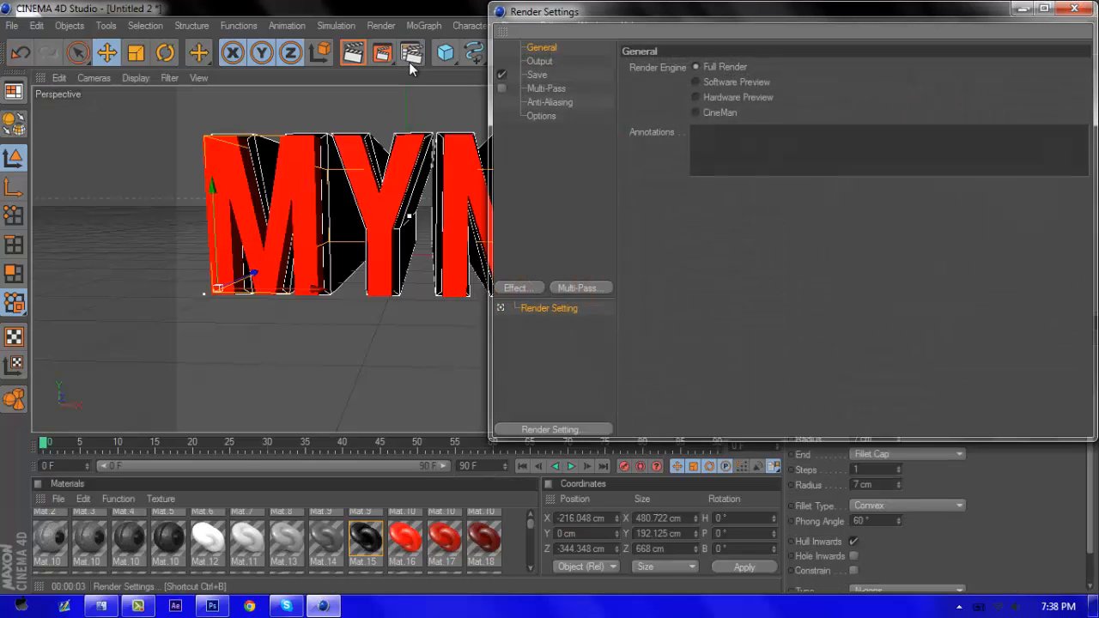
click(536, 75)
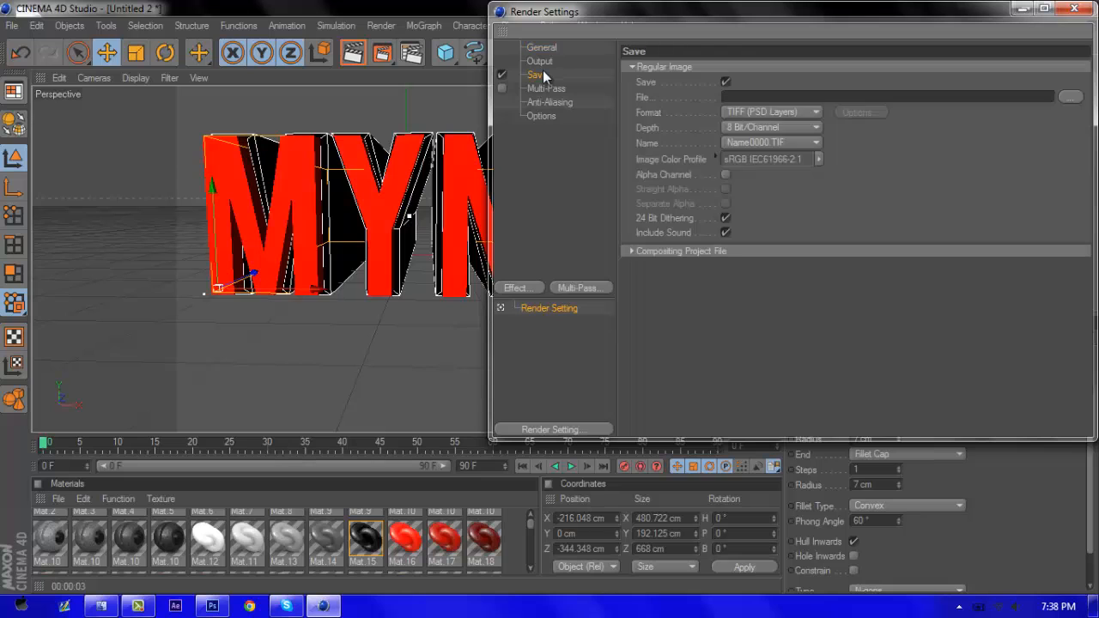
click(1070, 96)
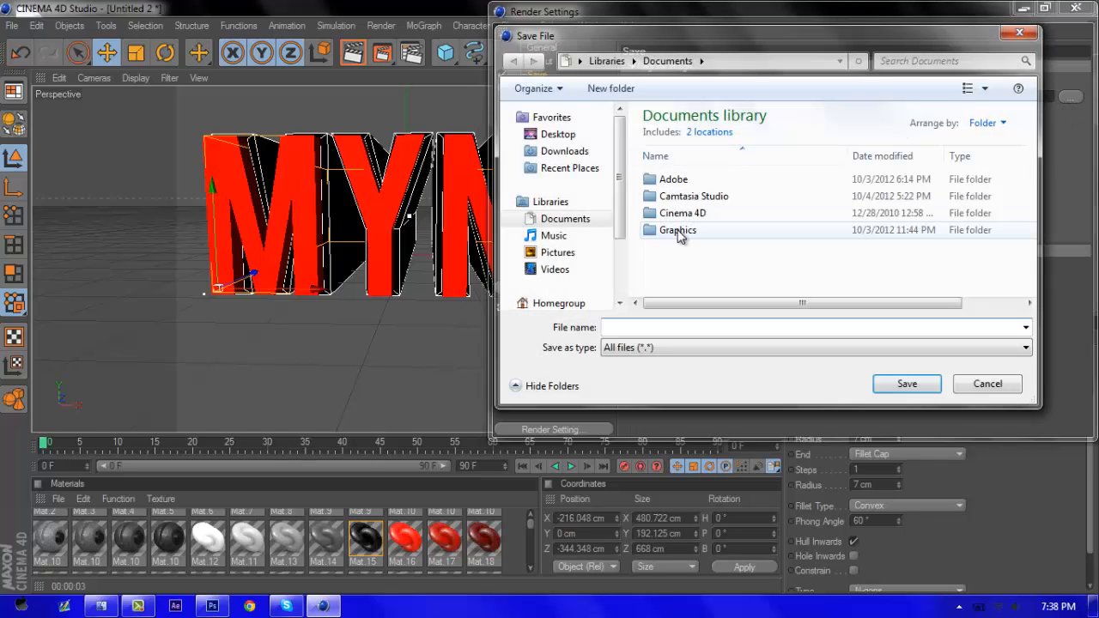
click(686, 232)
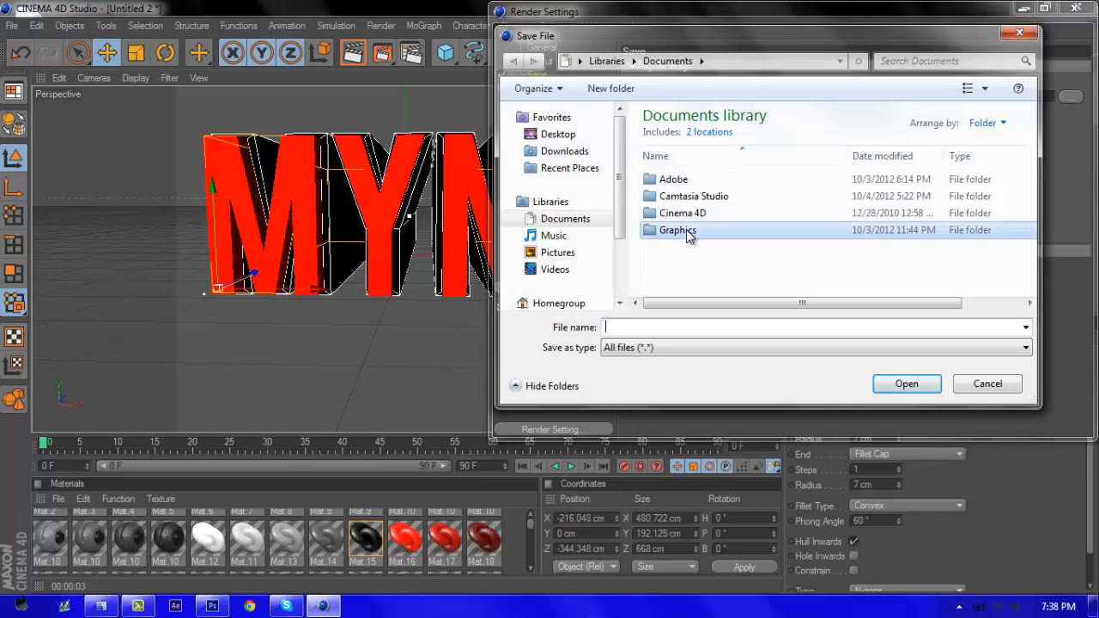
double_click(686, 230)
double_click(687, 197)
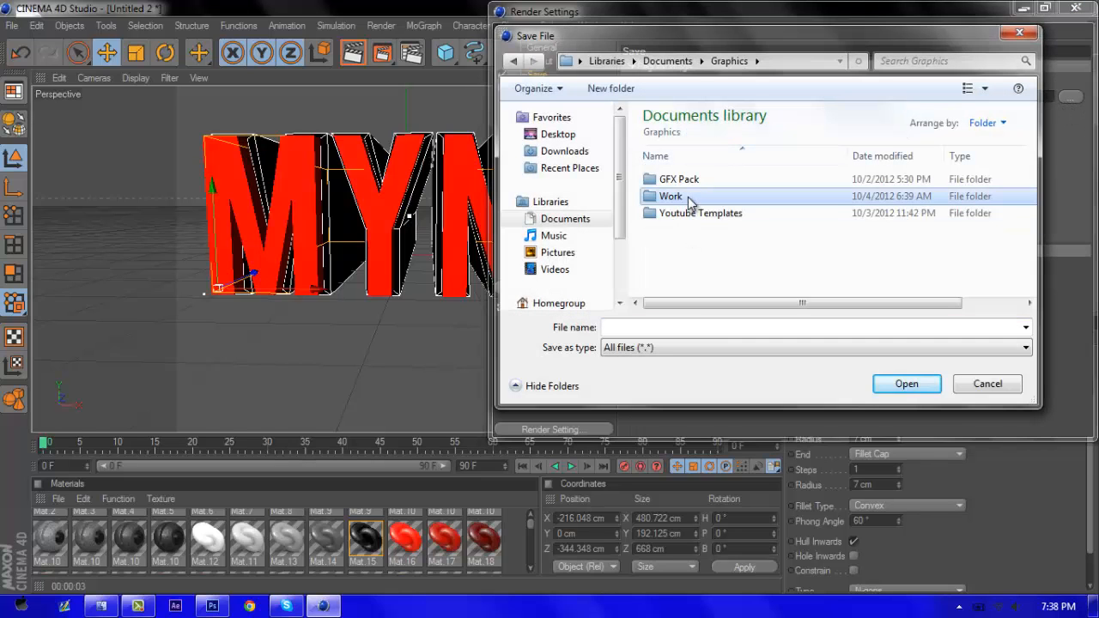
click(696, 326)
text(Tutorial text)
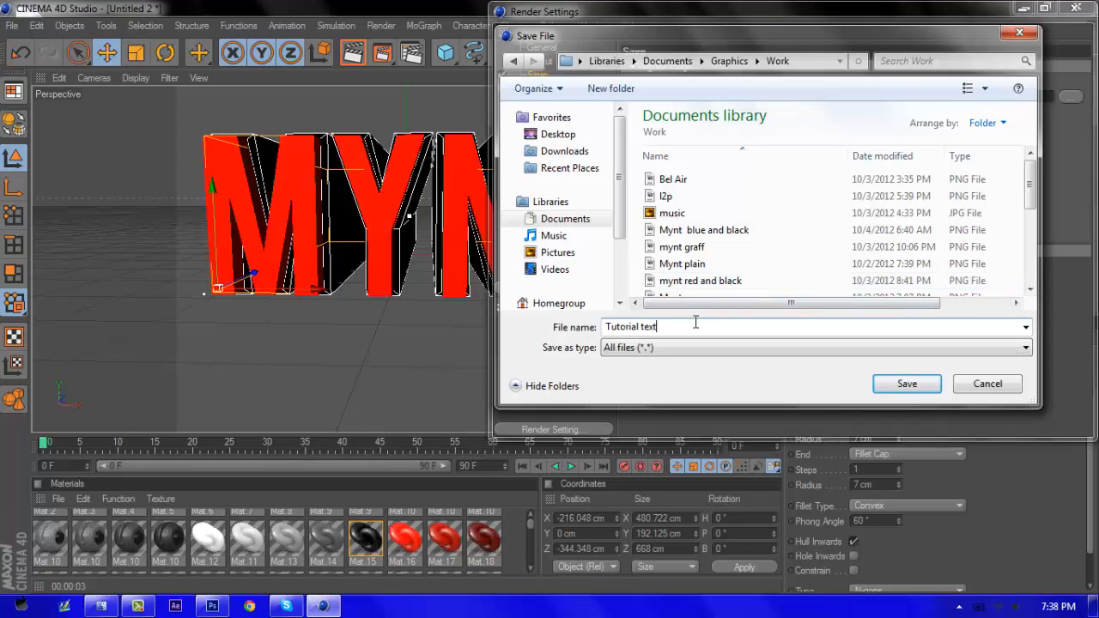
key(Return)
Step: Set the render's save format to PNG with Alpha Channel enabled and close the render settings
click(746, 108)
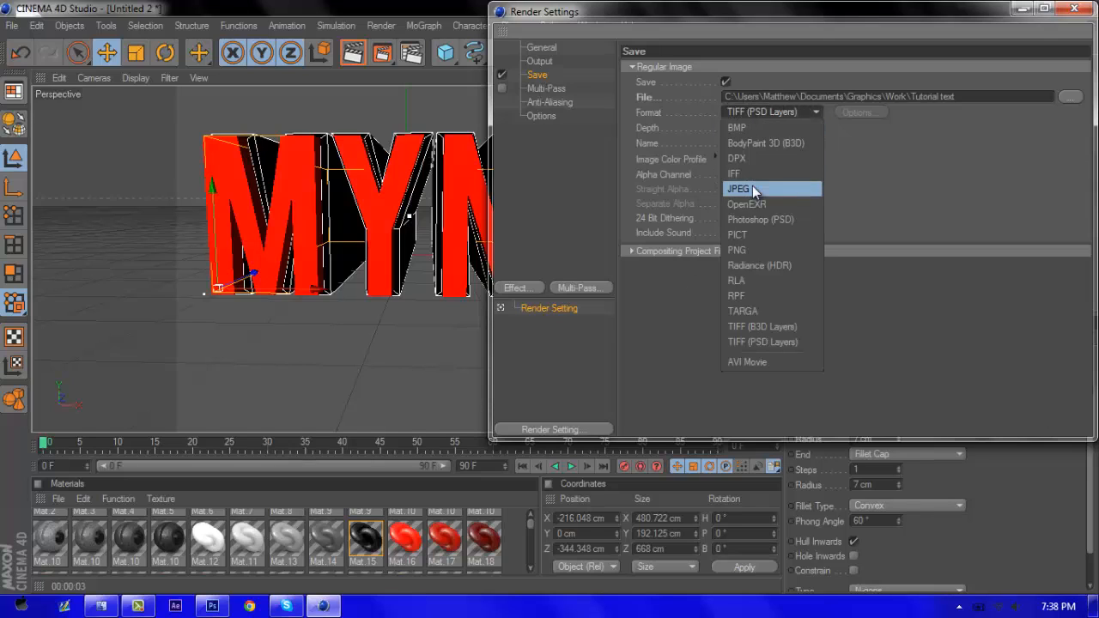
click(767, 249)
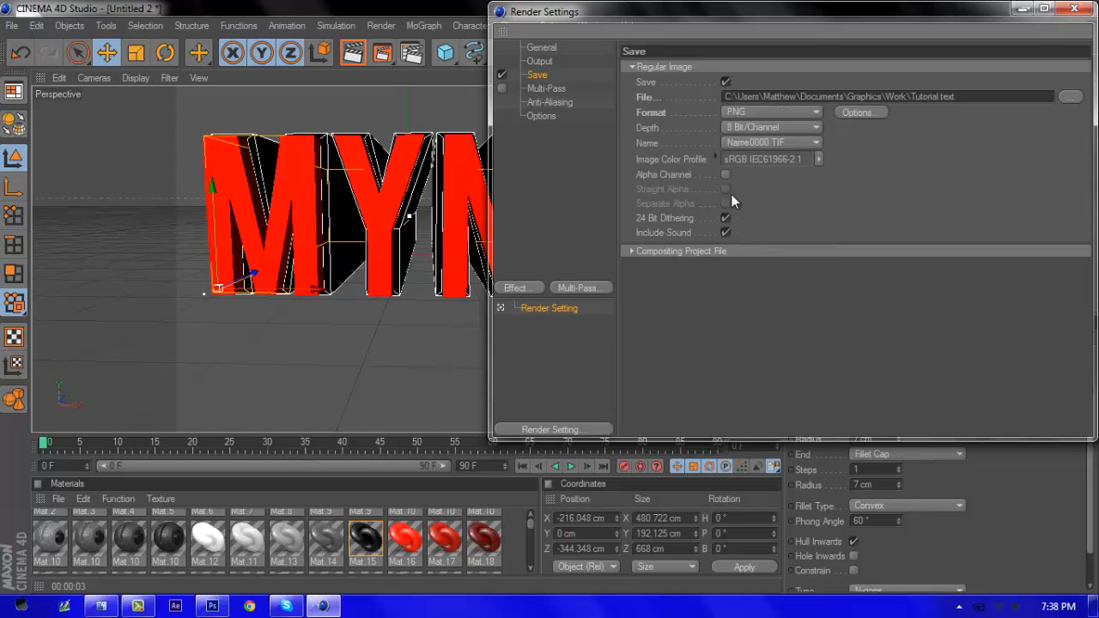
click(725, 174)
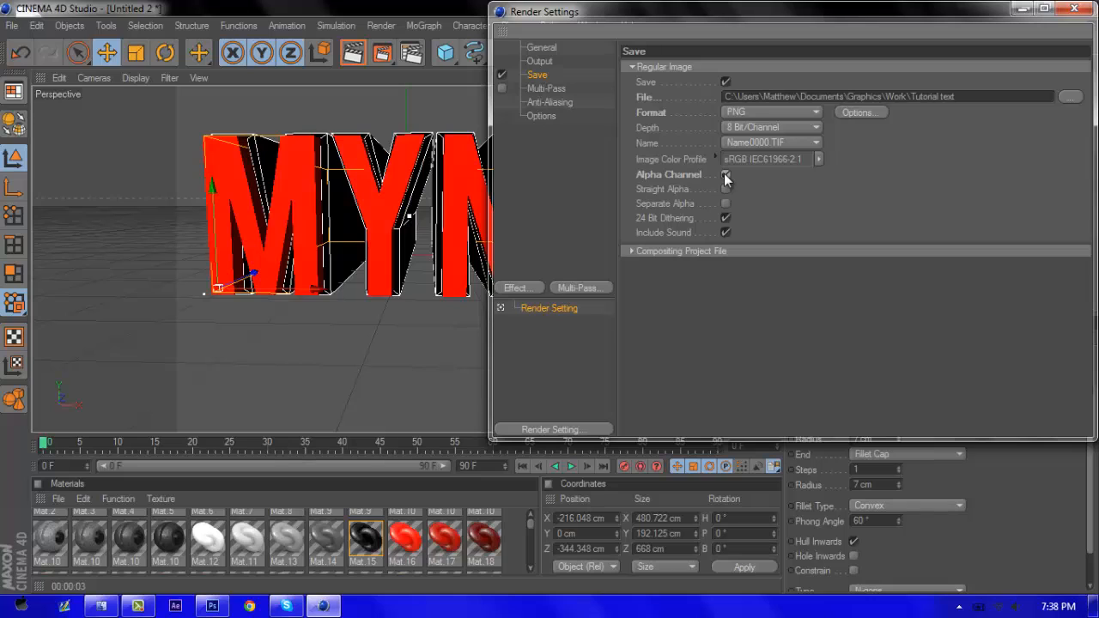
click(1072, 10)
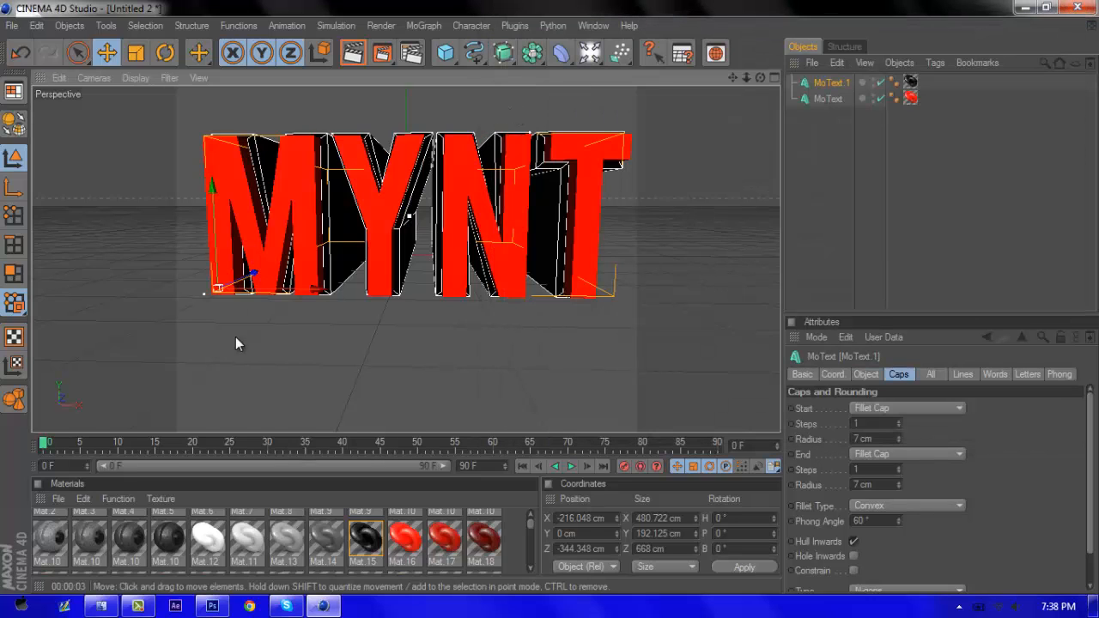
Step: Switch to Photoshop
click(214, 608)
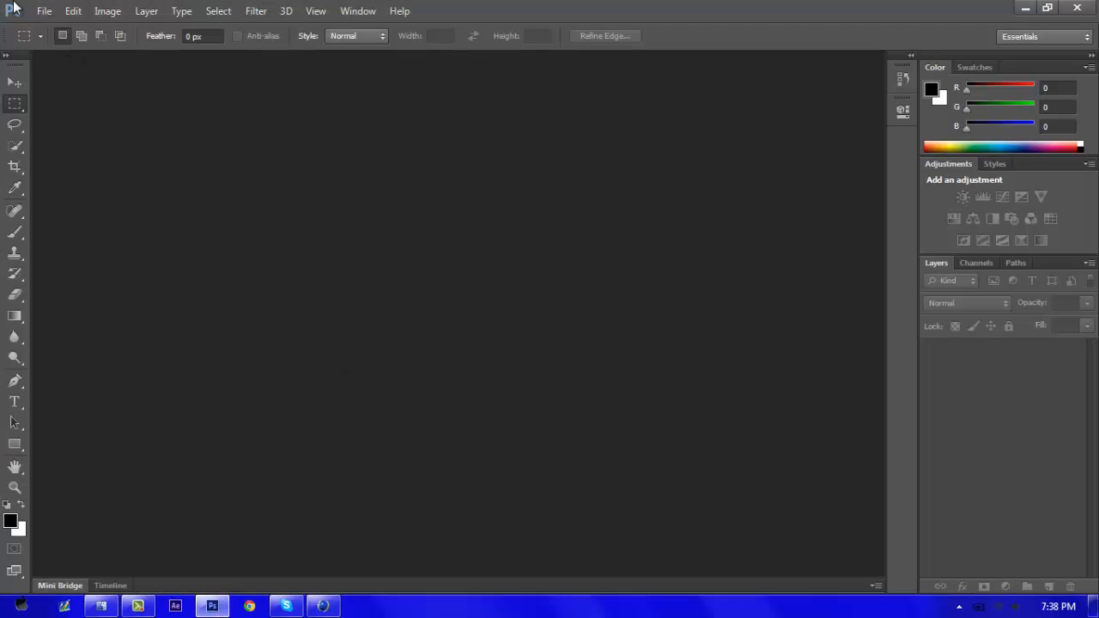
click(44, 11)
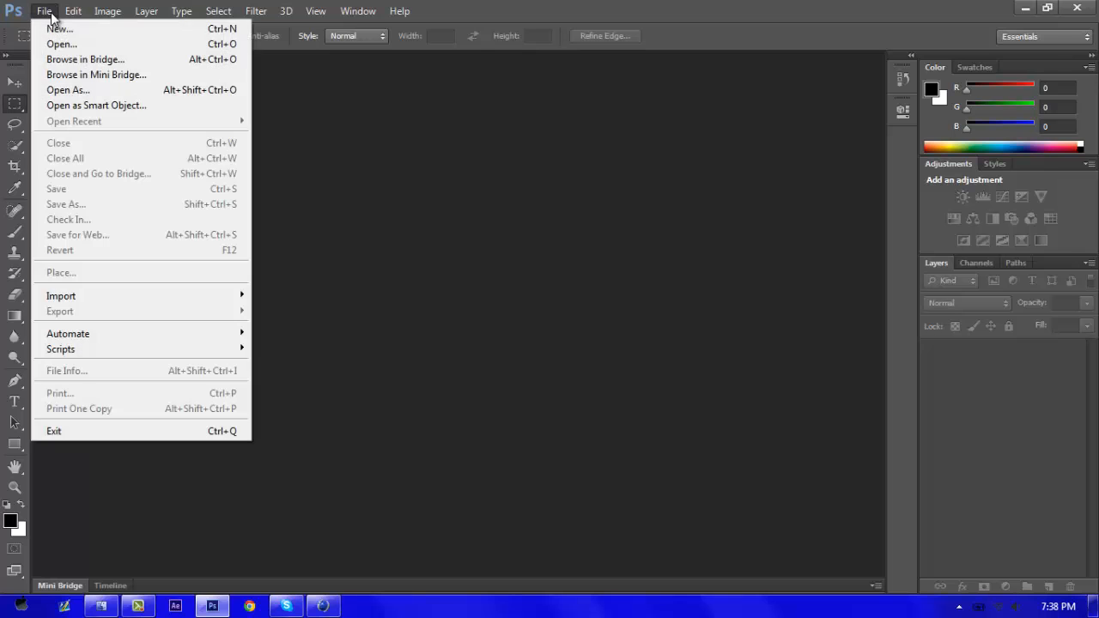
click(65, 26)
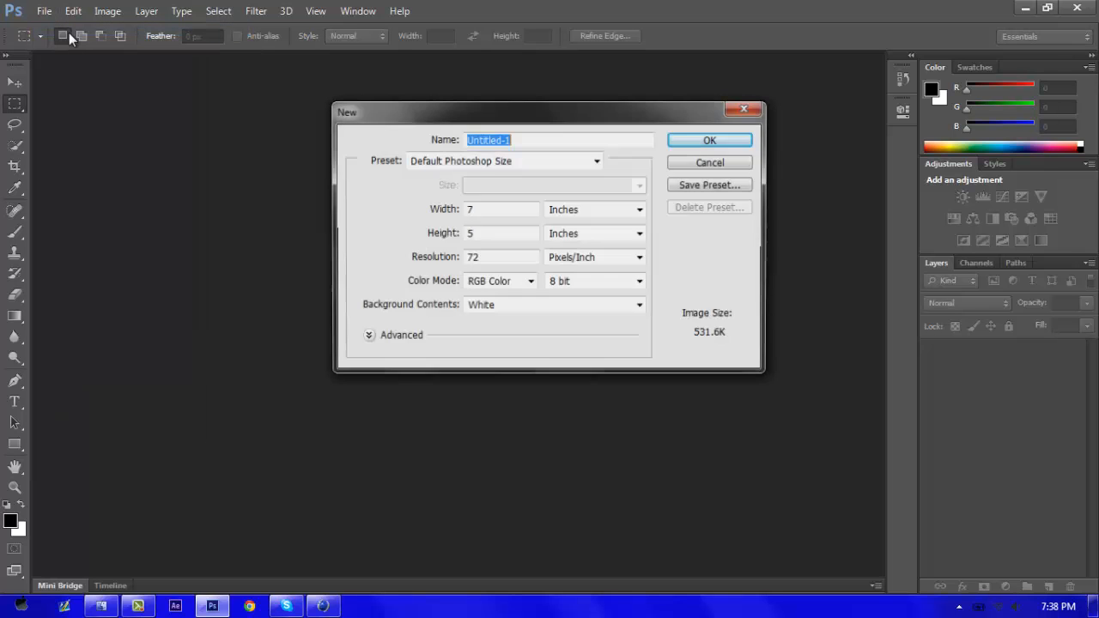
click(698, 169)
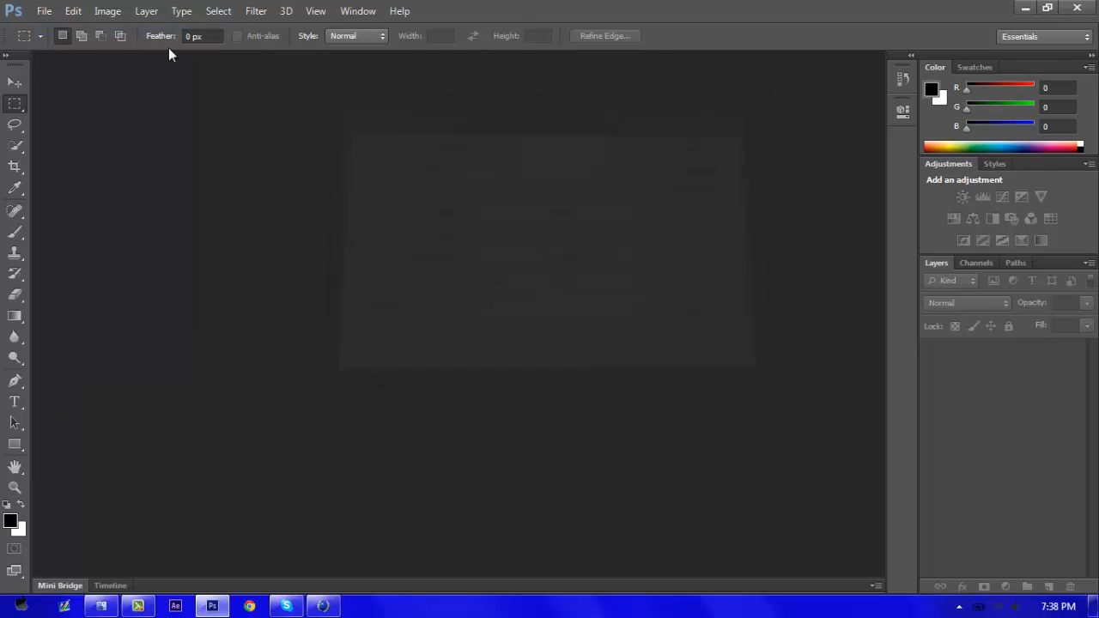
Step: Open the "MDC New YouTube Partner Template" PSD from the Youtube Templates folder inside Graphics
click(45, 11)
click(65, 45)
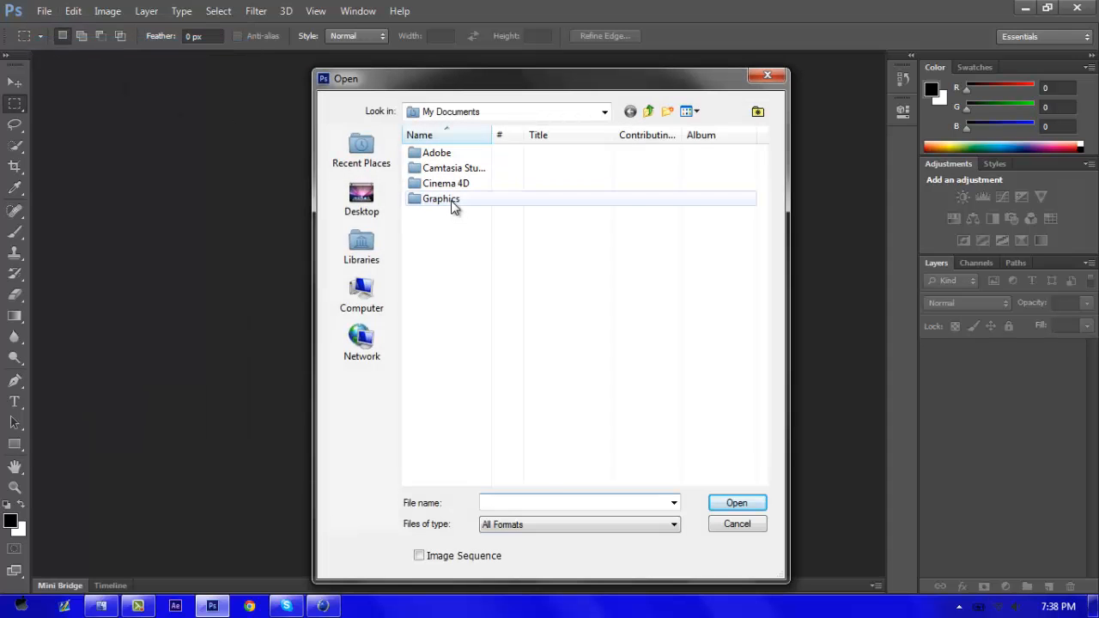
double_click(452, 203)
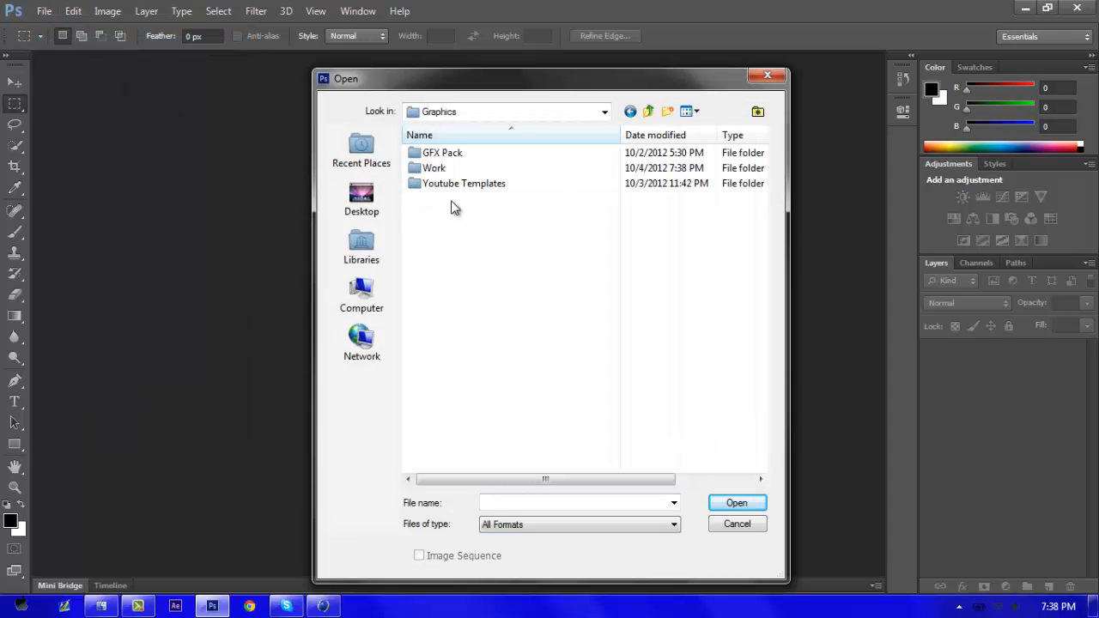
double_click(465, 184)
click(464, 196)
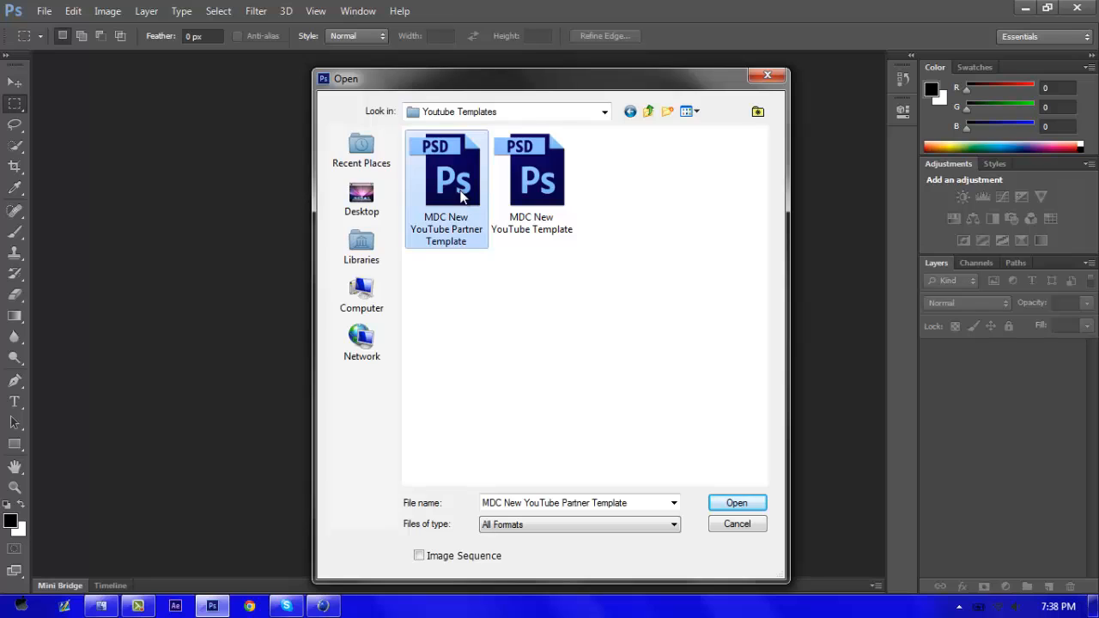
double_click(462, 196)
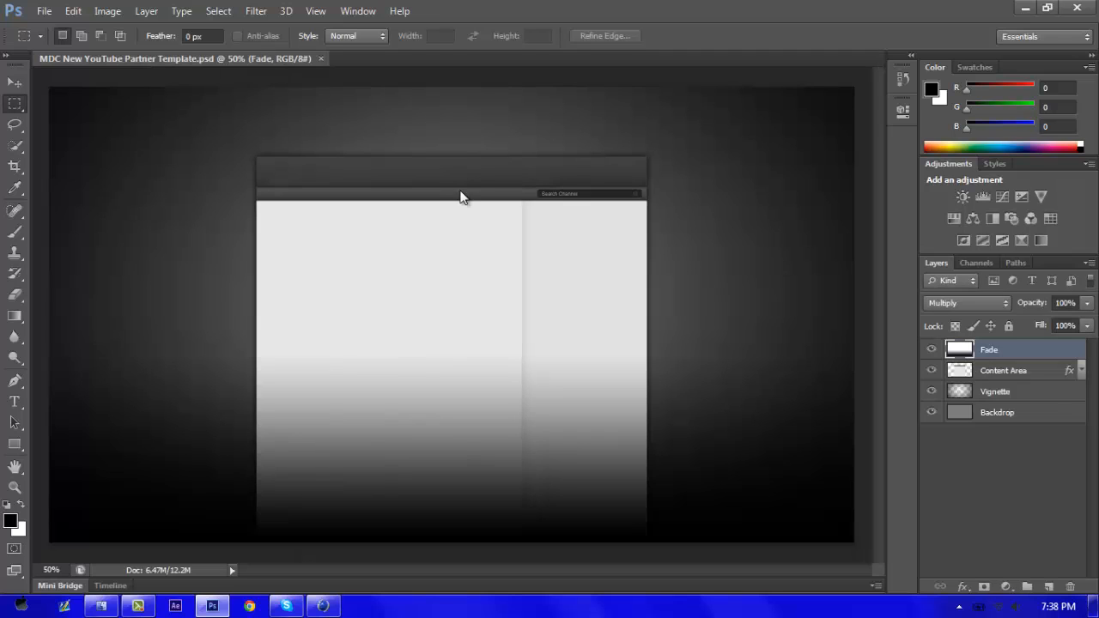
Step: Set up the Brush tool with the first soft round preset, a size of 1500 px and a hardness of 50%
key(b)
click(13, 234)
right_click(135, 268)
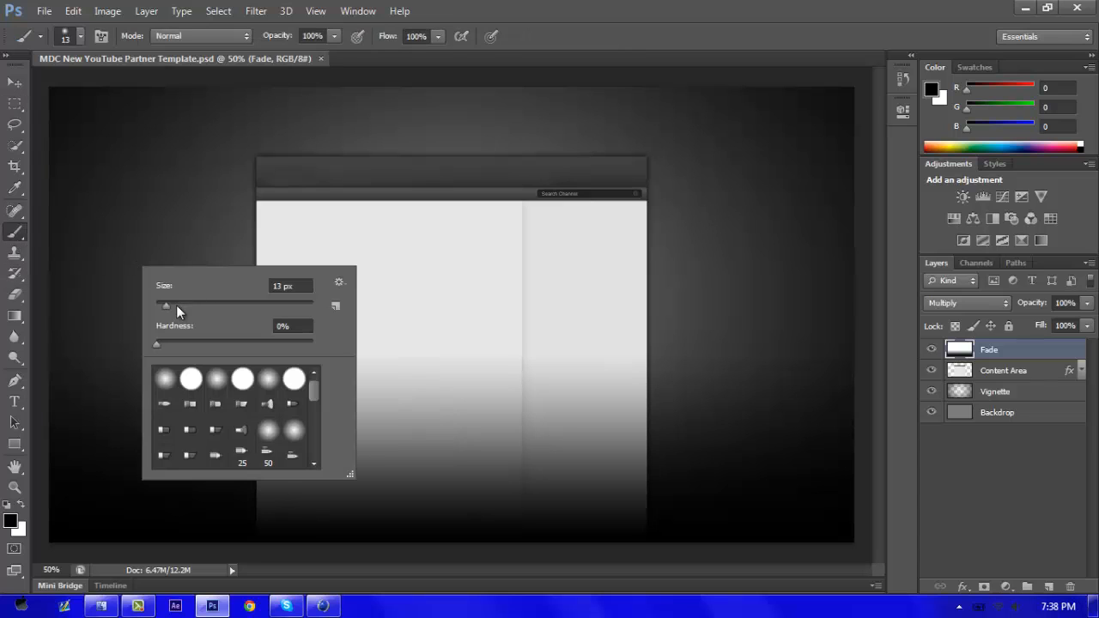
drag(169, 305, 260, 303)
text(1500)
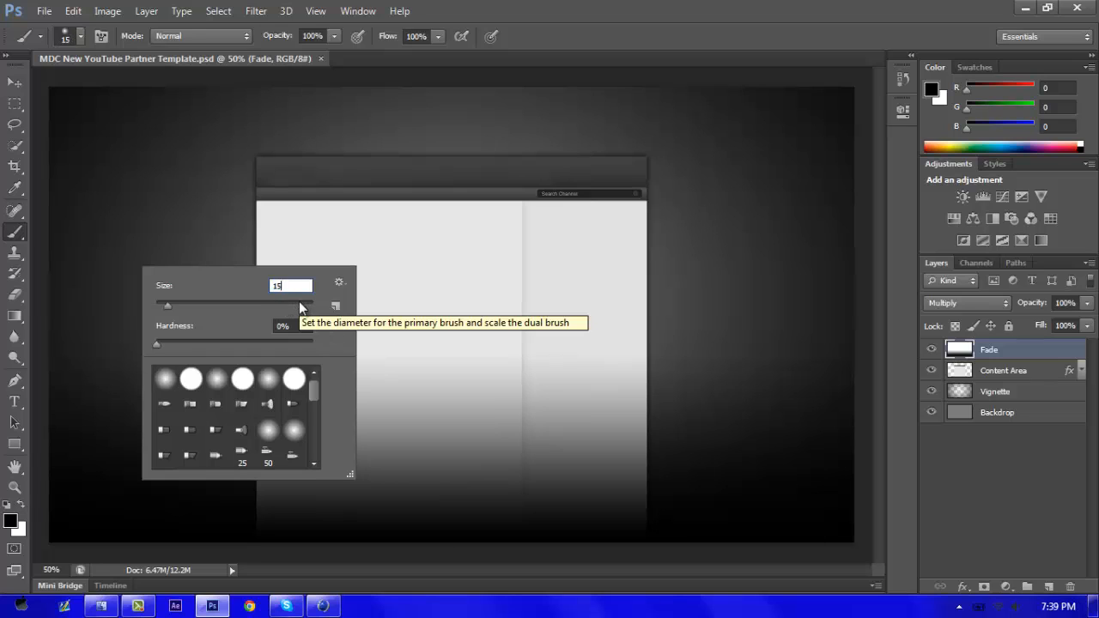
click(288, 327)
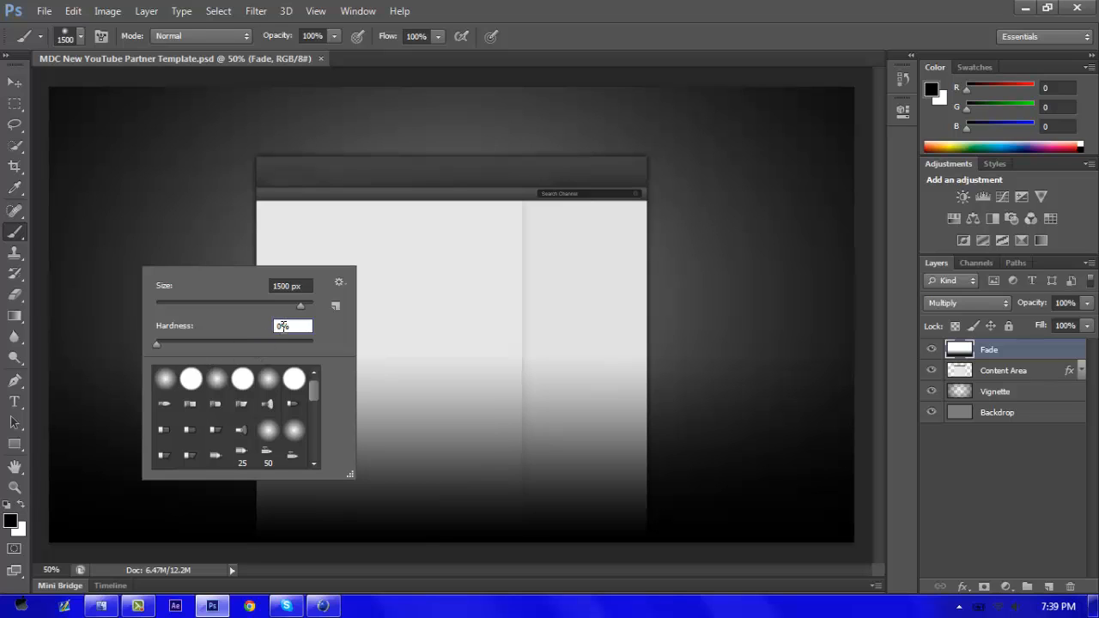
text(50)
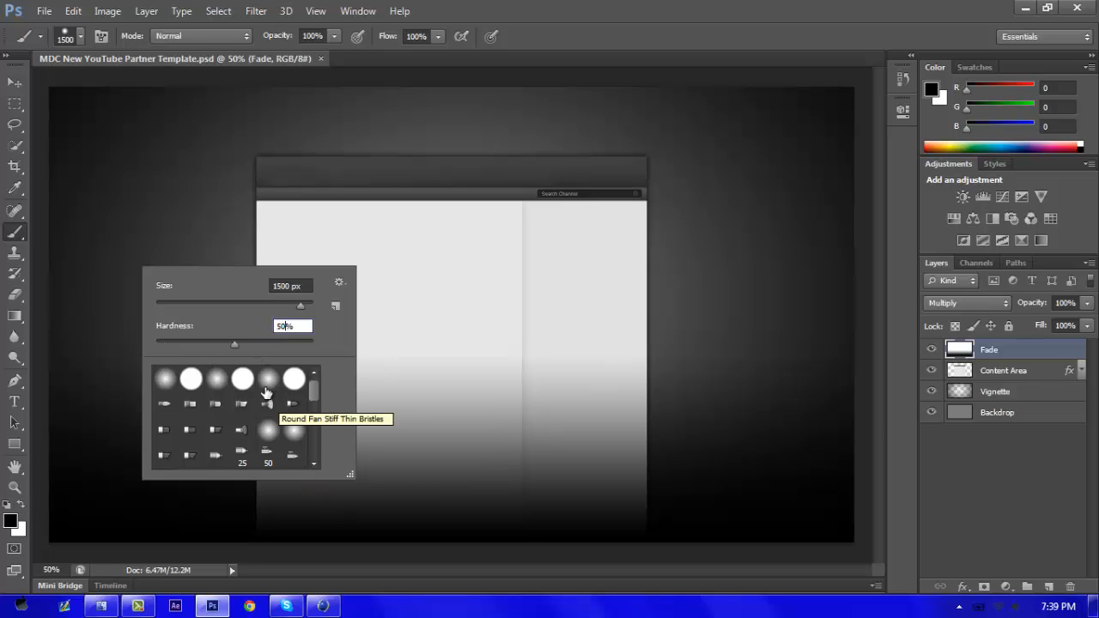
click(166, 381)
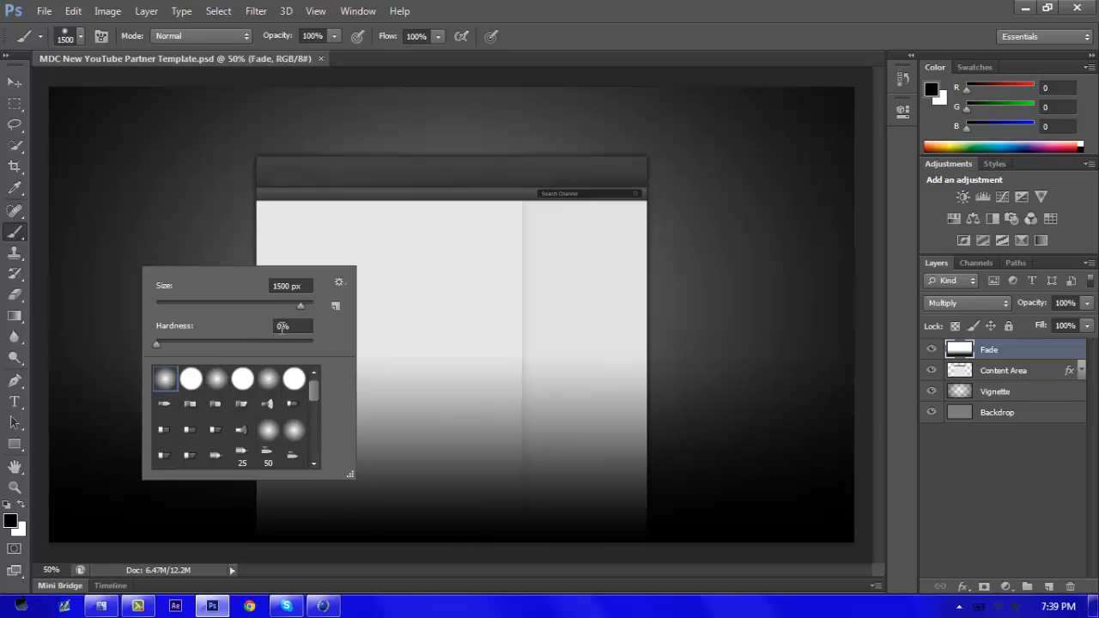
click(282, 327)
text(50)
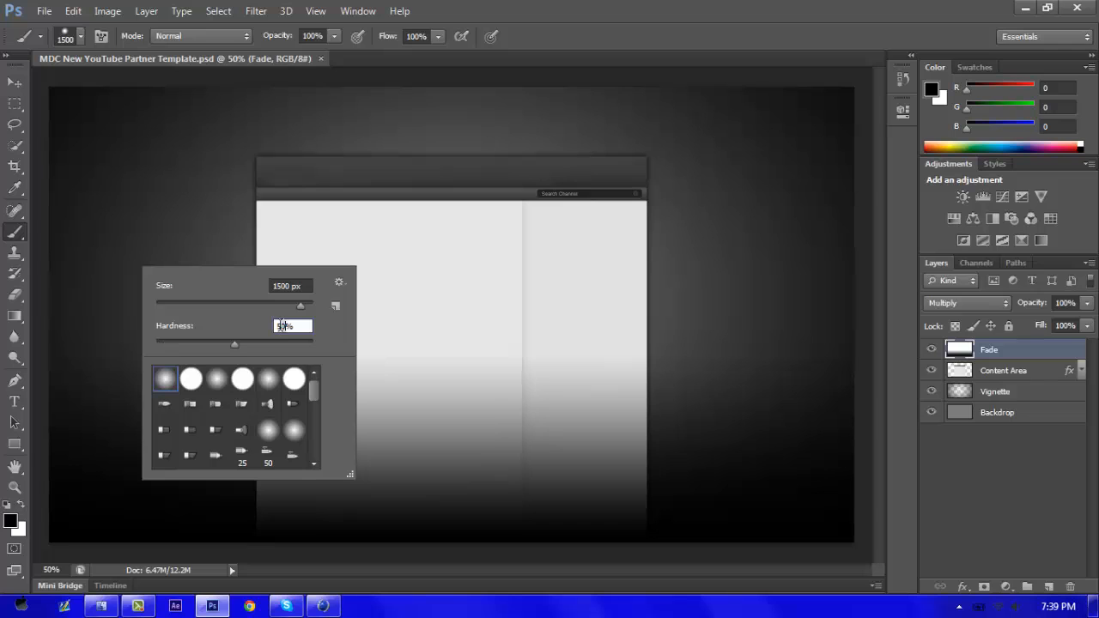
Step: Set the foreground color to pure red, RGB 255, 0, 0
click(10, 521)
click(10, 520)
text(255)
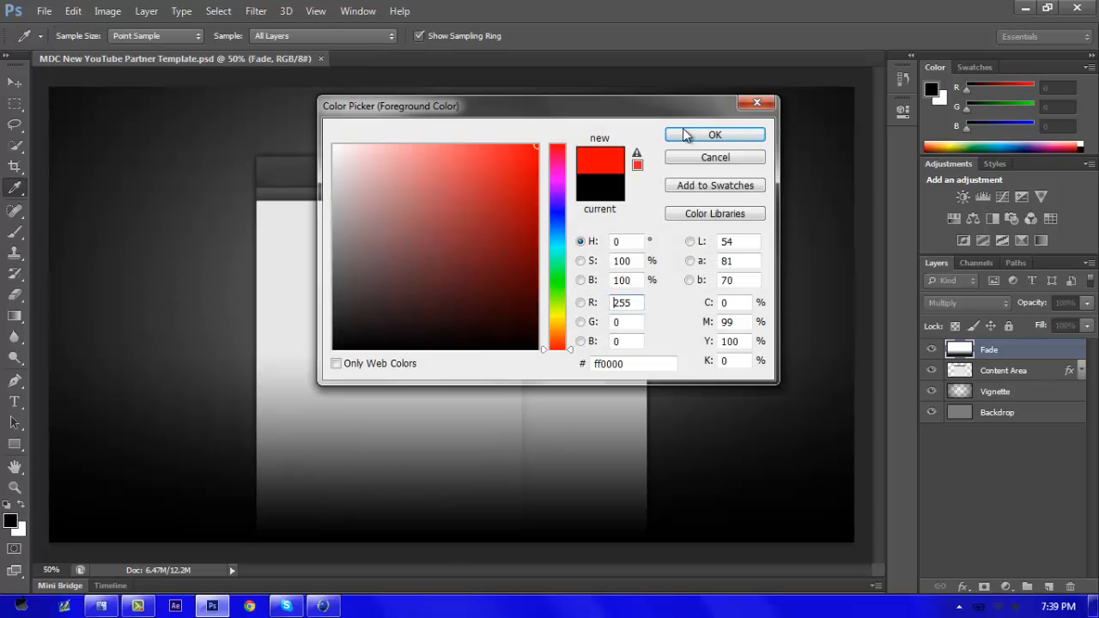
click(712, 138)
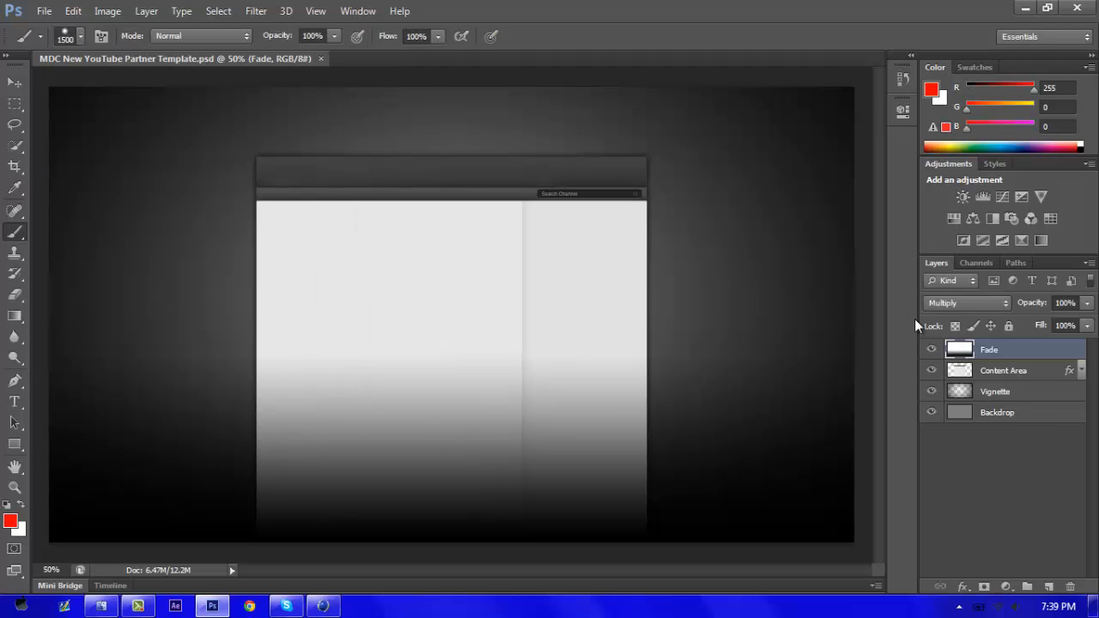
Step: Paint a single large red brush spot on the Vignette layer, centered behind the content area
click(1008, 393)
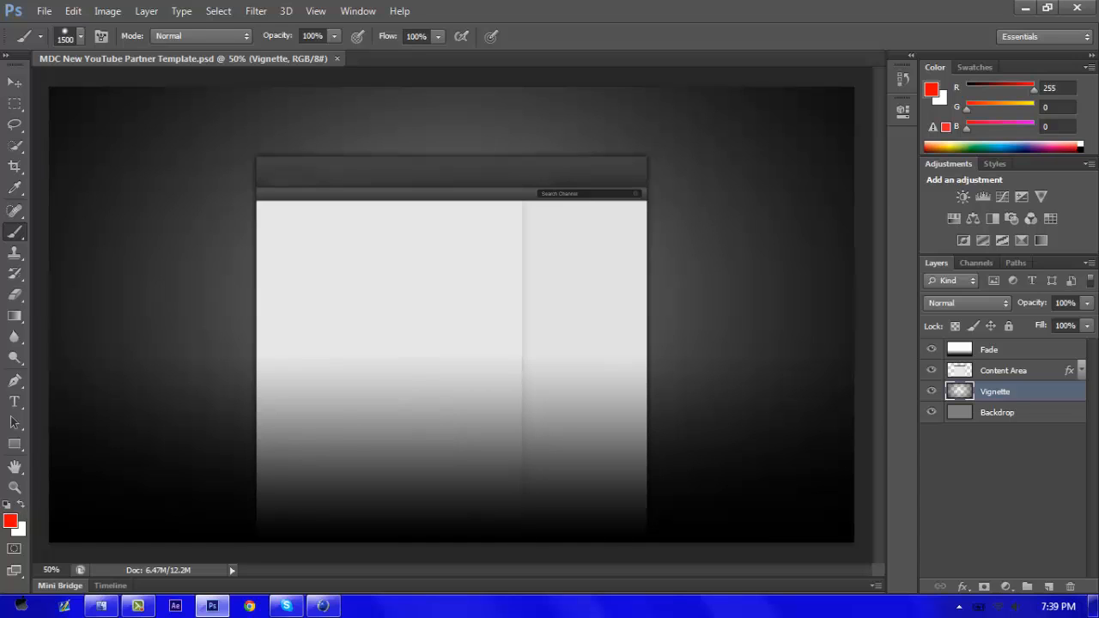
click(455, 274)
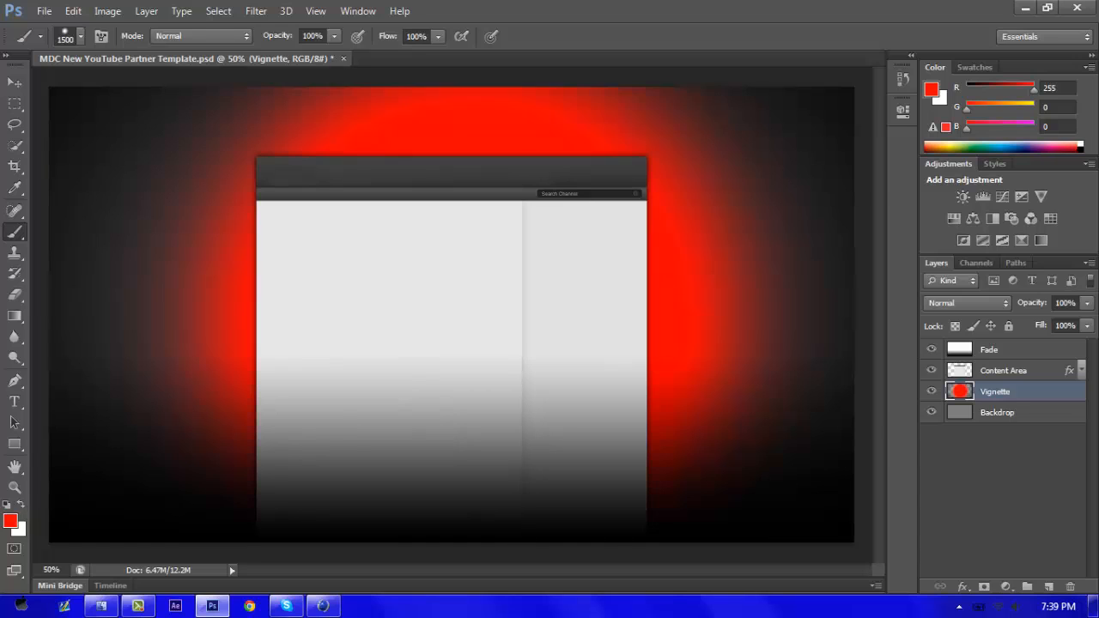
key(ctrl+z)
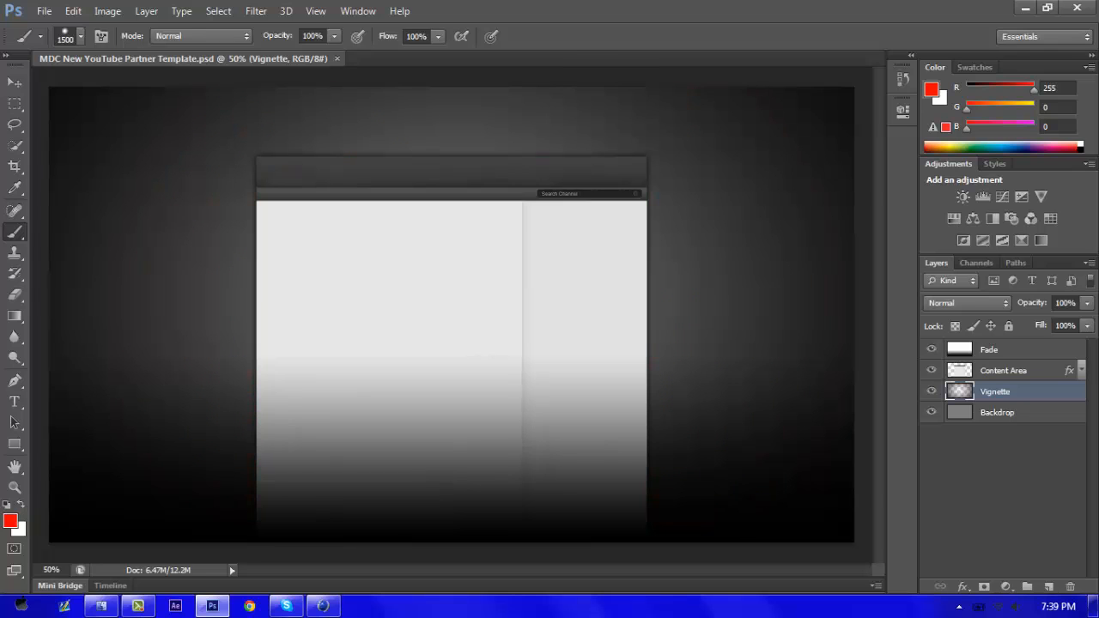
key(ctrl+z)
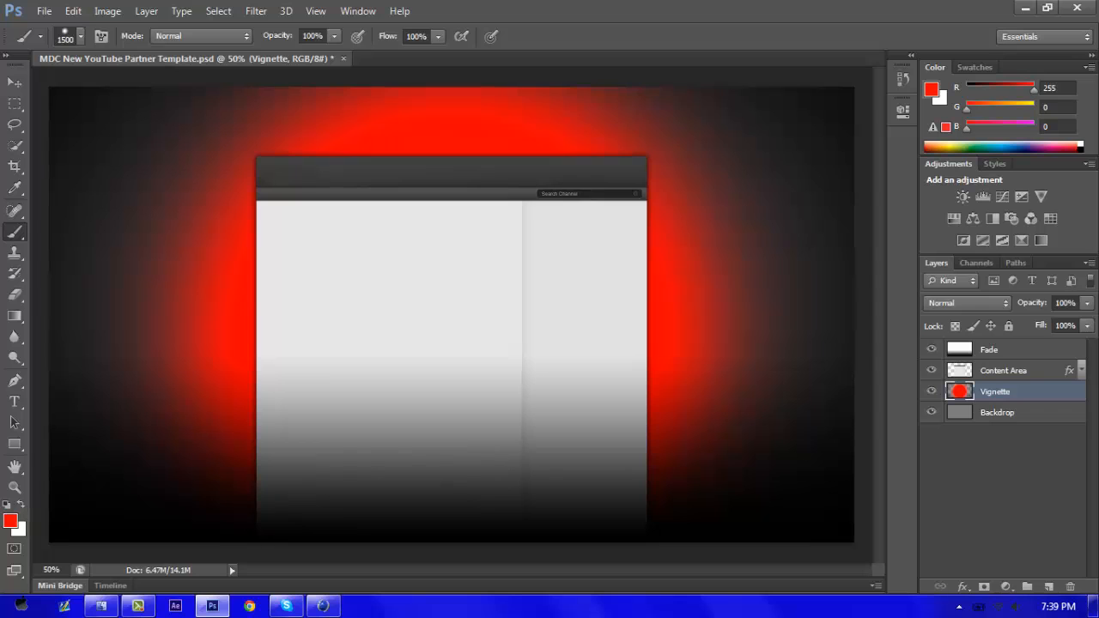
Step: Browse to the Work folder inside Graphics in the Documents library to open an image file
click(14, 81)
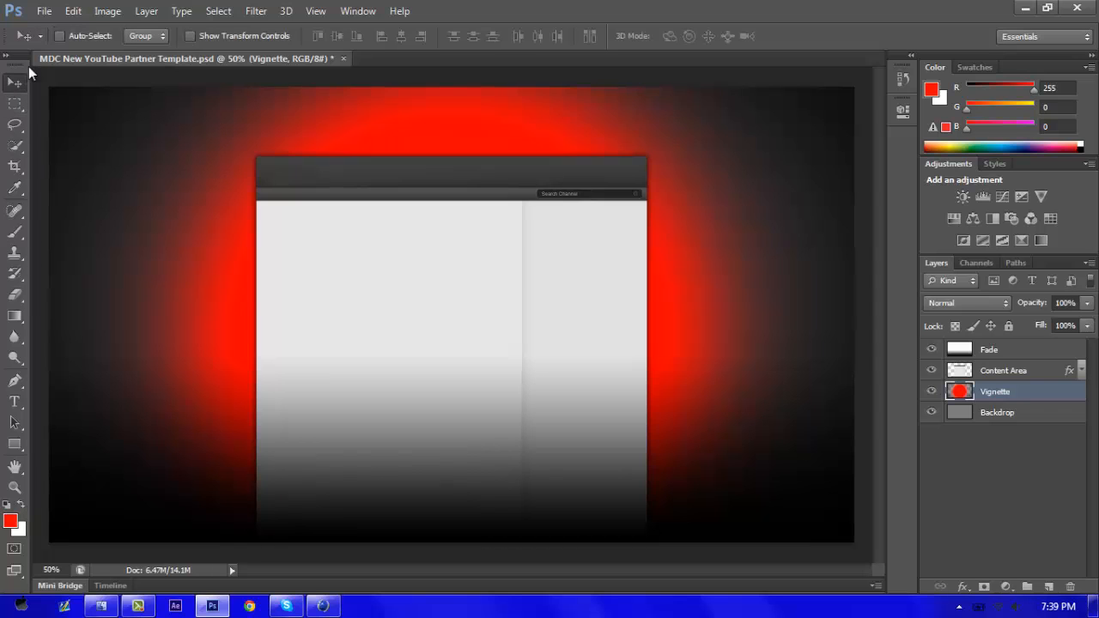
click(44, 11)
click(75, 47)
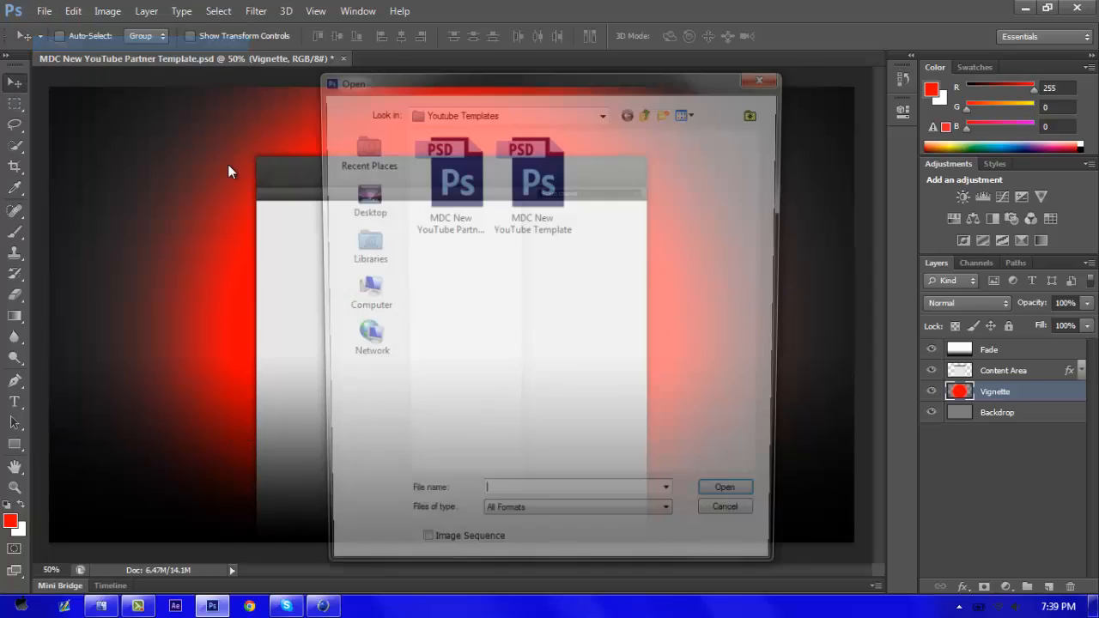
click(360, 251)
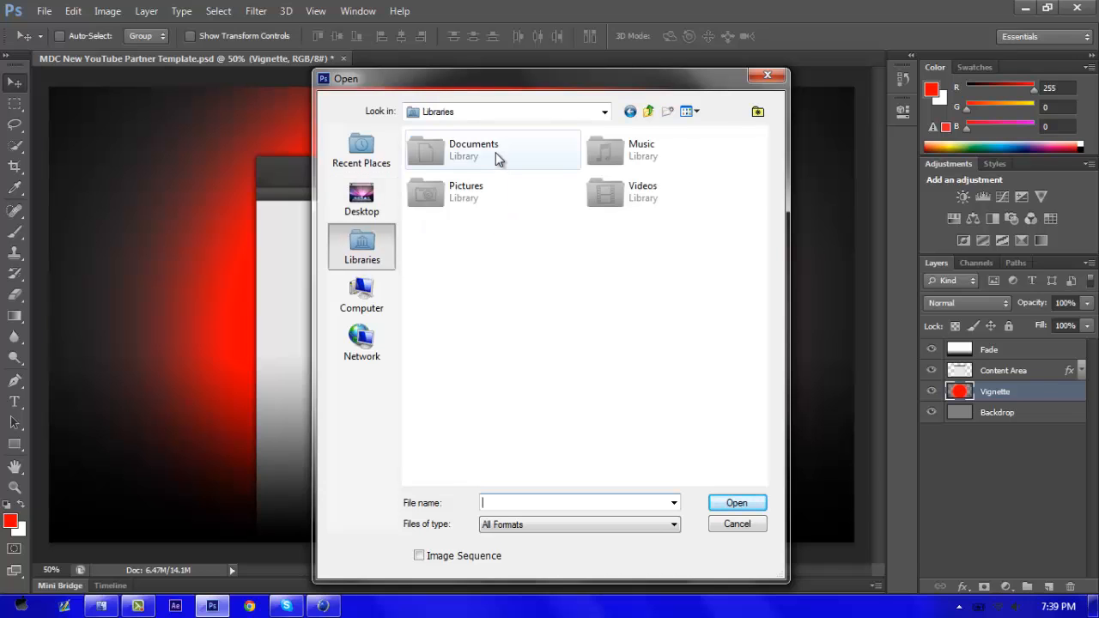
double_click(497, 156)
double_click(493, 198)
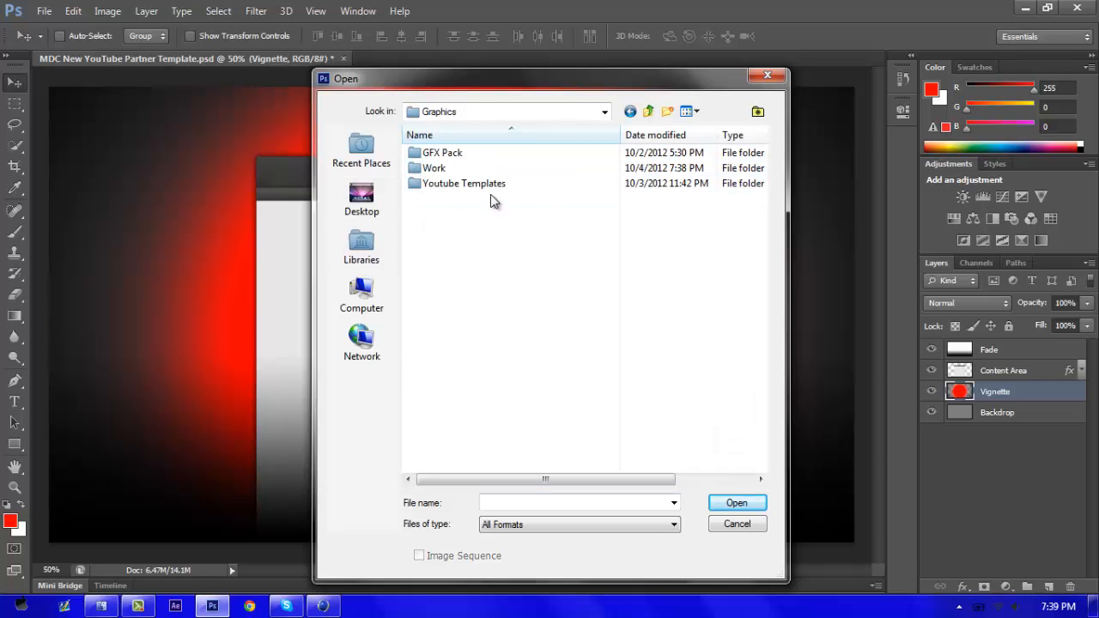
double_click(480, 169)
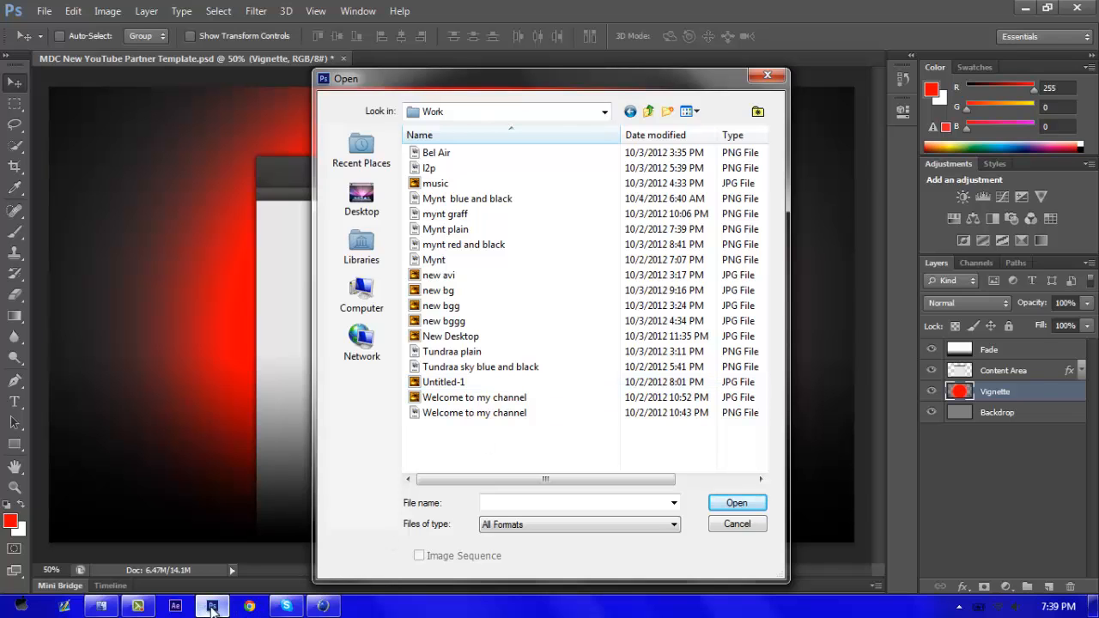
Step: Switch to CINEMA 4D and render the MYNT text to the Picture Viewer
click(323, 606)
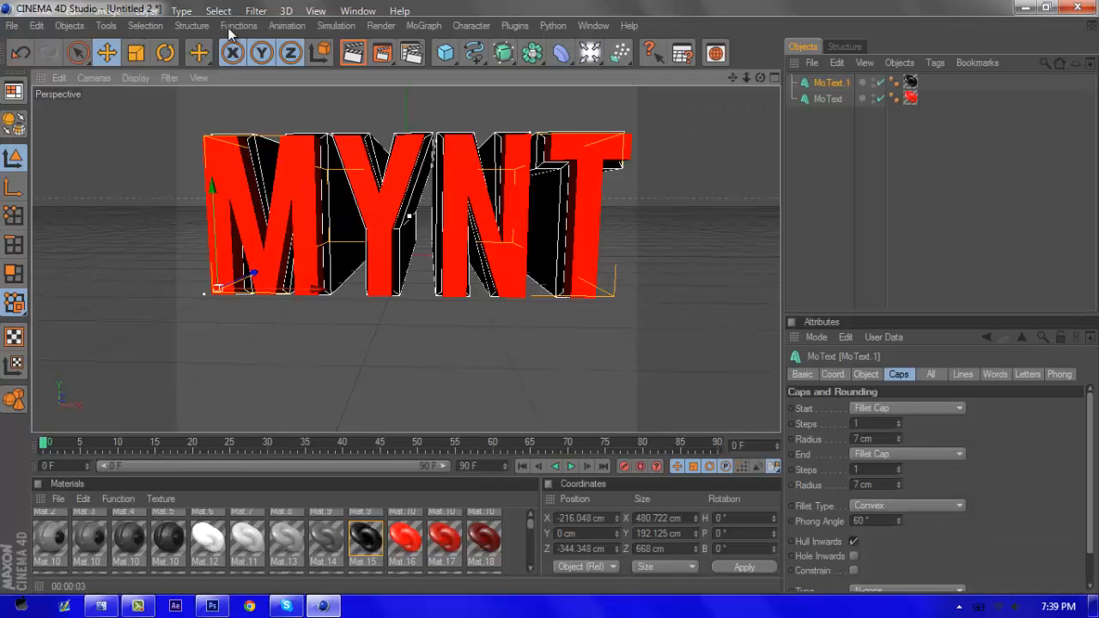
click(382, 54)
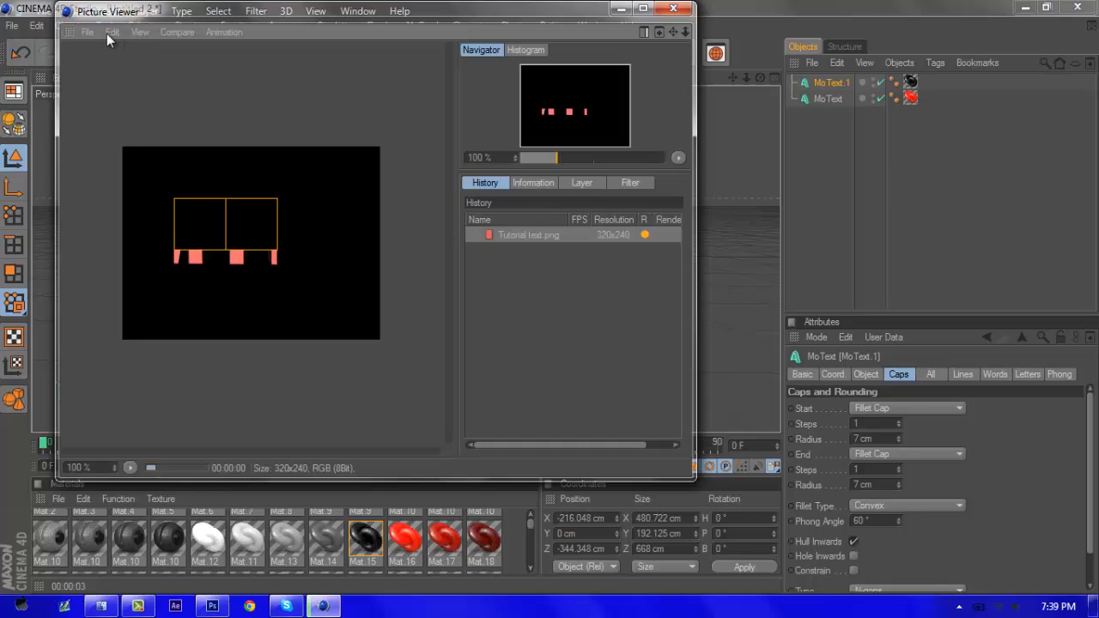
click(88, 32)
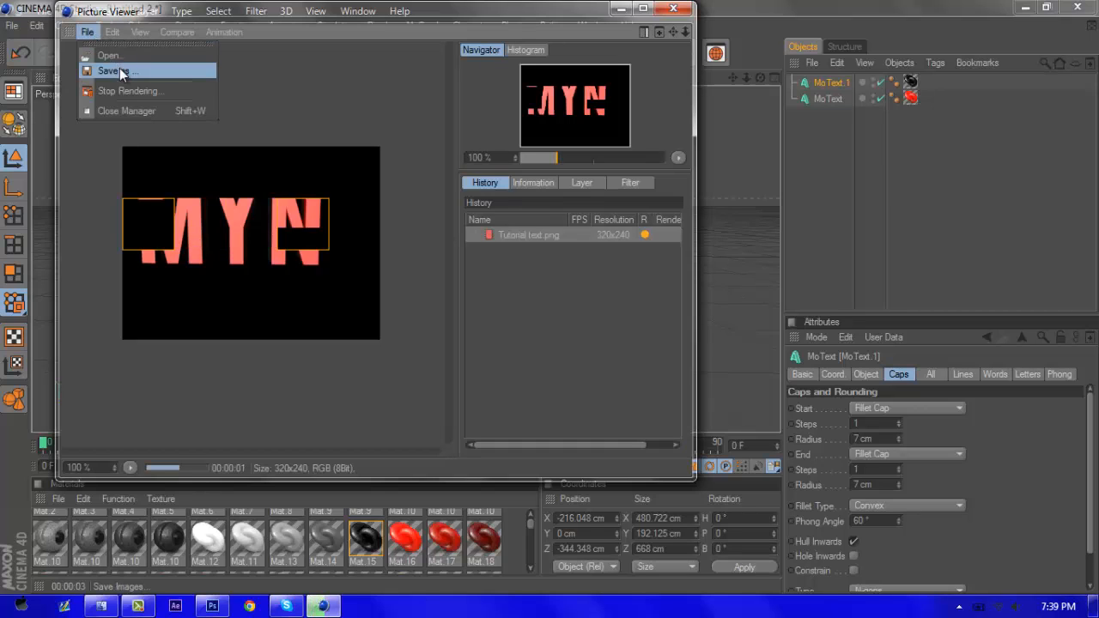
click(269, 115)
Step: Save the render as an 8 bits/channel PNG still with alpha channel, named "Tutorial text" in the Work folder, replacing the existing file
click(85, 32)
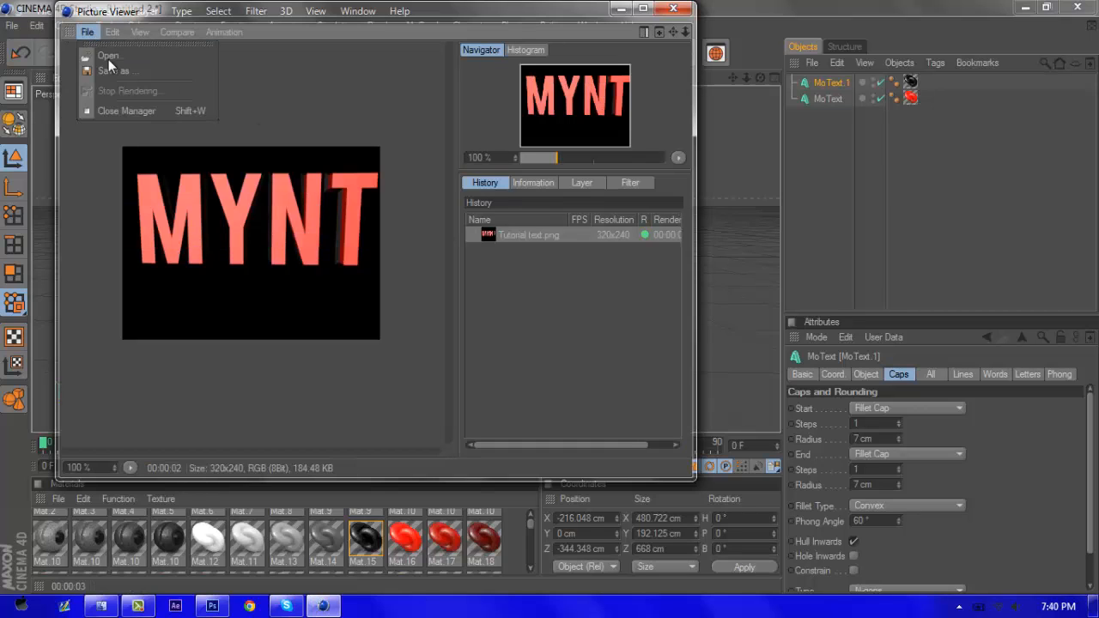
click(140, 72)
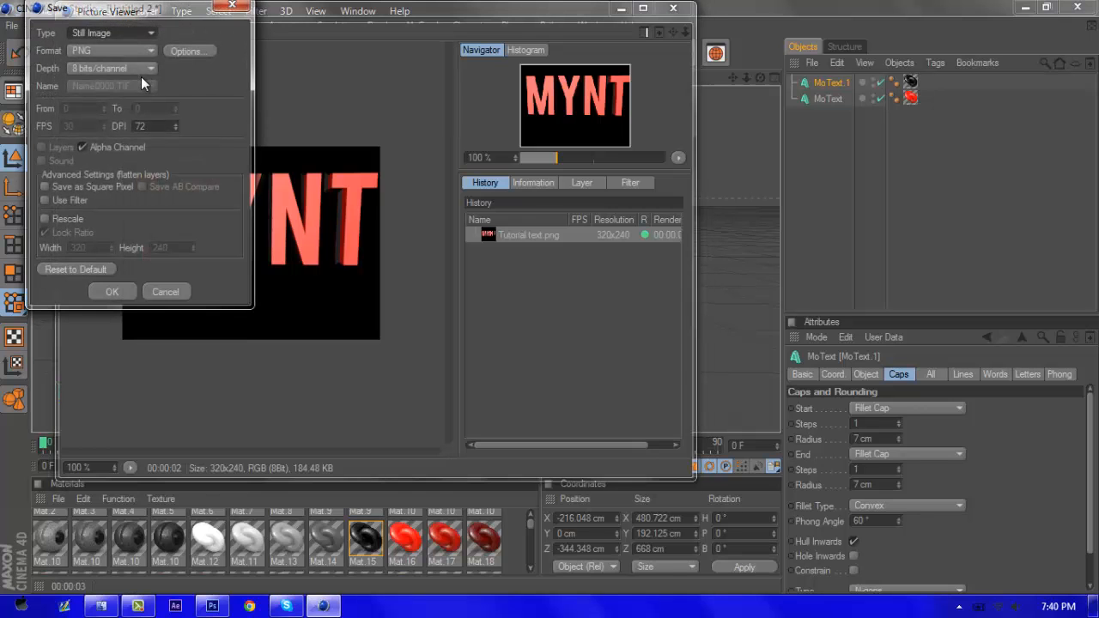
click(110, 292)
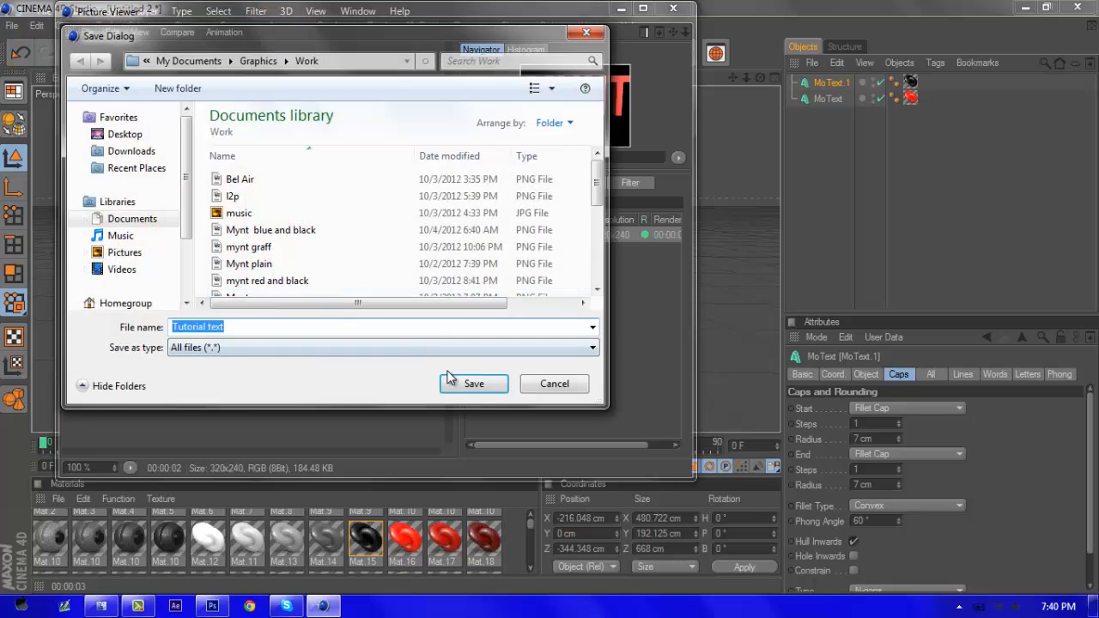
click(452, 383)
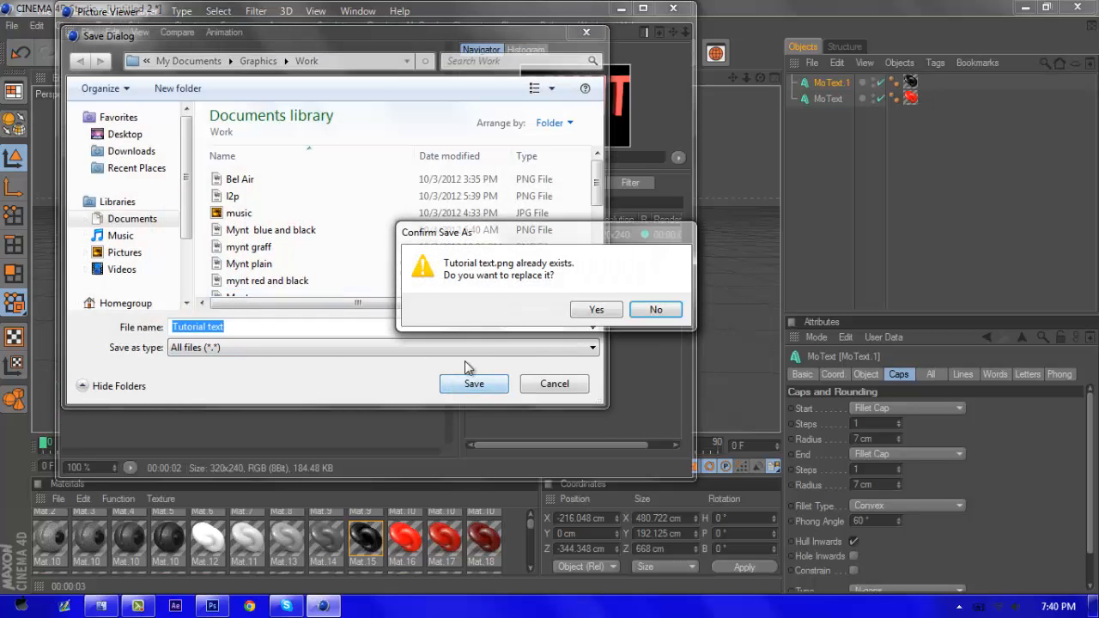
click(596, 310)
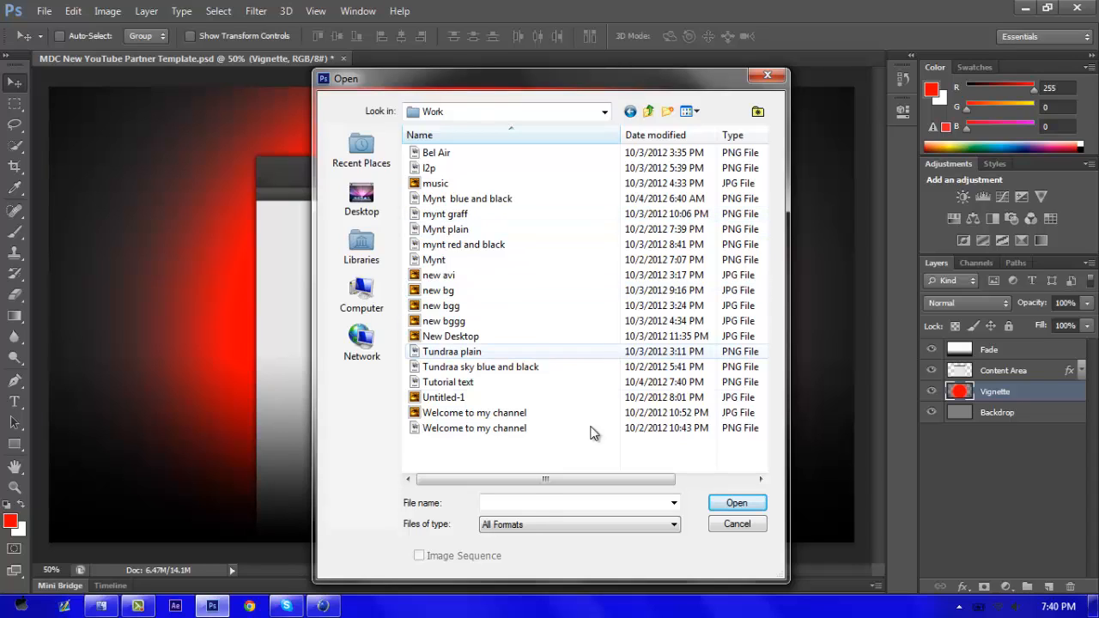
Step: Open Tutorial text.png from the Work folder in Photoshop
click(528, 507)
text(tut)
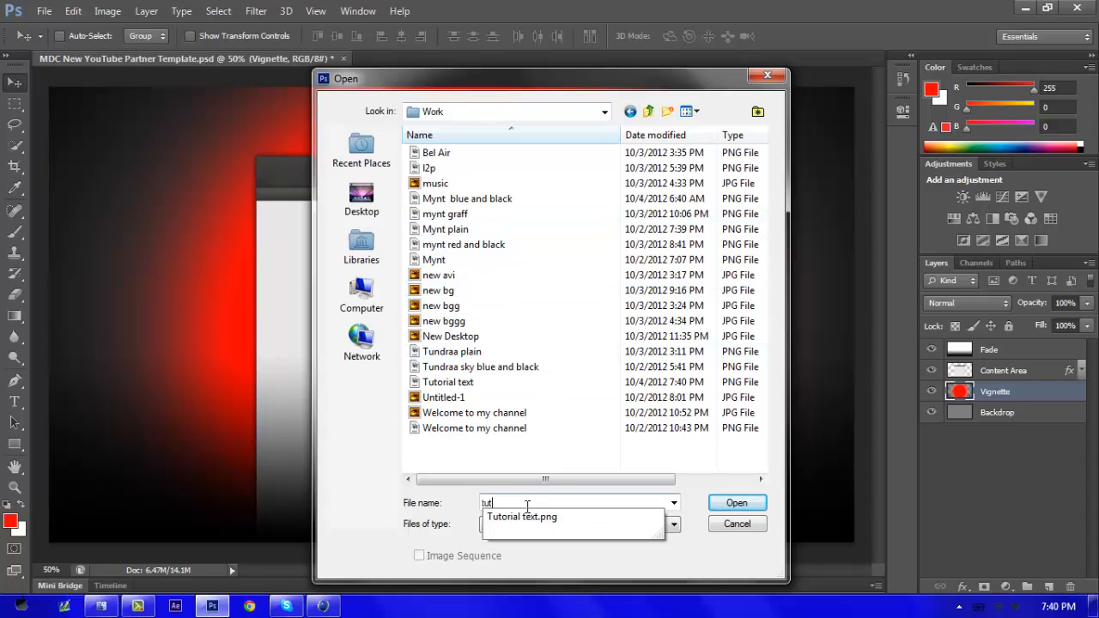
text(o)
key(Down)
key(Return)
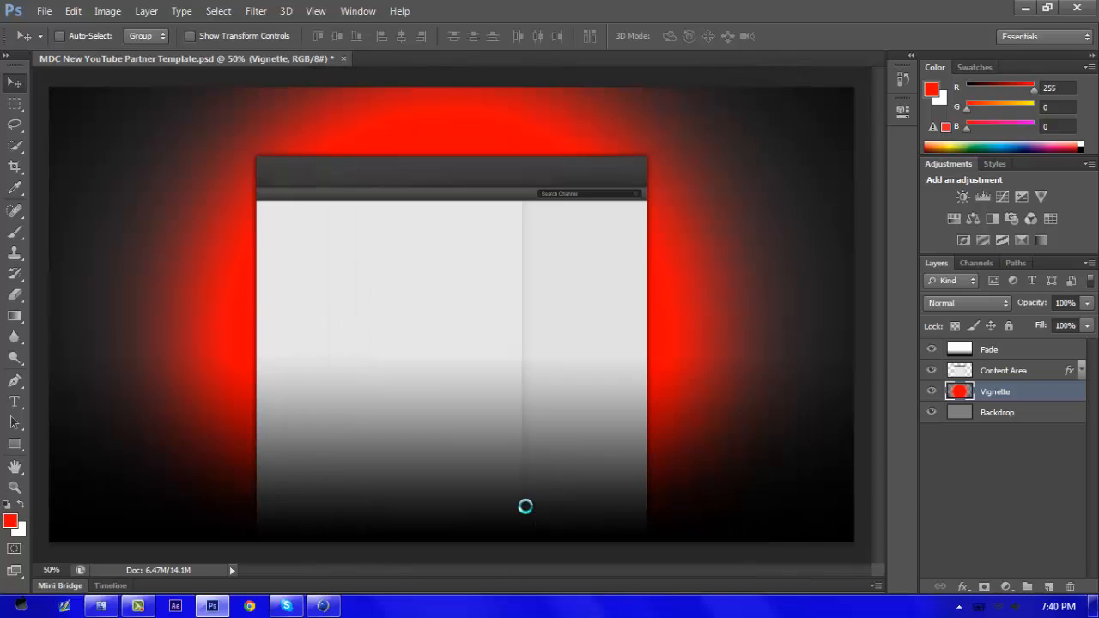
Step: Place the MYNT text in the template just above the content area and scale it to about 118%
drag(429, 269, 366, 100)
key(ctrl+t)
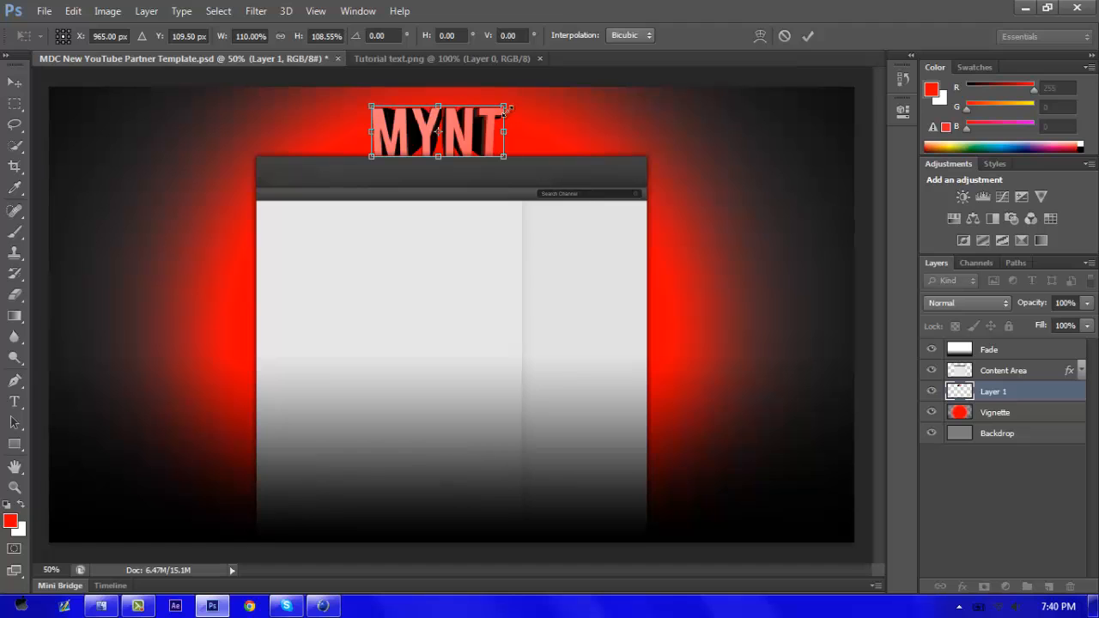
drag(507, 103, 513, 100)
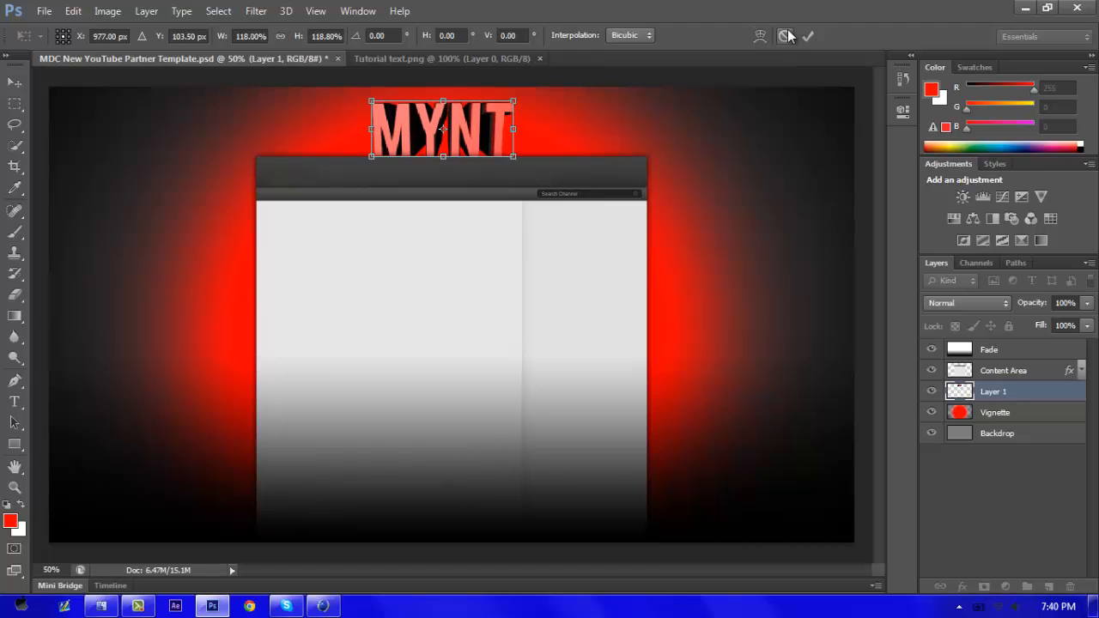
click(809, 36)
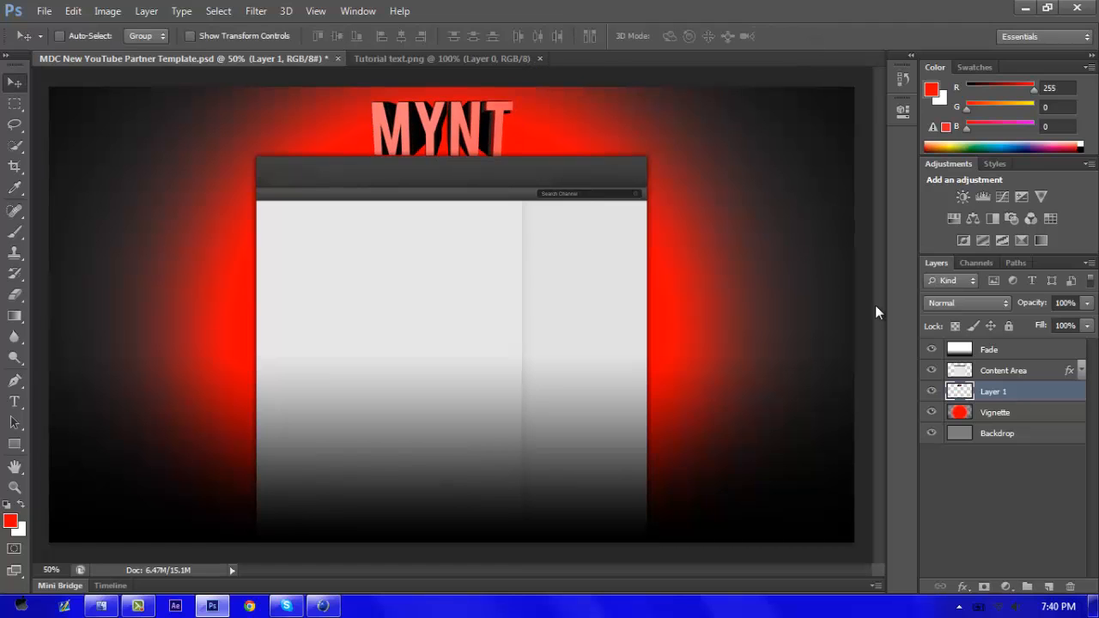
Step: Duplicate the MYNT text layer and enlarge the copy on both sides, up to the canvas's upper edge
right_click(1025, 393)
click(746, 139)
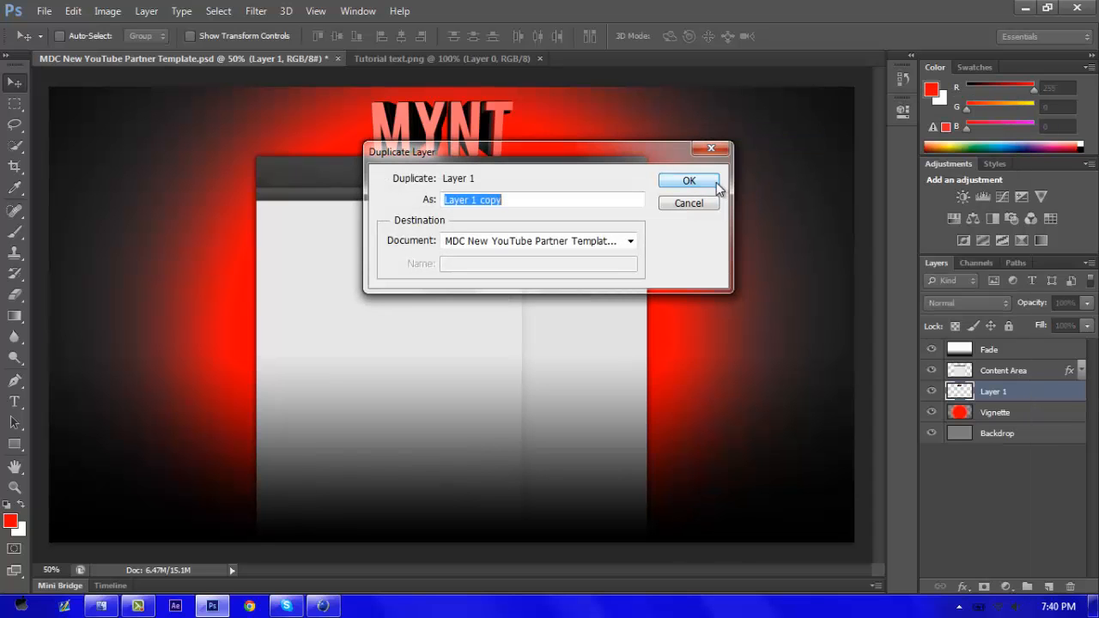
click(701, 182)
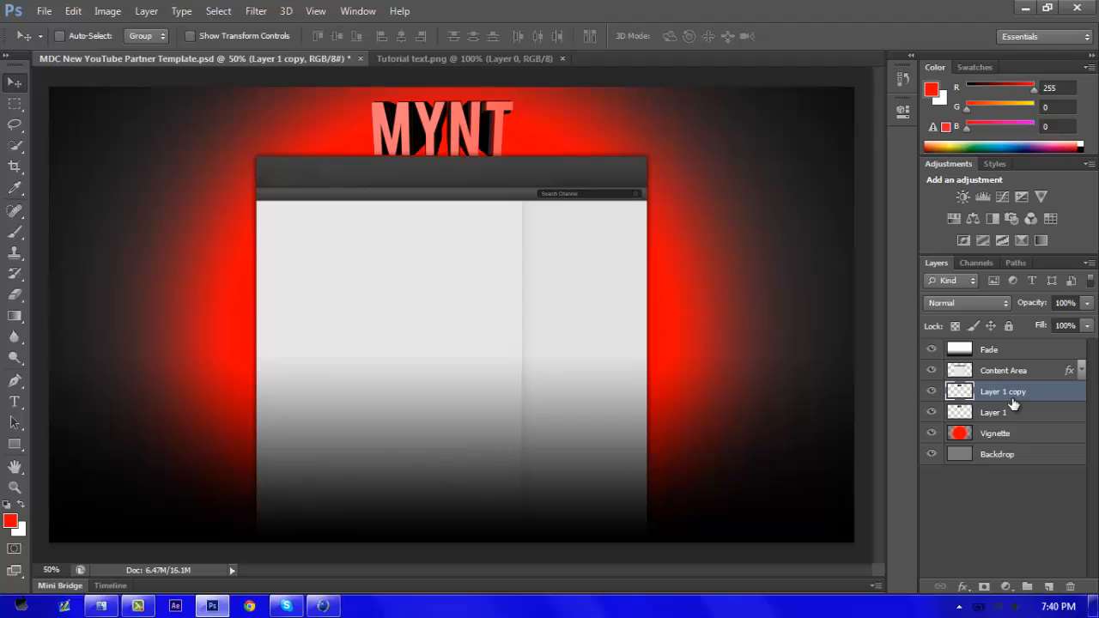
key(ctrl+t)
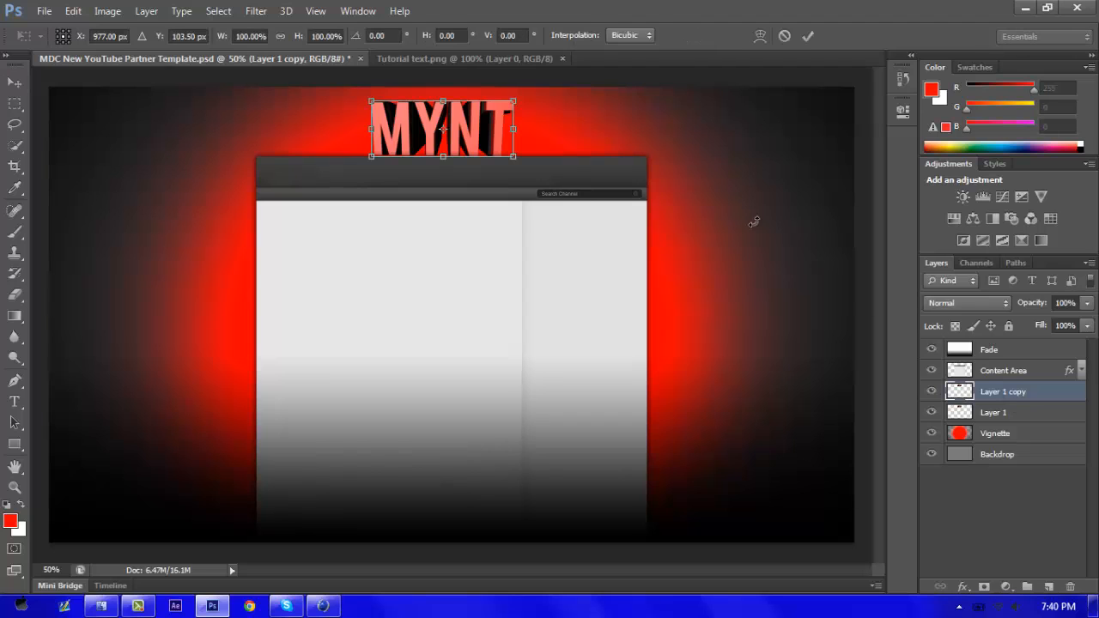
drag(361, 93, 354, 86)
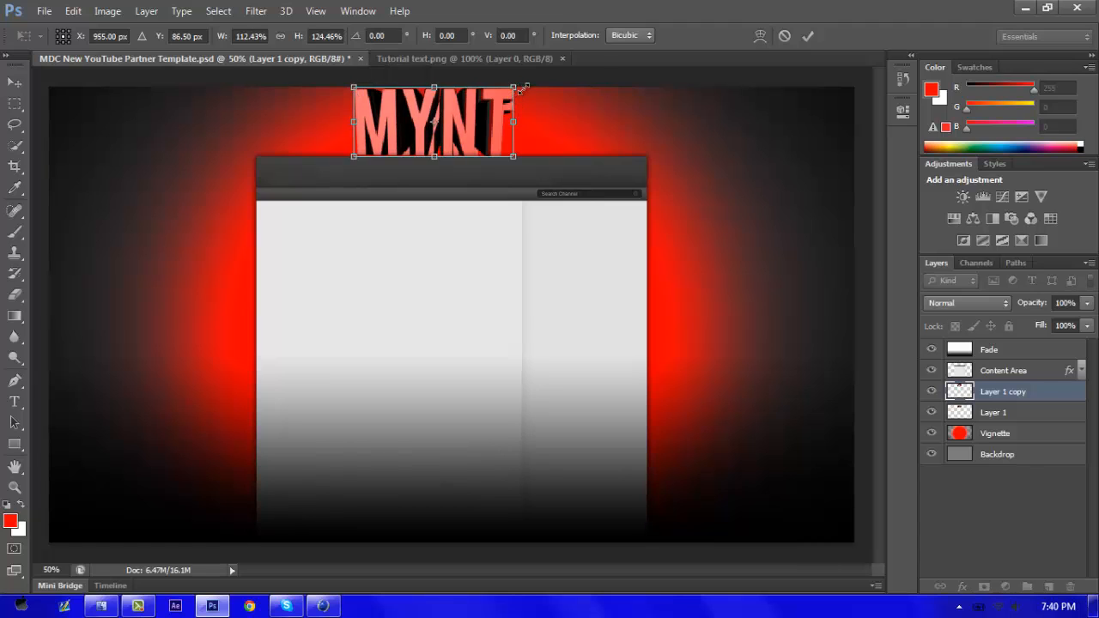
drag(521, 89, 540, 87)
click(805, 36)
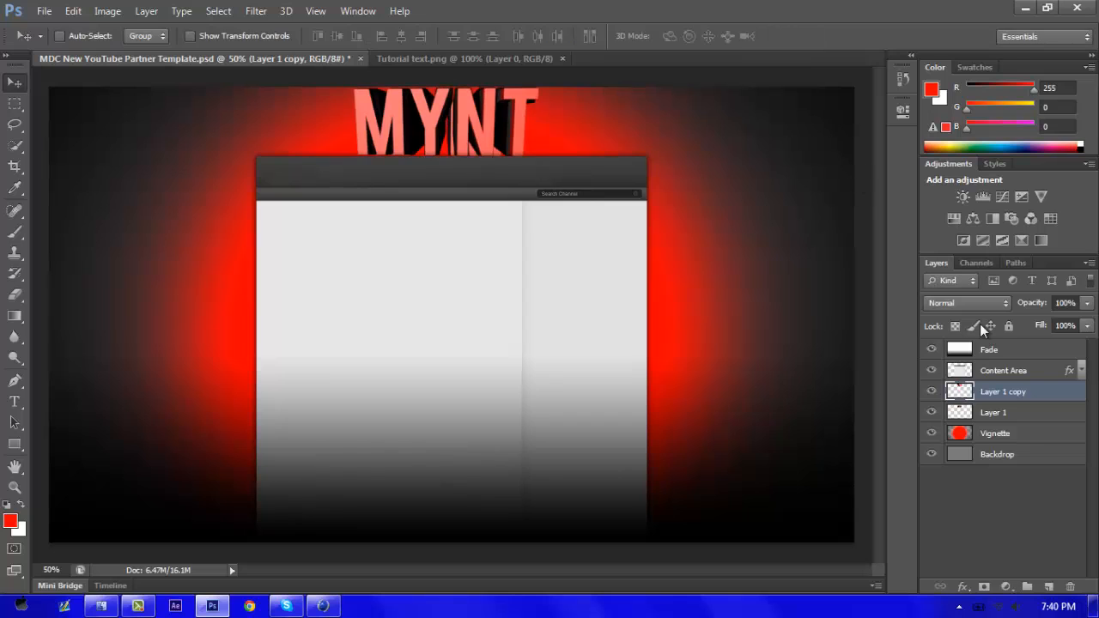
Step: Move Layer 1 copy beneath Layer 1 and set its fill to 51%
drag(1010, 394, 1025, 421)
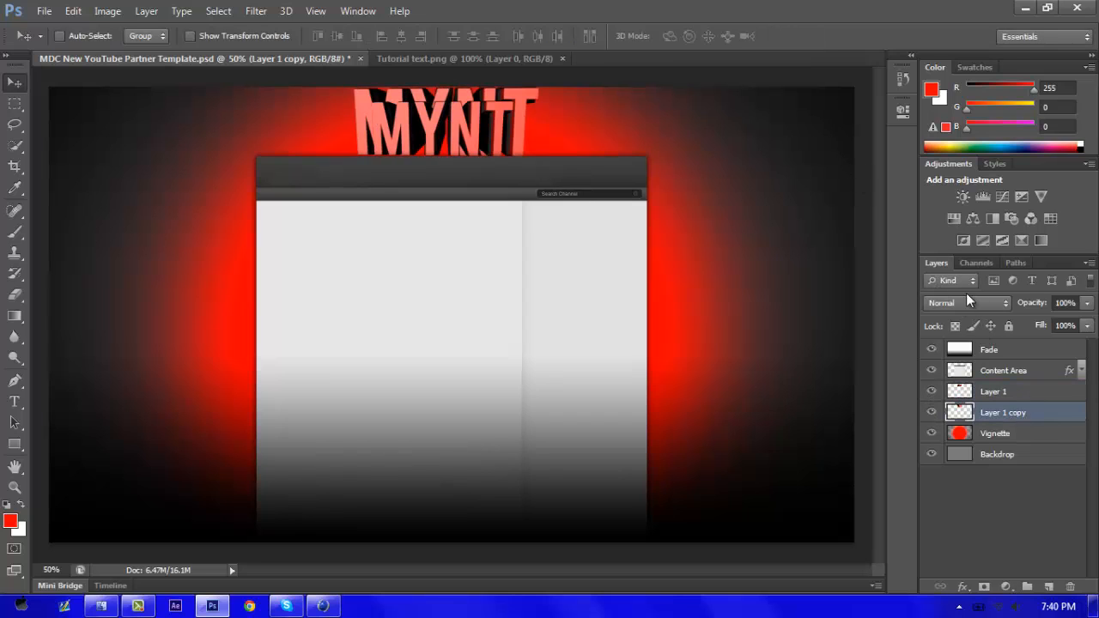
click(1085, 328)
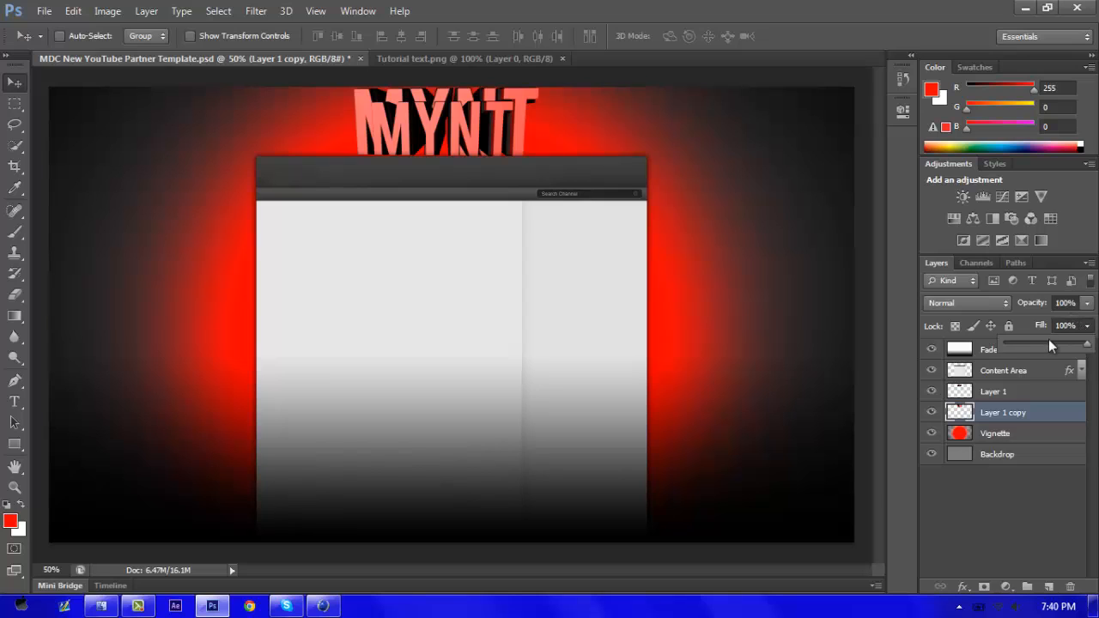
click(1049, 343)
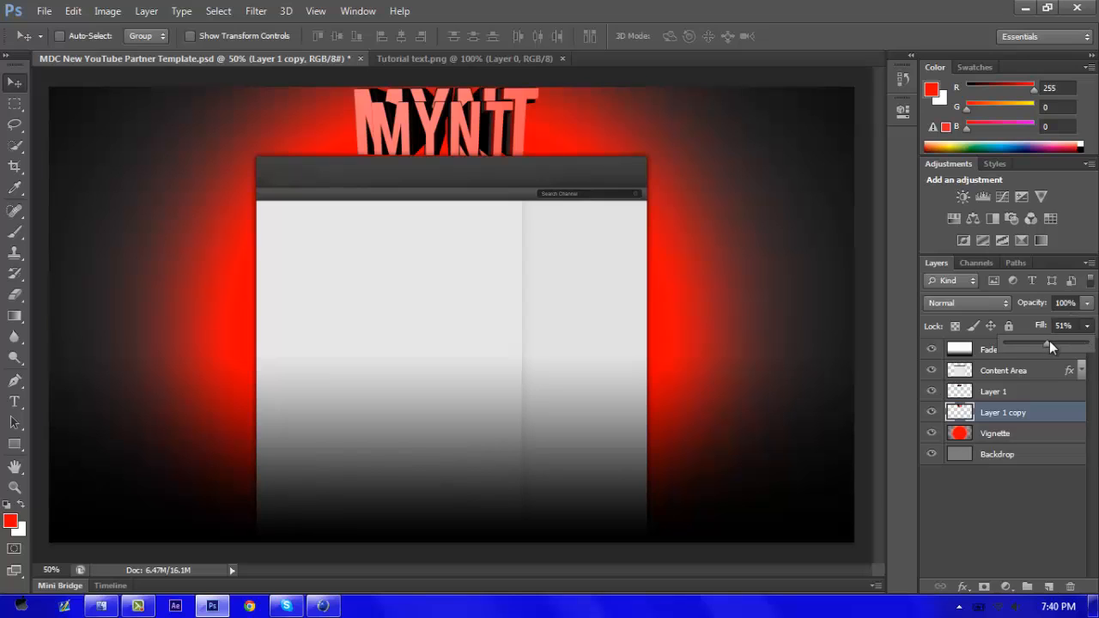
click(837, 293)
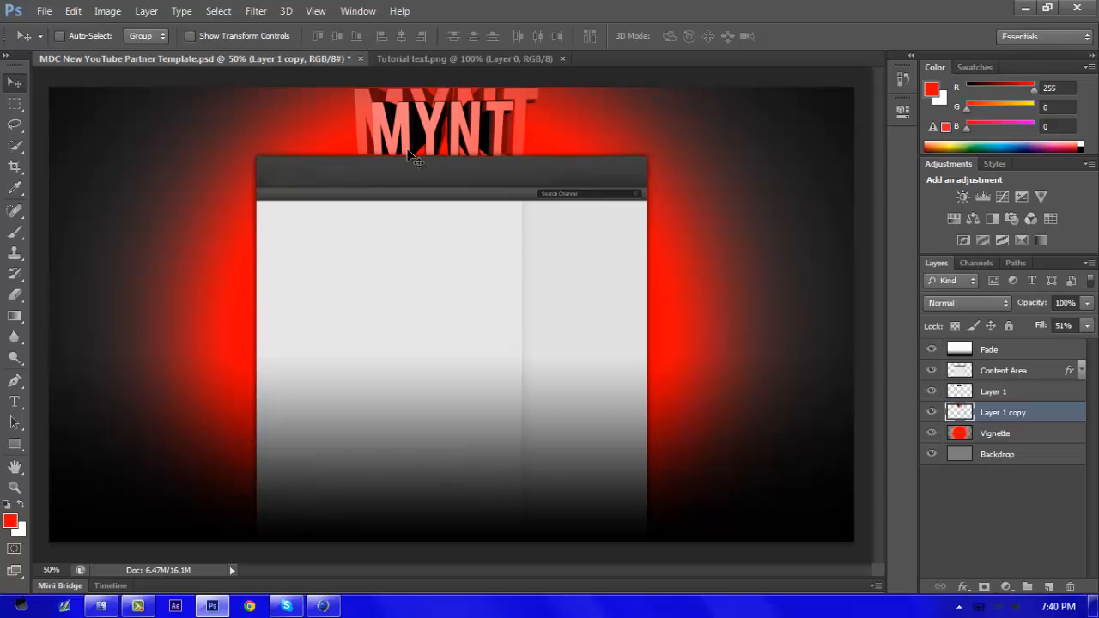
drag(412, 157, 437, 142)
Step: Draw a white rectangle about 298 × 25 px above Layer 1, from the M of MYNT to the content area's left edge
click(1018, 392)
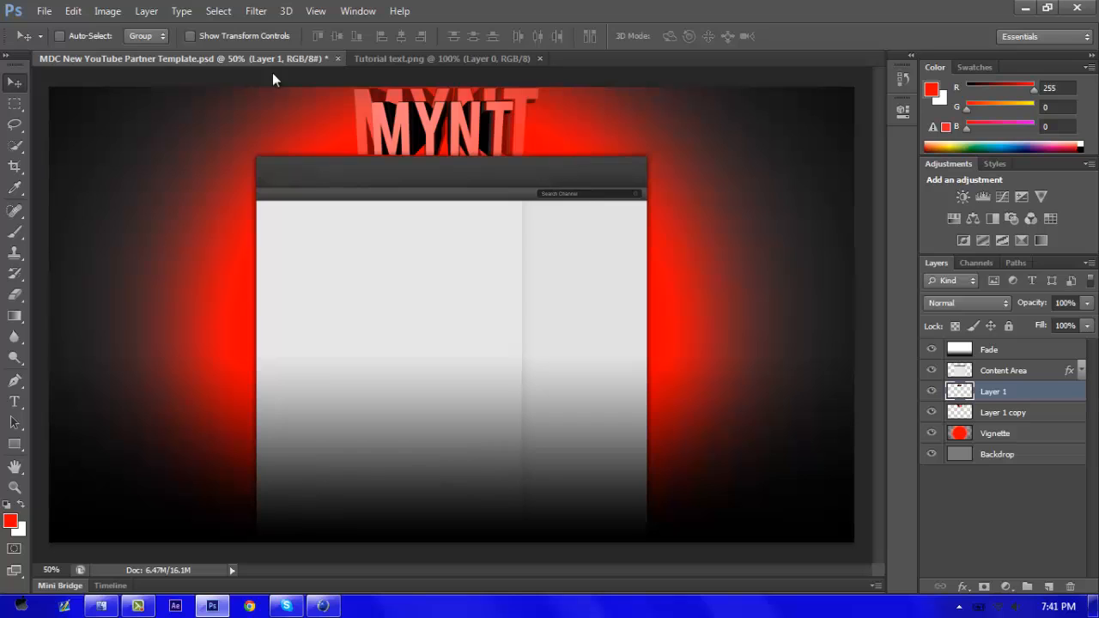
click(13, 444)
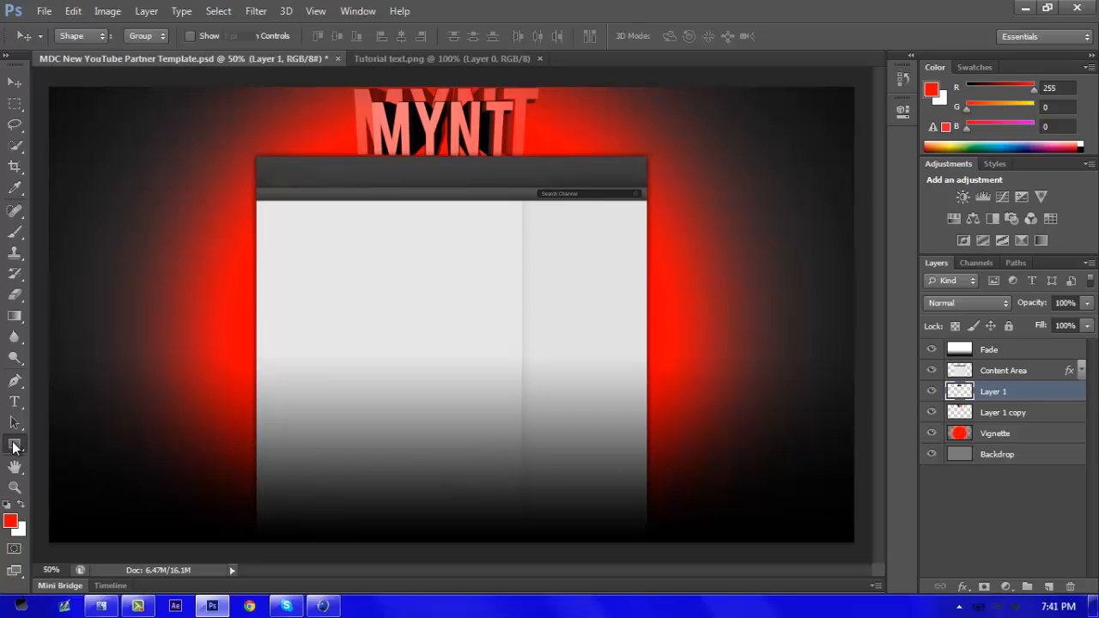
click(23, 505)
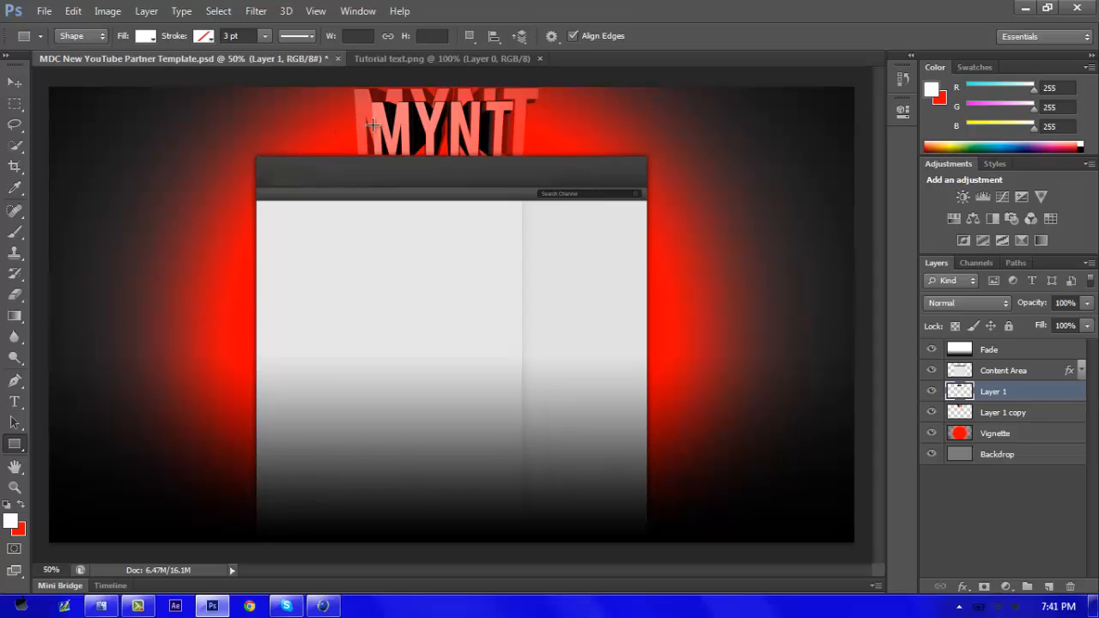
drag(372, 125, 254, 133)
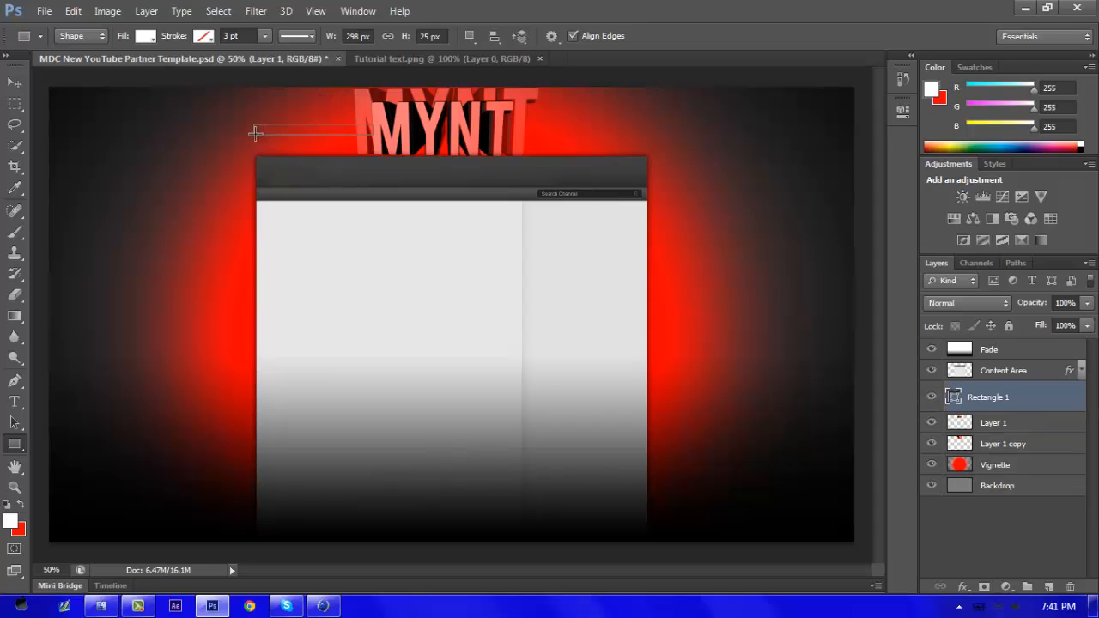
Step: Duplicate the white rectangle layer and move the copy to the right side of the MYNT text
right_click(992, 409)
click(696, 136)
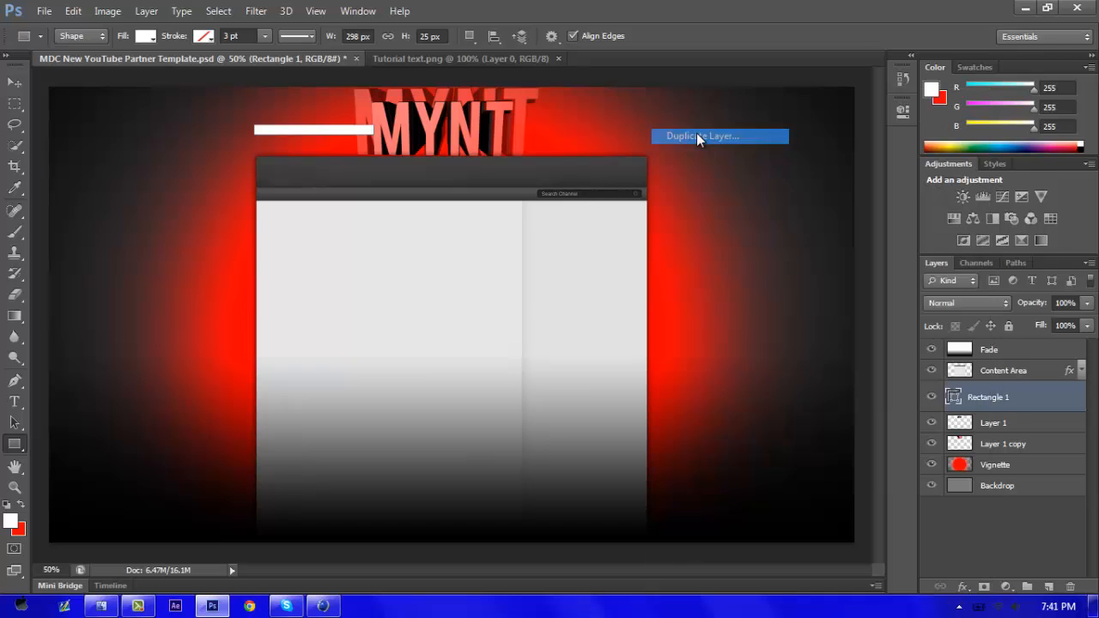
click(707, 181)
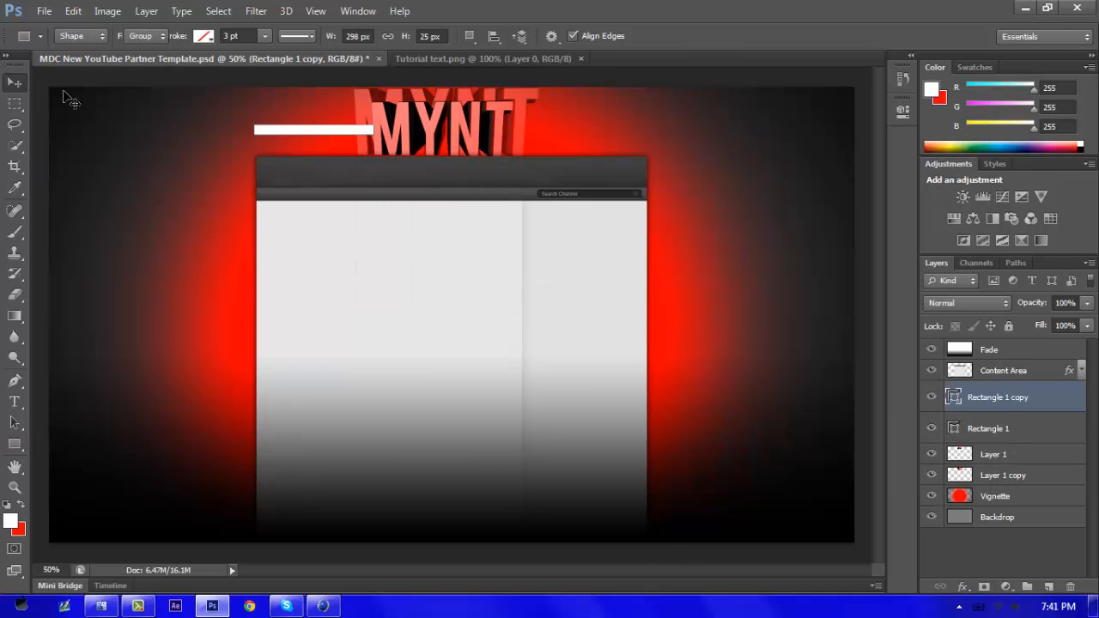
key(v)
drag(314, 128, 558, 131)
Step: Widen the white bar beside the T of MYNT to about 120%, extending it to the content area's right edge
key(ctrl+t)
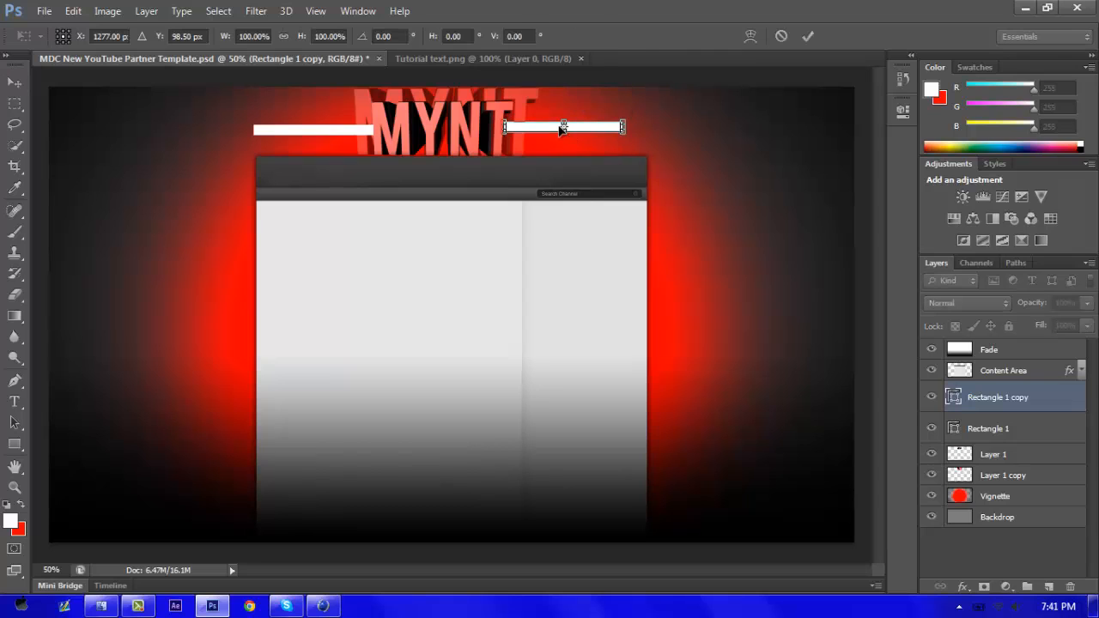
drag(626, 121, 647, 127)
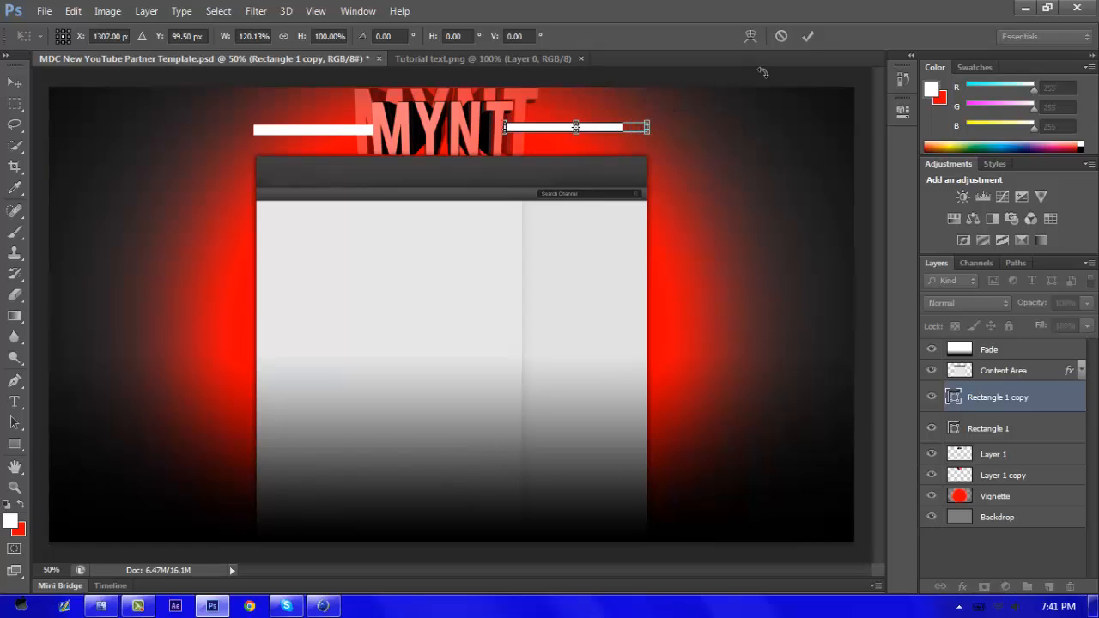
click(808, 37)
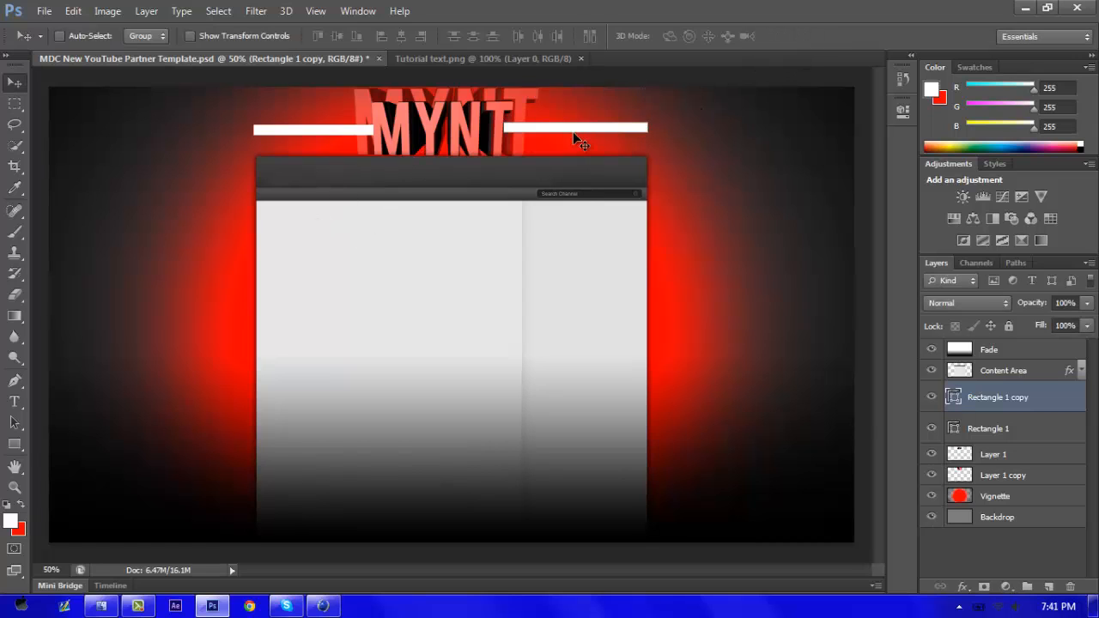
Step: Bring another MYNT text from Tutorial text.png into the template beside the content area's left edge and rotate it 90° counterclockwise
click(477, 57)
drag(440, 269, 183, 297)
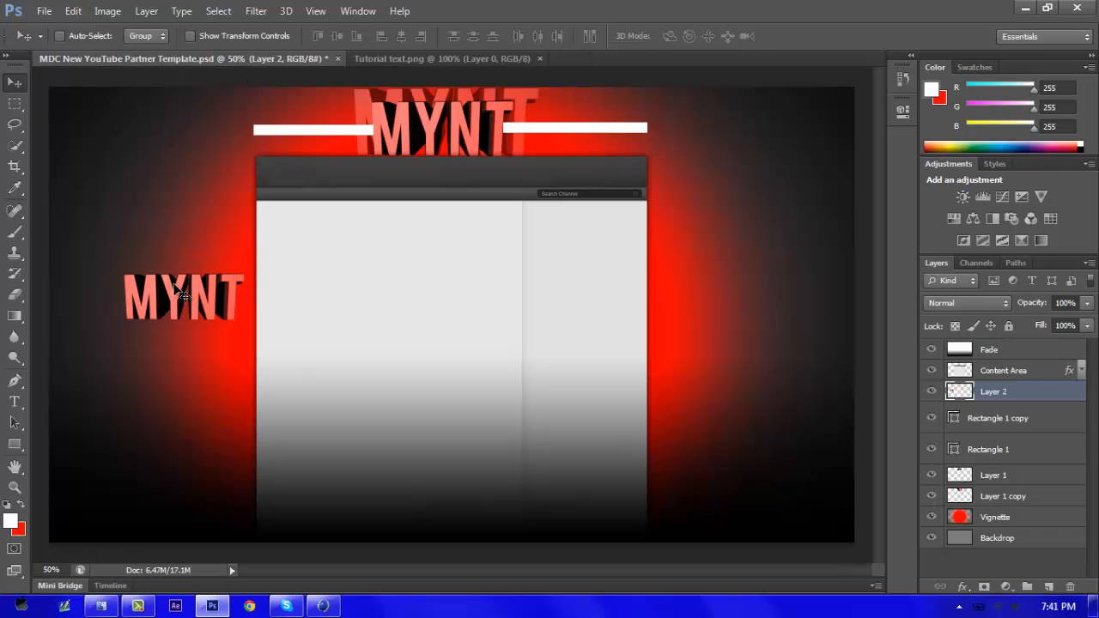
key(ctrl+t)
right_click(176, 287)
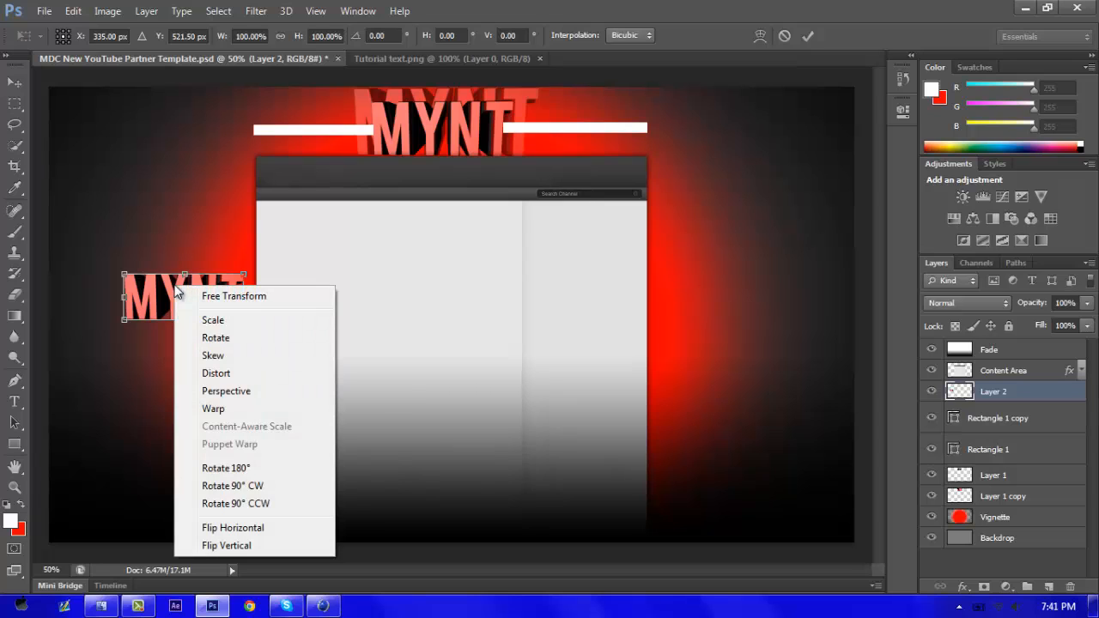
click(277, 508)
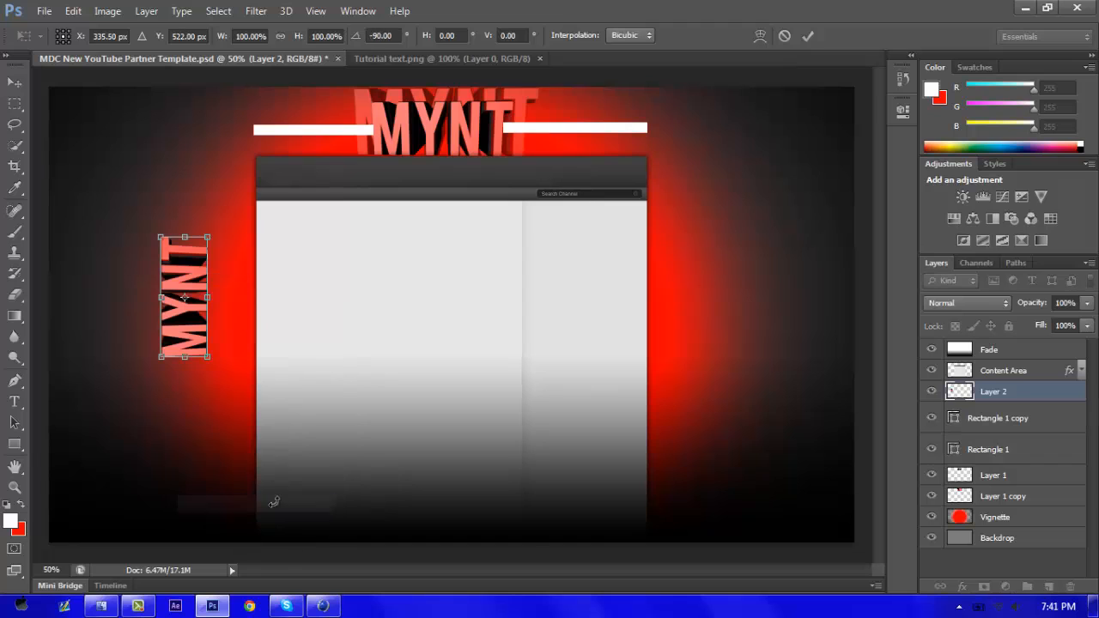
Step: Enlarge the rotated MYNT text to about 138% × 167% and move it flush against the content area's left edge
drag(159, 237, 129, 191)
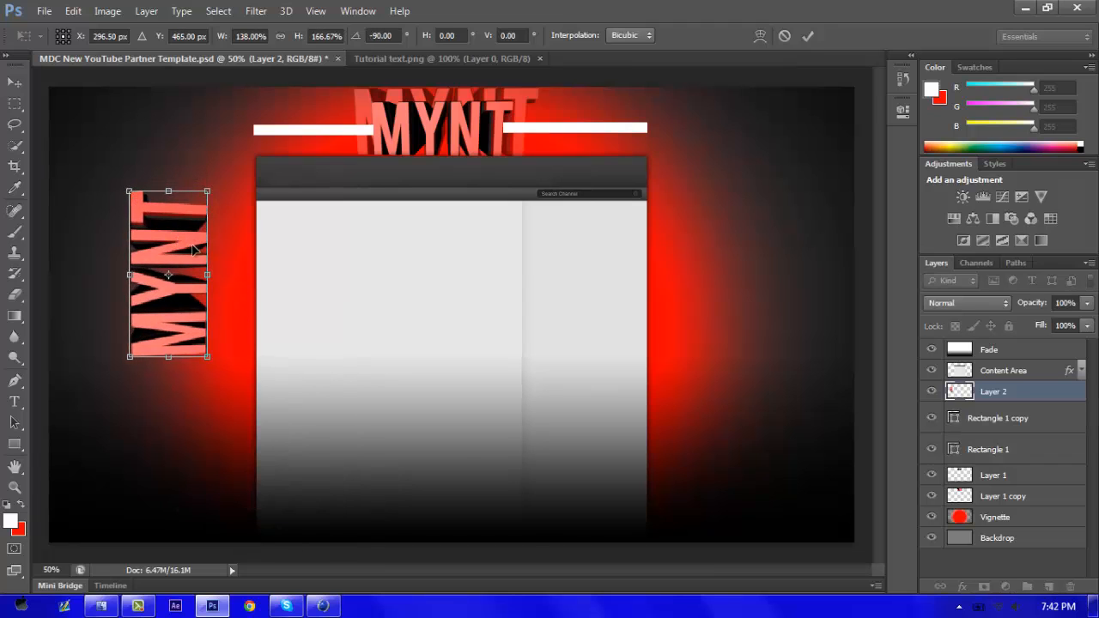
drag(194, 249, 223, 262)
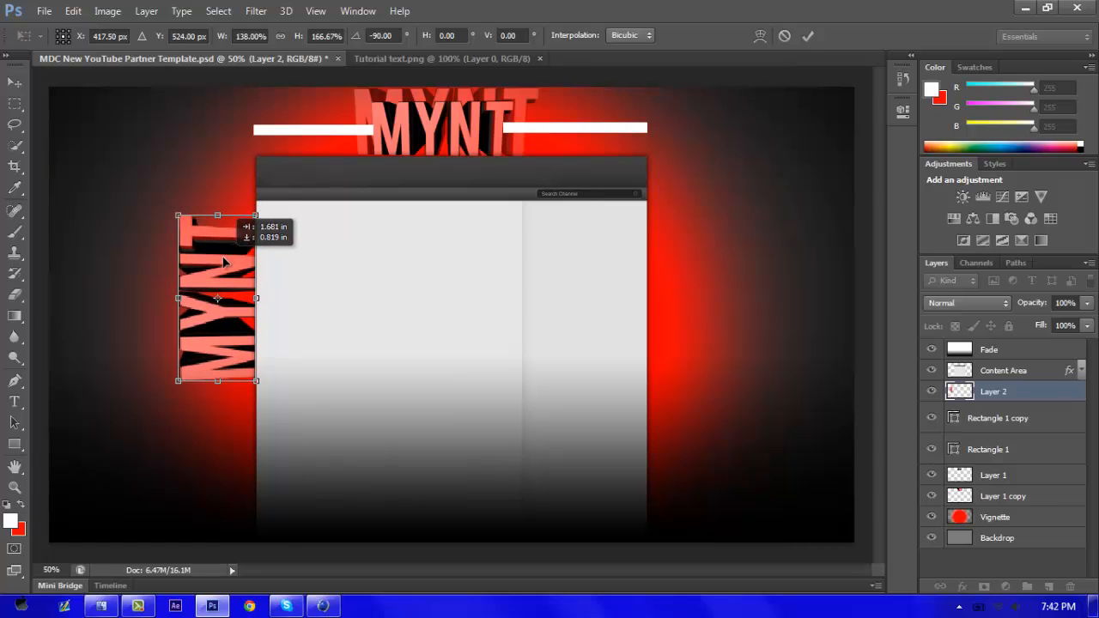
click(810, 35)
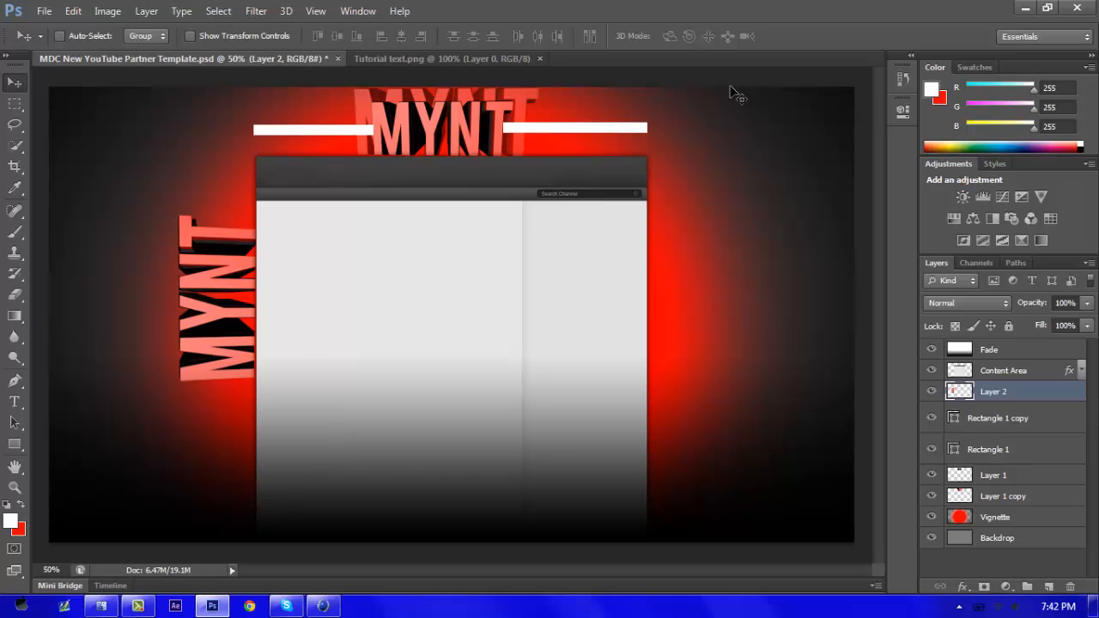
Step: Duplicate Layer 2 and enlarge the original beneath the copy to about 134% × 121%, extending it outward from the content area
right_click(1015, 395)
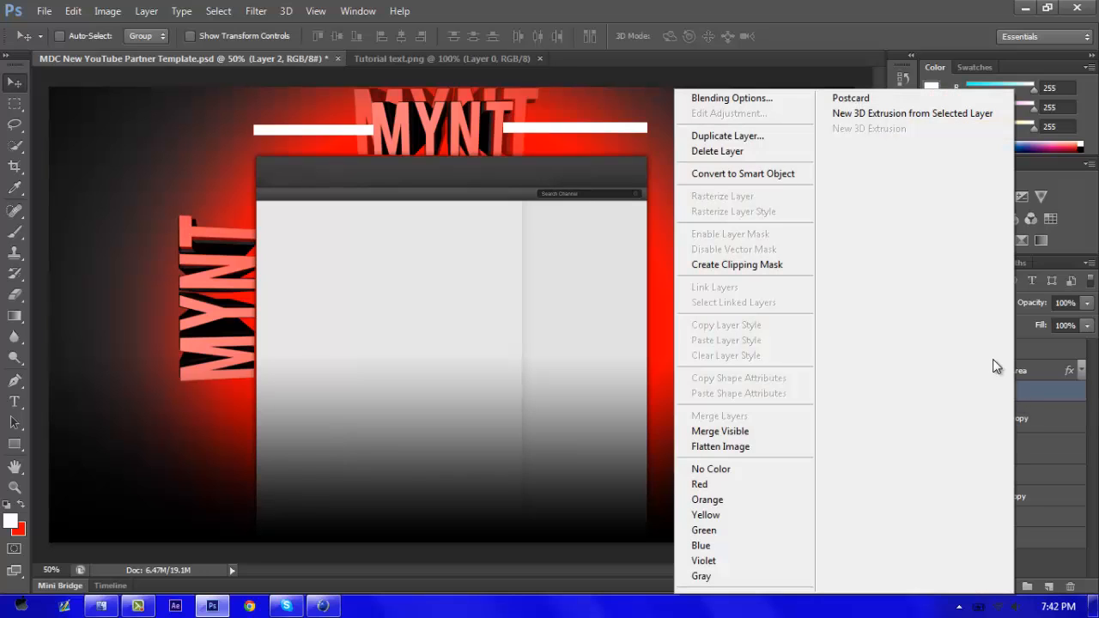
click(743, 138)
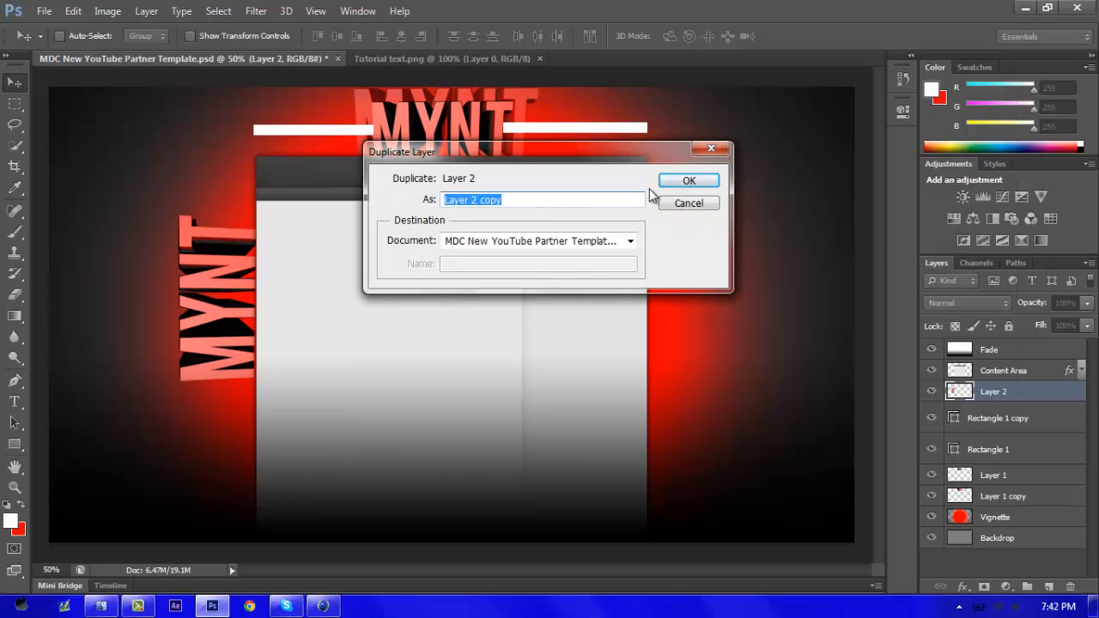
click(693, 182)
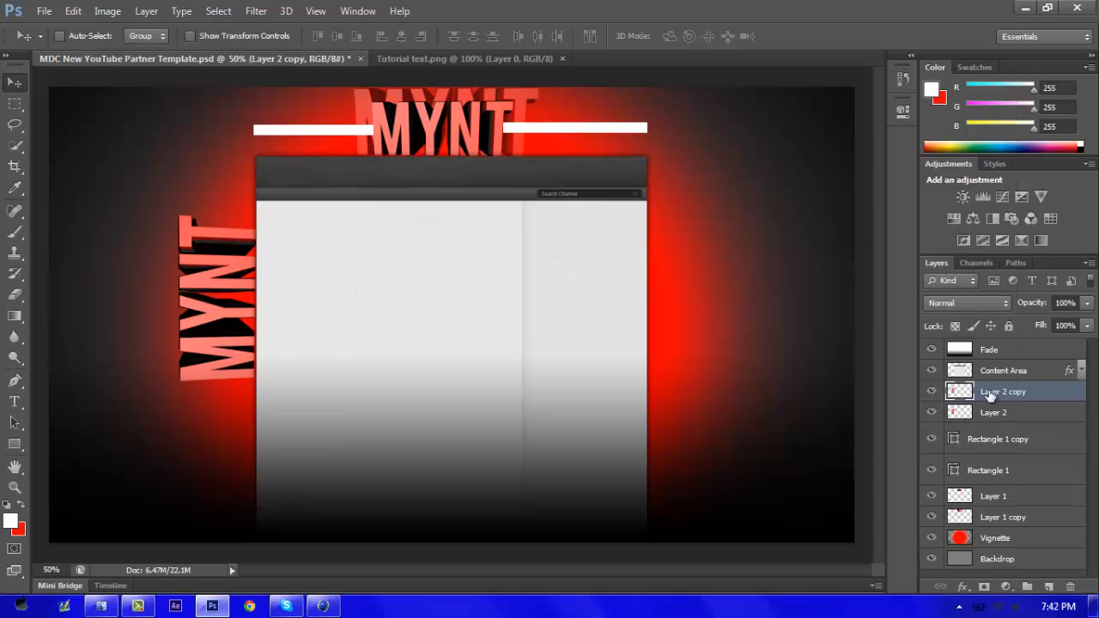
click(1020, 415)
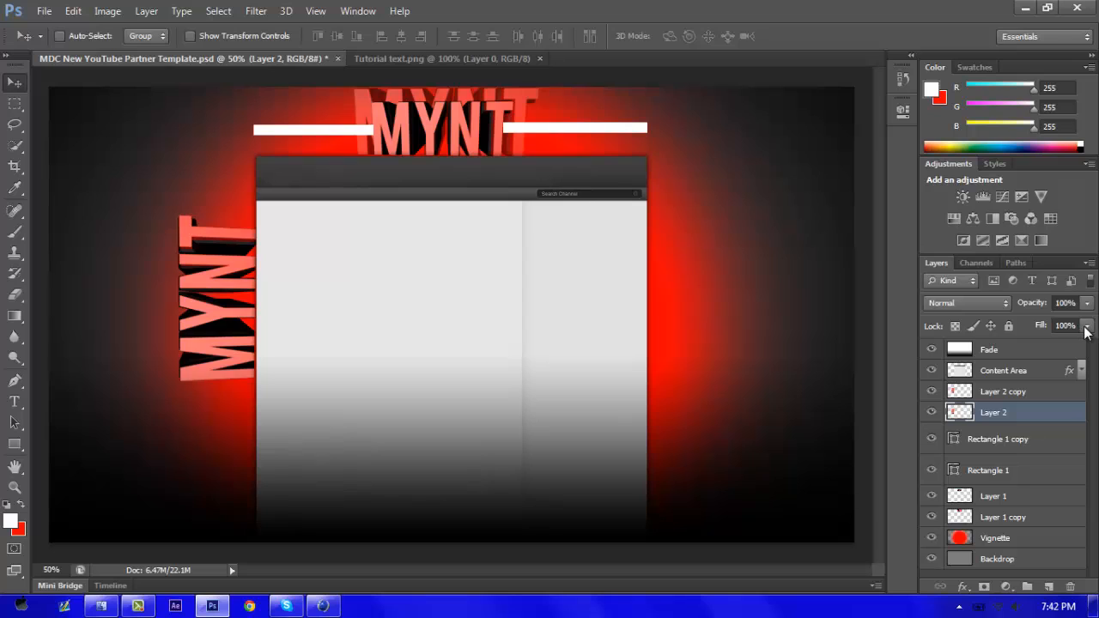
key(ctrl+t)
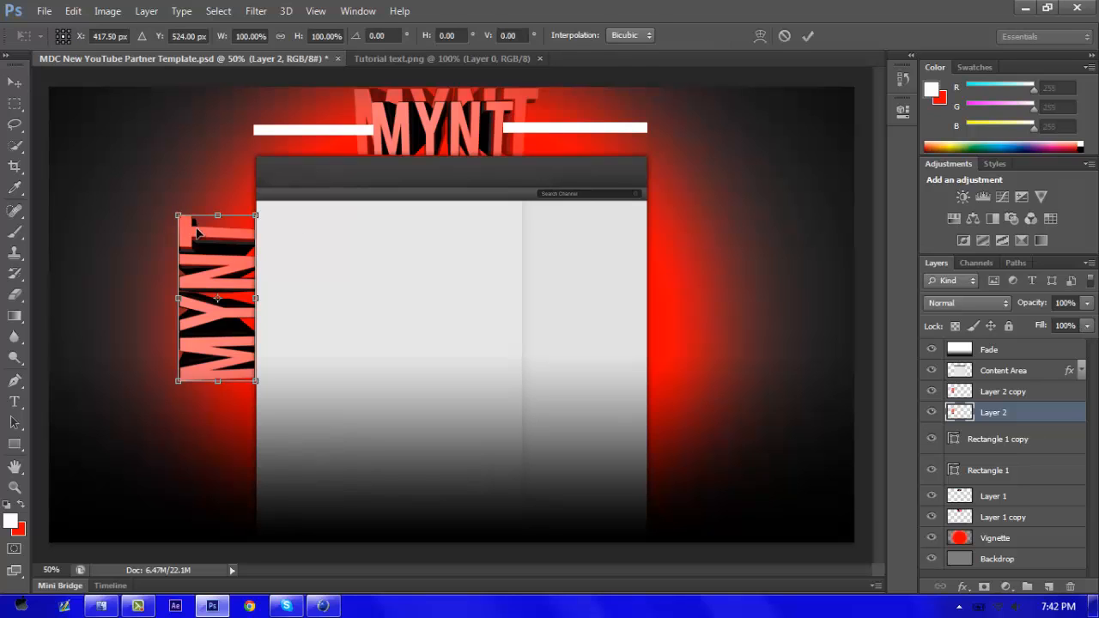
drag(168, 205, 161, 197)
drag(167, 376, 152, 397)
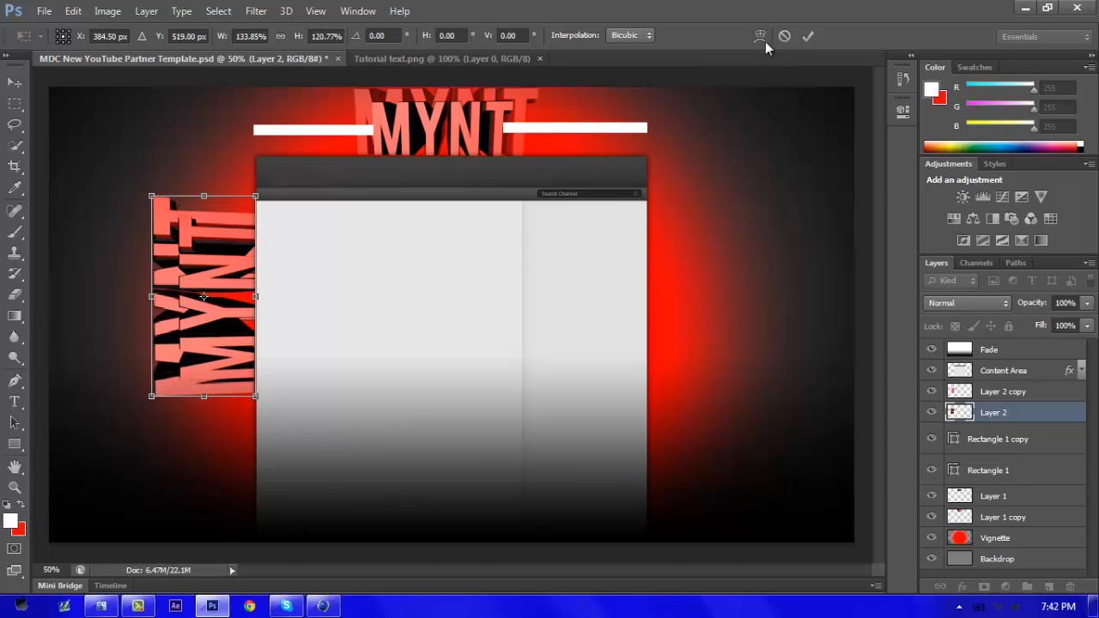
click(810, 36)
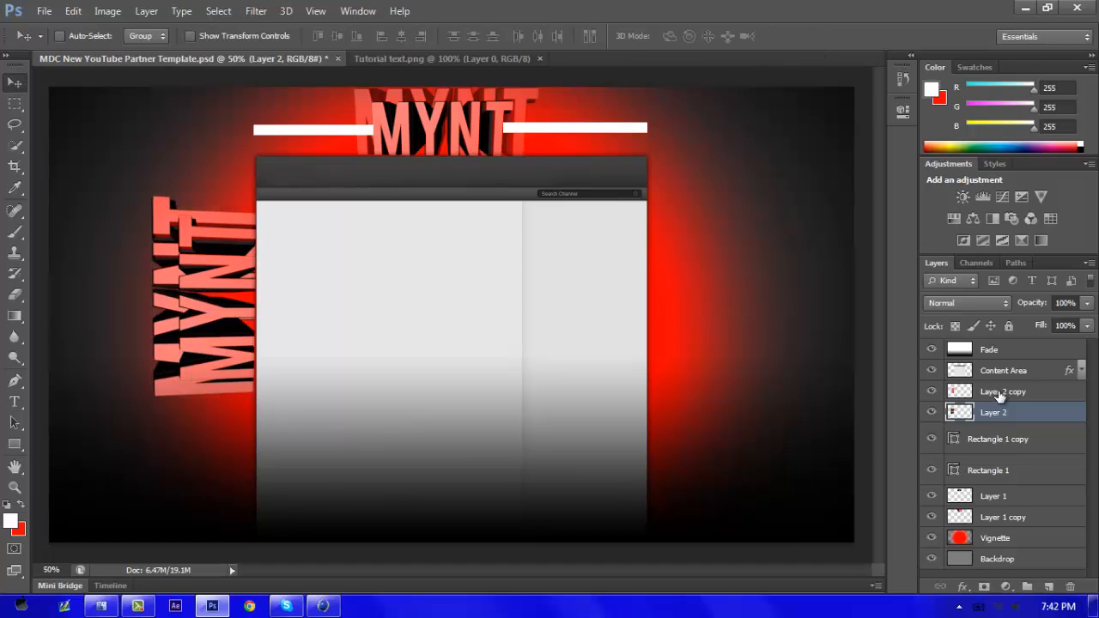
Step: Set Layer 2's fill to 49%
click(1087, 327)
drag(1088, 345, 1054, 342)
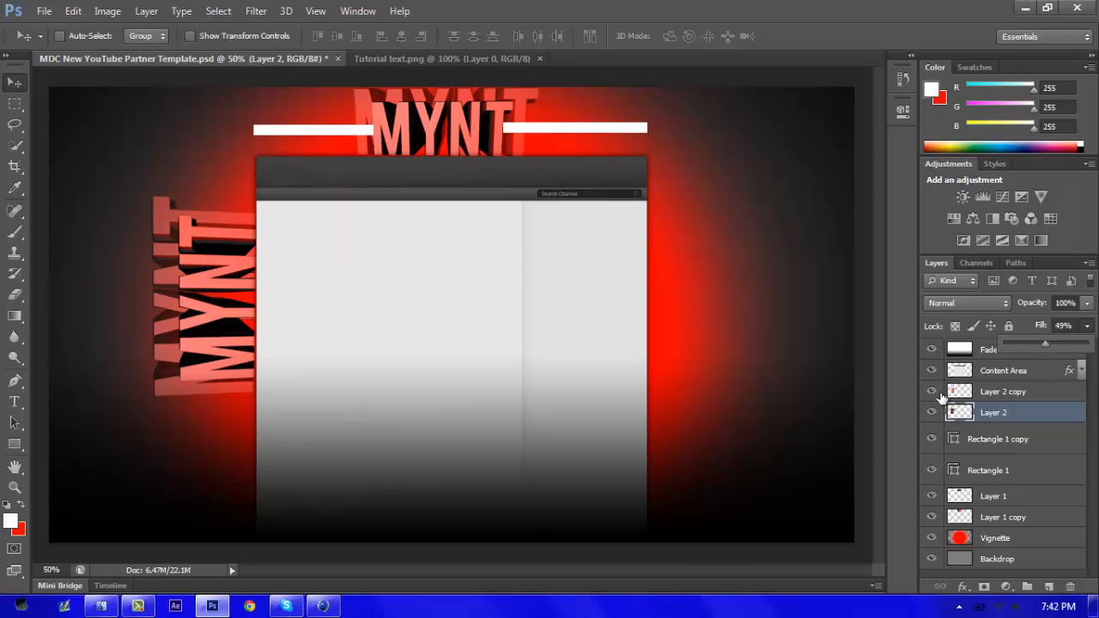
click(1041, 413)
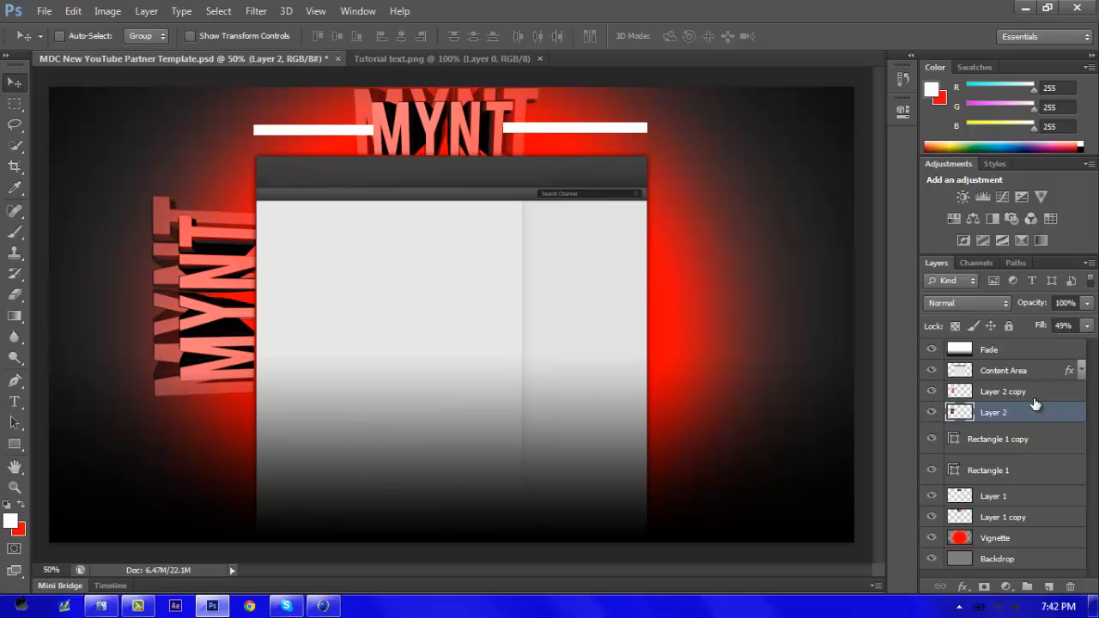
Step: Duplicate Layer 2 and Layer 2 copy together and move the duplicates against the content area's right edge
ctrl+click(1035, 395)
right_click(1034, 398)
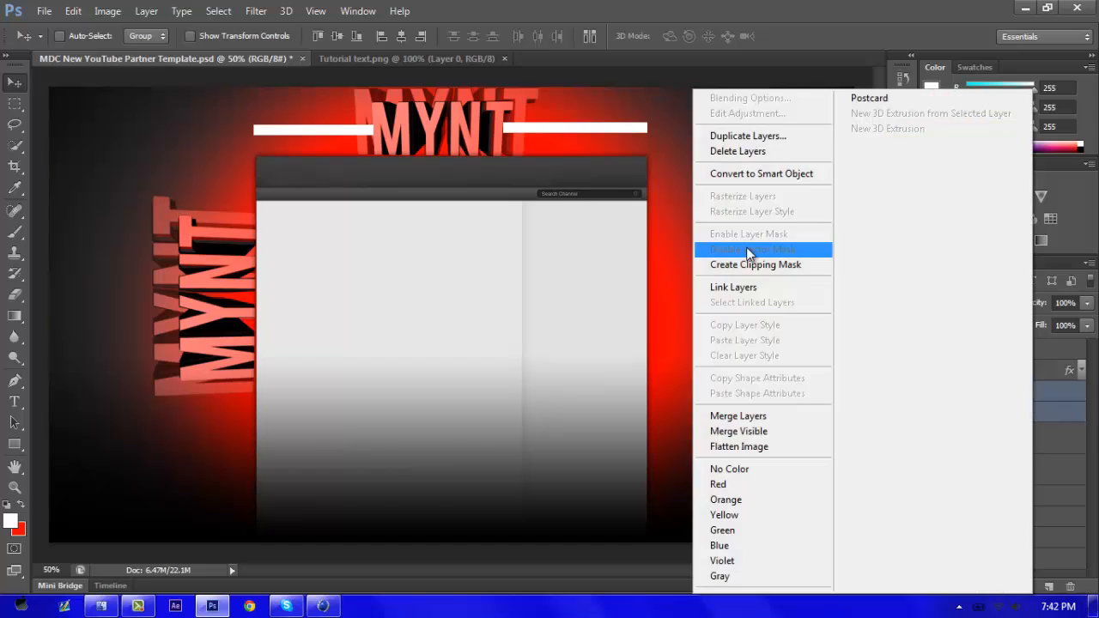
click(706, 136)
click(688, 180)
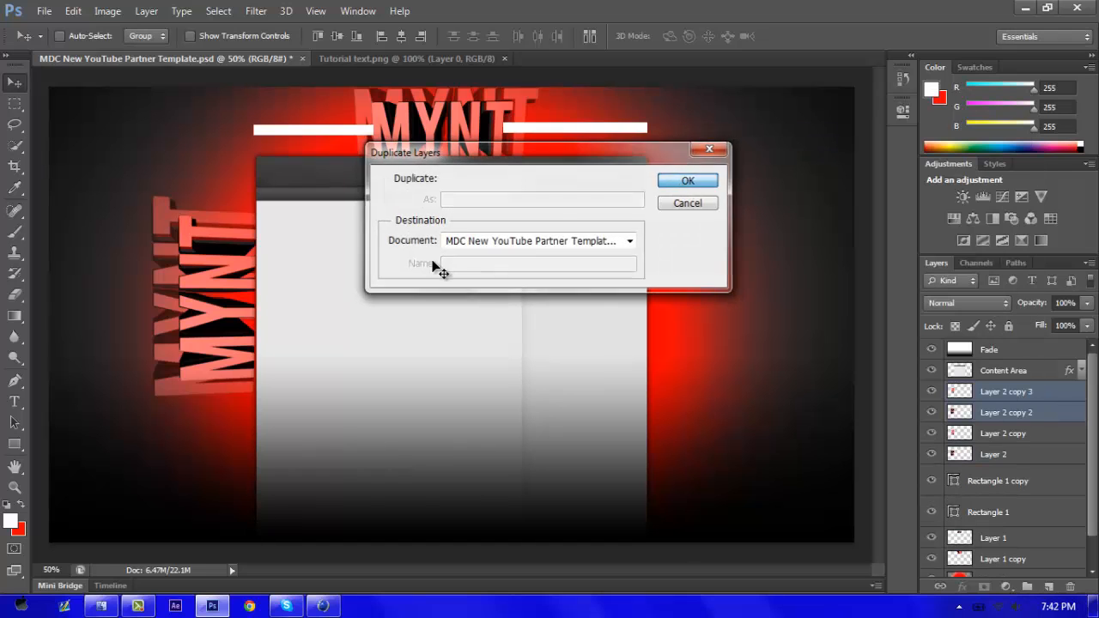
drag(225, 319, 713, 322)
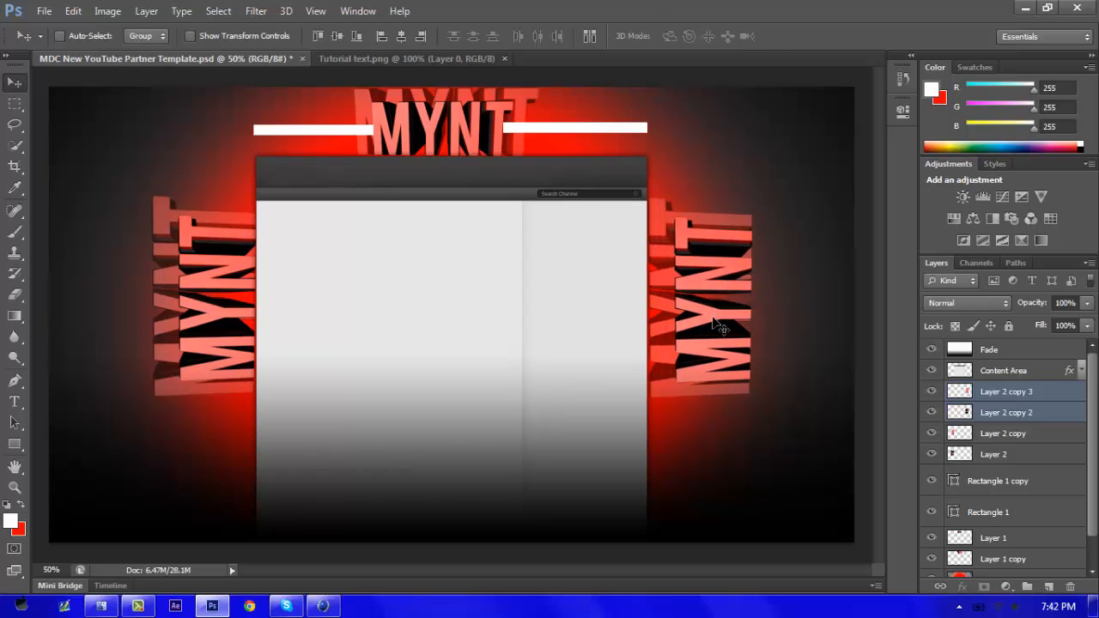
Step: Rotate the duplicated MYNT pair on the right side of the content area by 180°
key(ctrl+t)
right_click(713, 319)
click(784, 500)
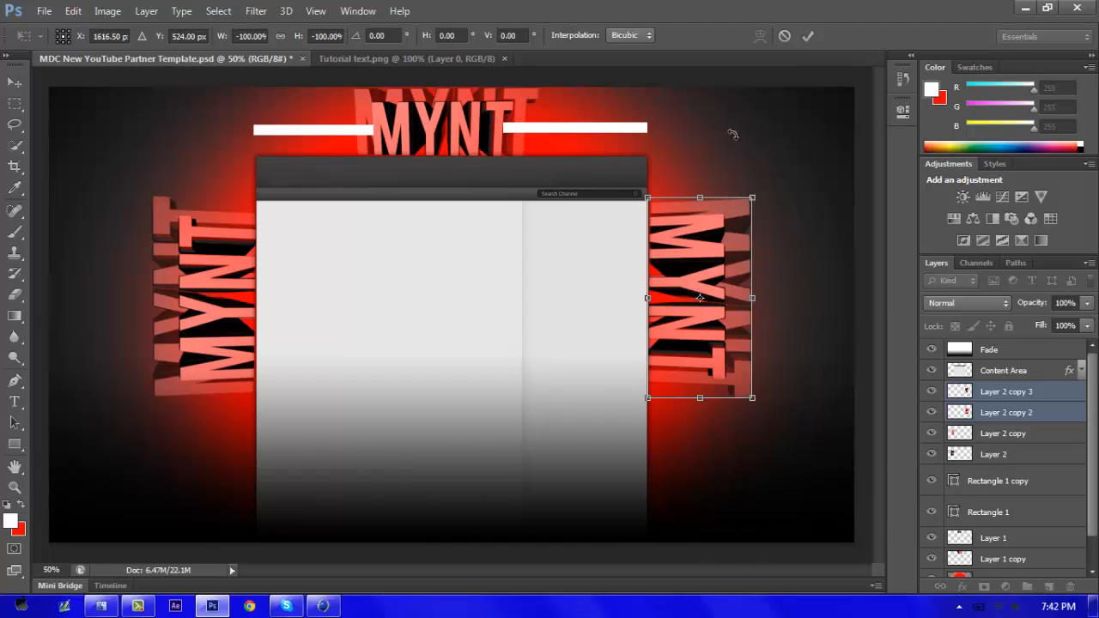
click(807, 39)
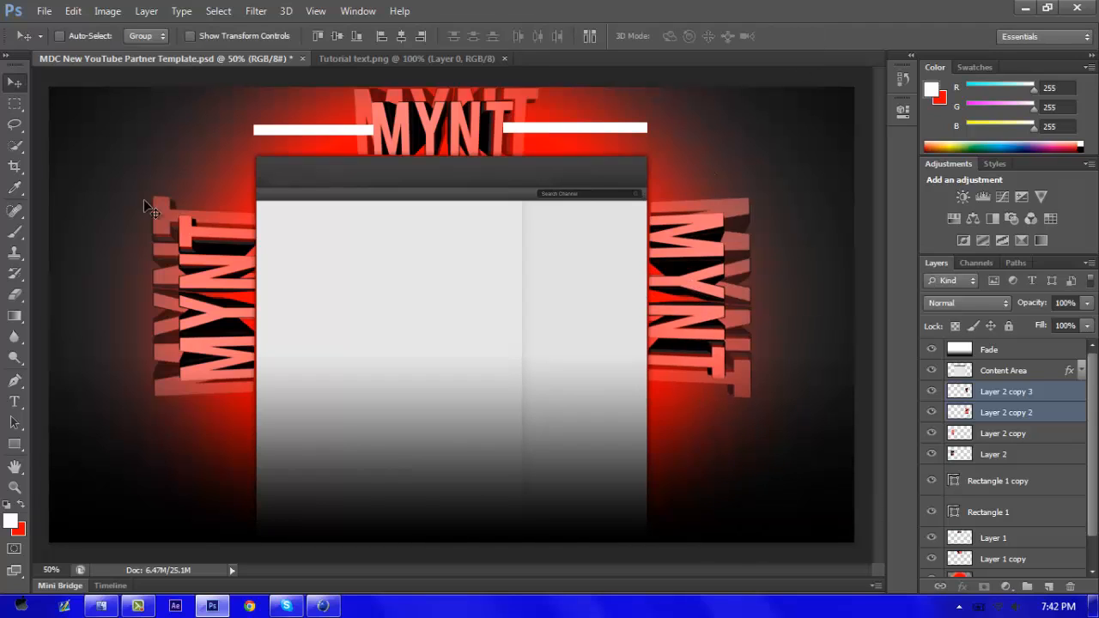
Step: Set up the Type tool with black as the colour, the Bebas font and an 18 pt size
click(15, 401)
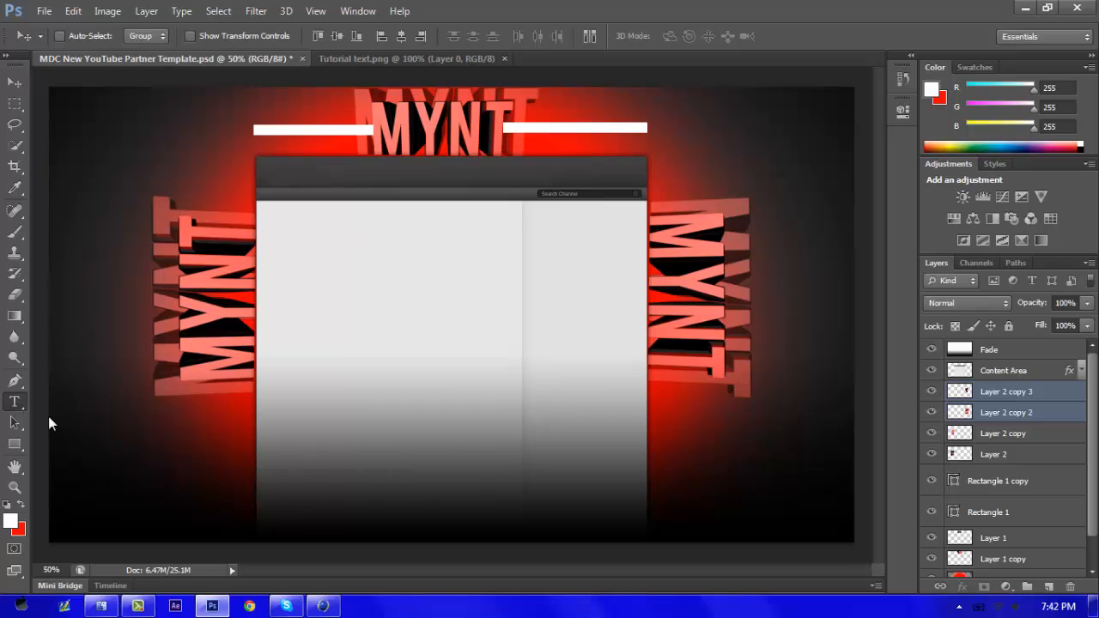
click(9, 508)
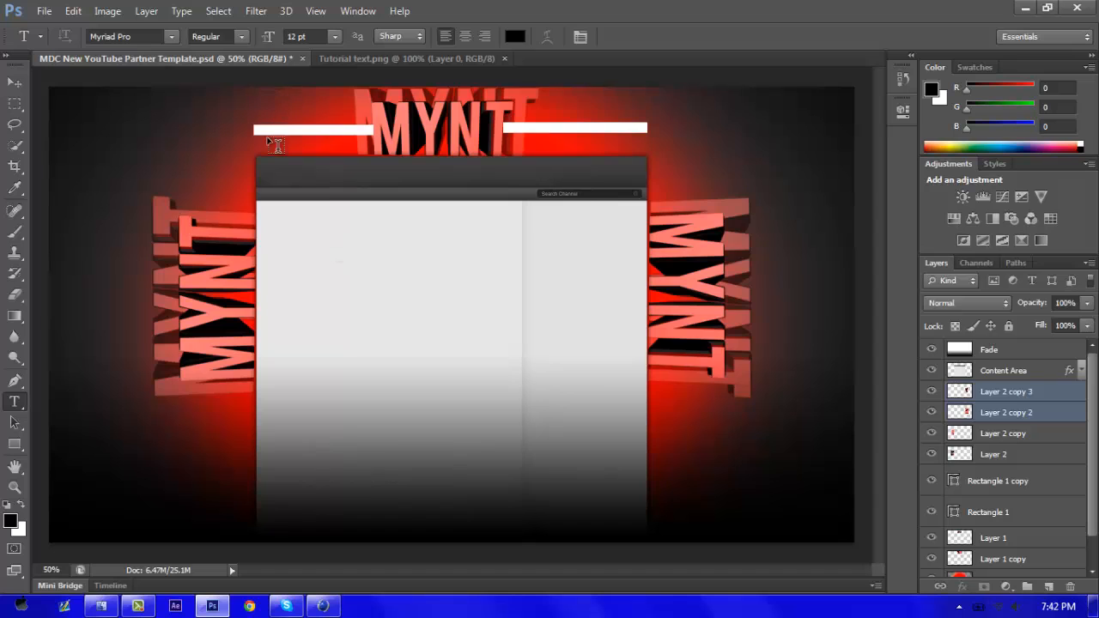
click(172, 36)
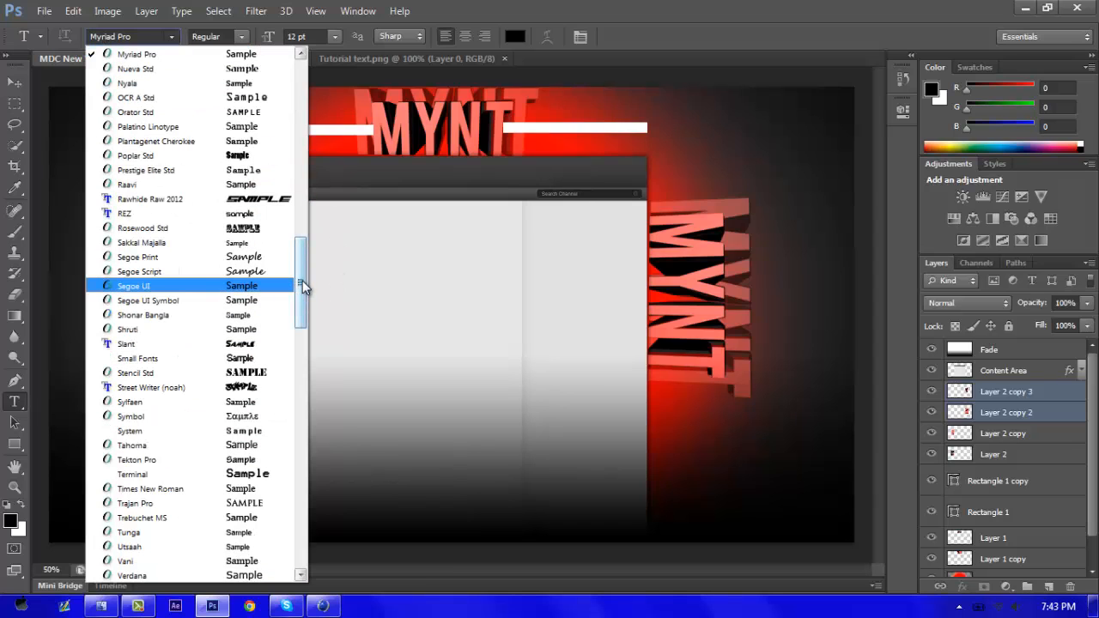
drag(303, 281, 284, 97)
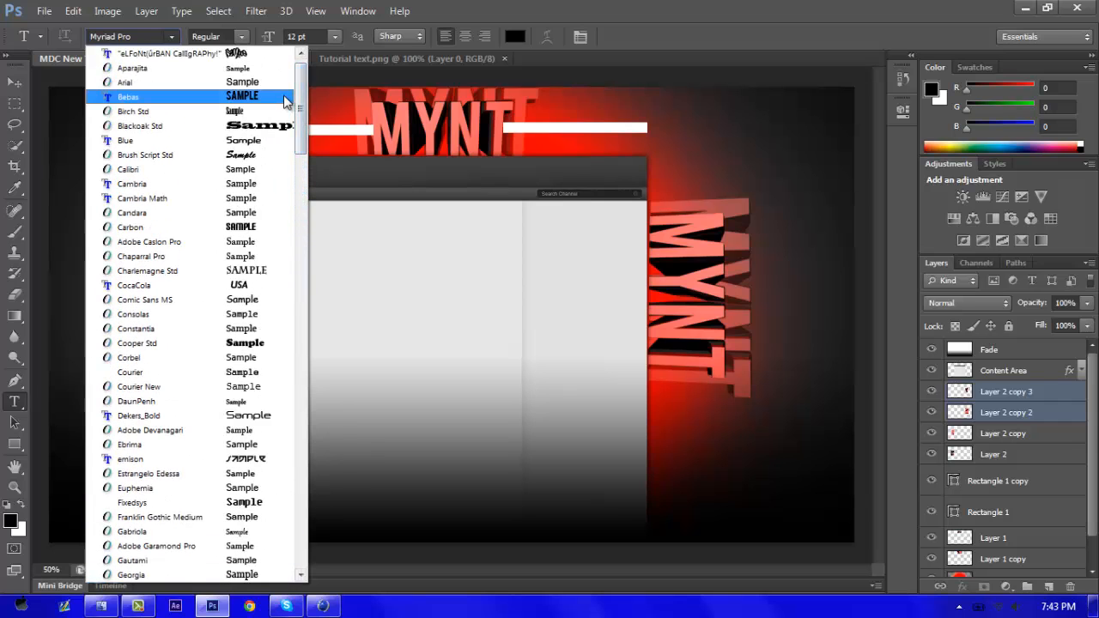
click(285, 97)
click(336, 36)
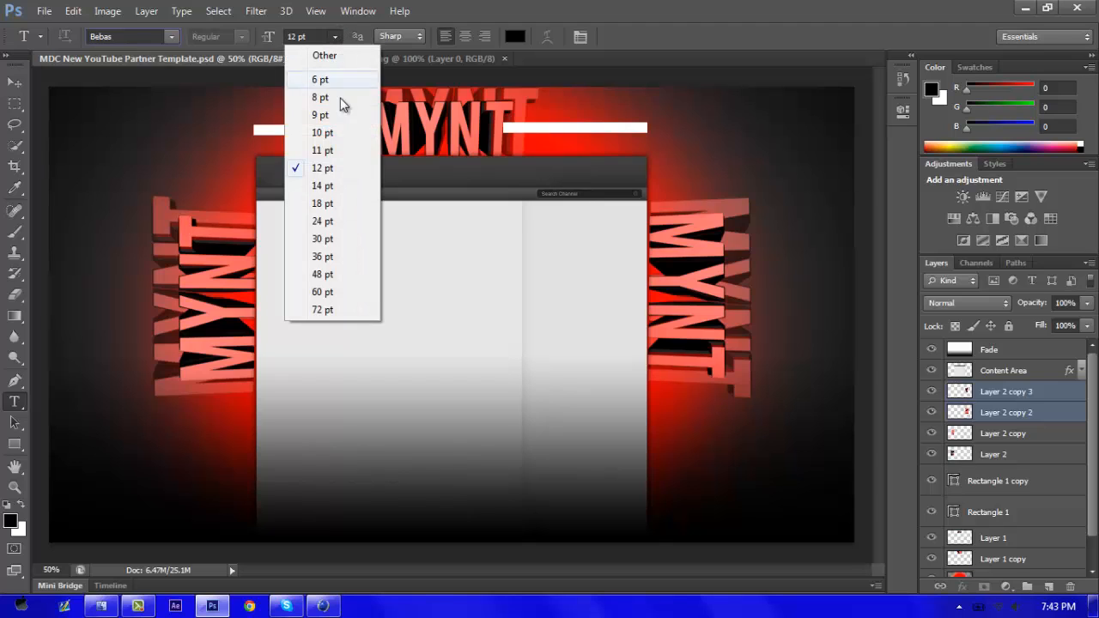
click(351, 203)
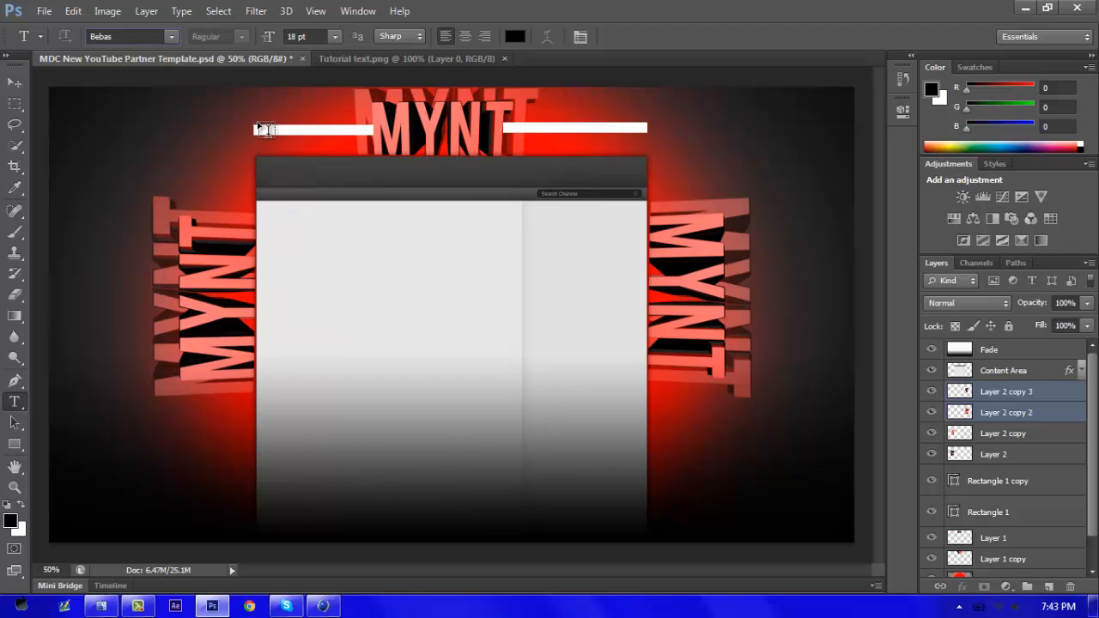
Step: Add the text DESIGNER and WORK, spaced apart, on the white bar left of the MYNT text
click(258, 127)
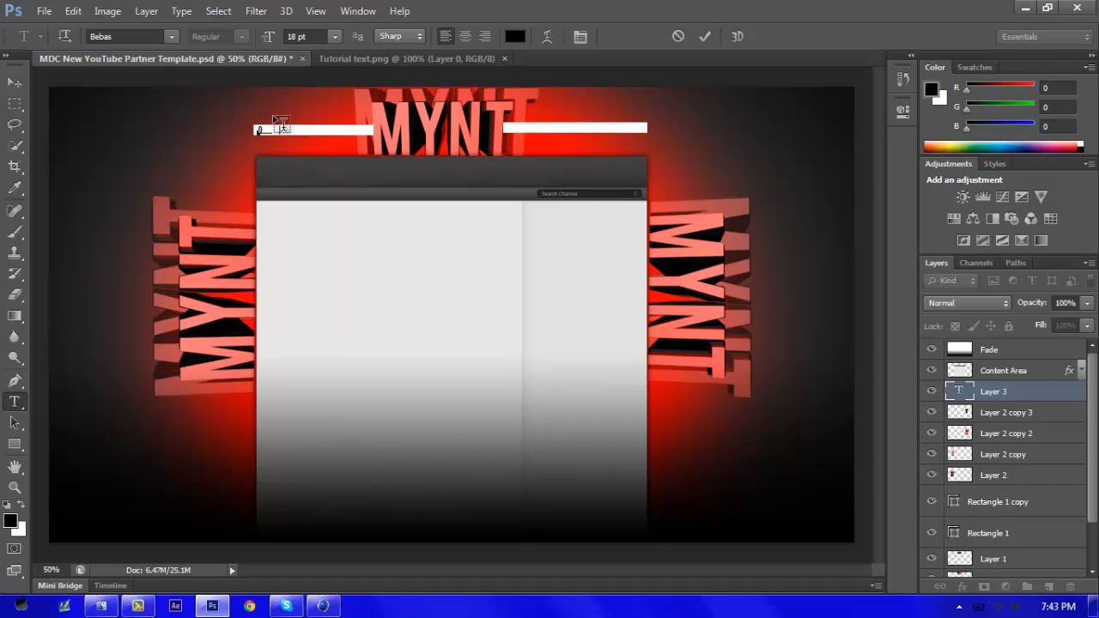
text(DESIGNER)
key(Caps_Lock)
text(W)
key(BackSpace)
key(Caps_Lock)
text(rk)
key(ctrl+Return)
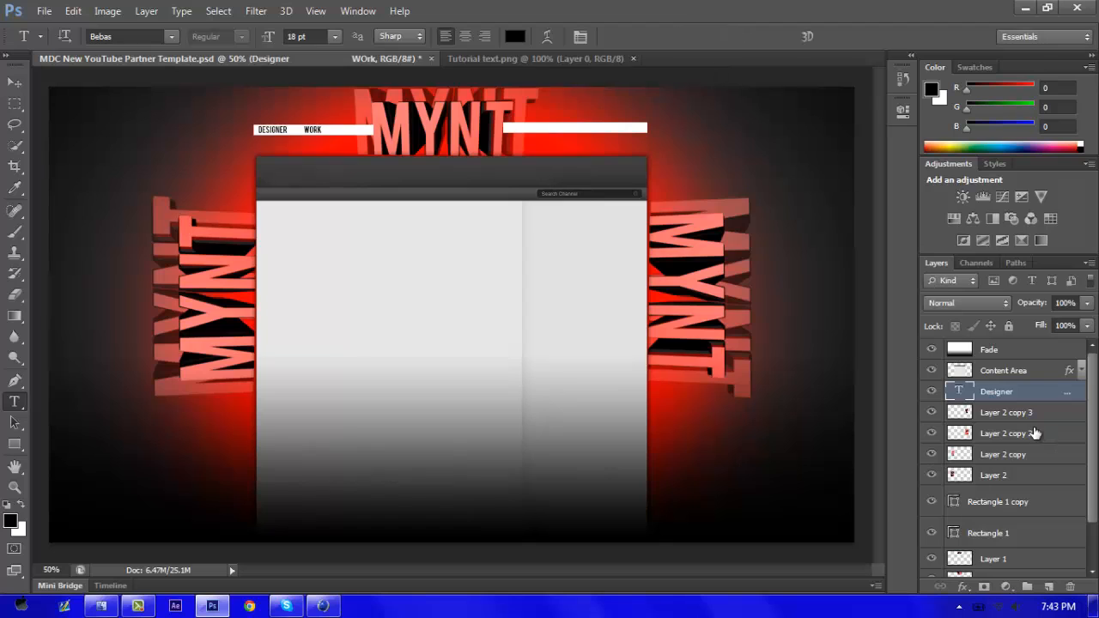
Step: Scale the Rectangle 1 and Rectangle 1 copy white bars together to 102.25% width and 170.97% height and shift them slightly
scroll(1056, 455, down, 1)
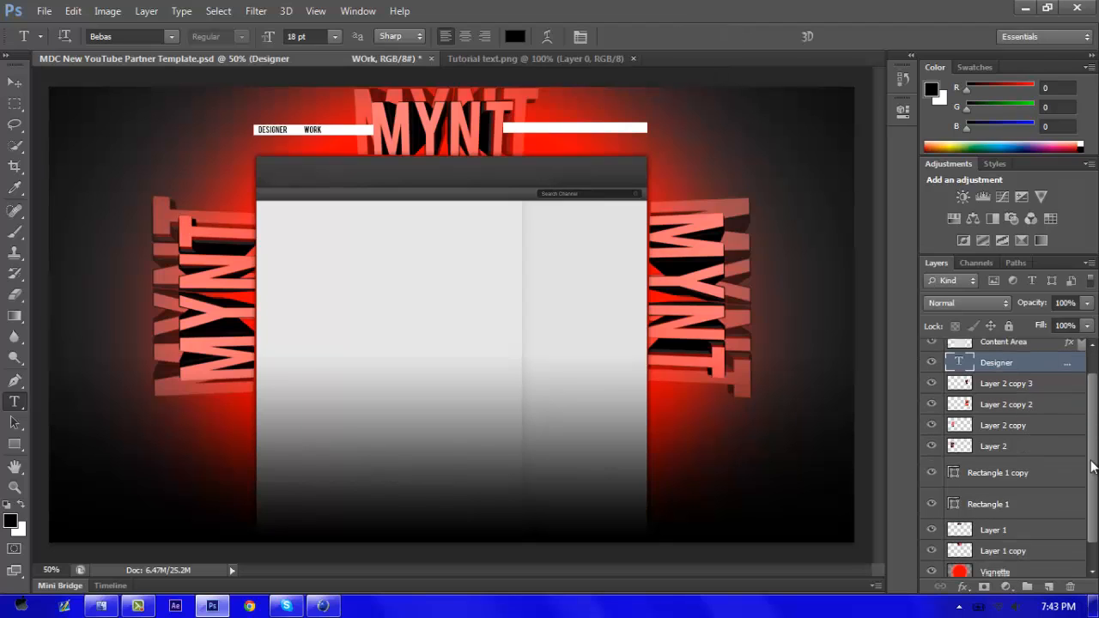
click(1035, 486)
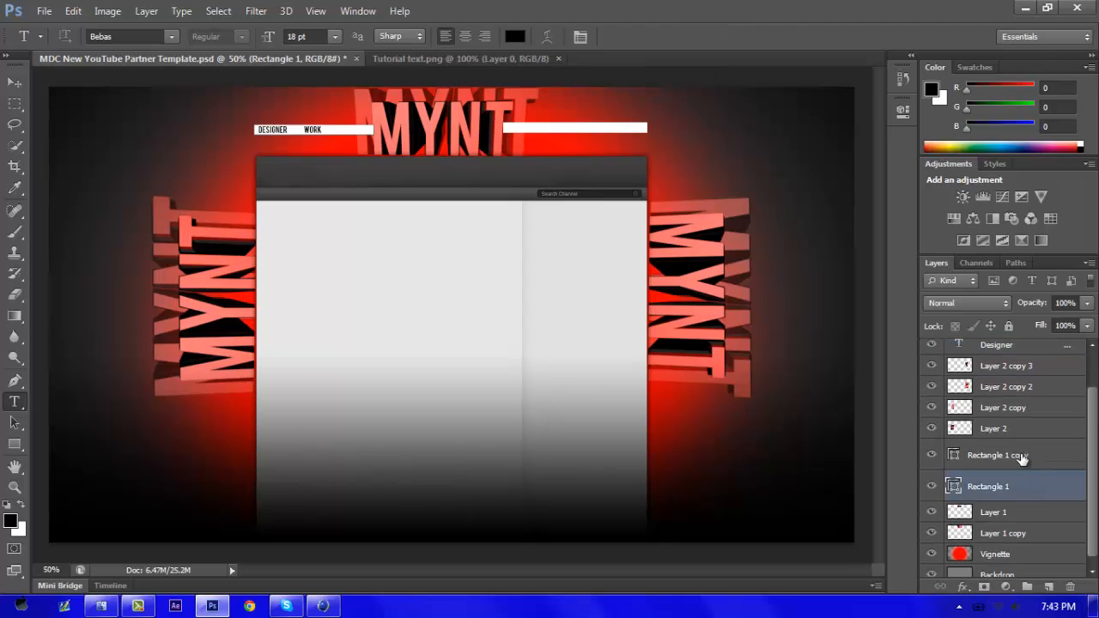
click(1023, 457)
shift+click(1023, 487)
key(v)
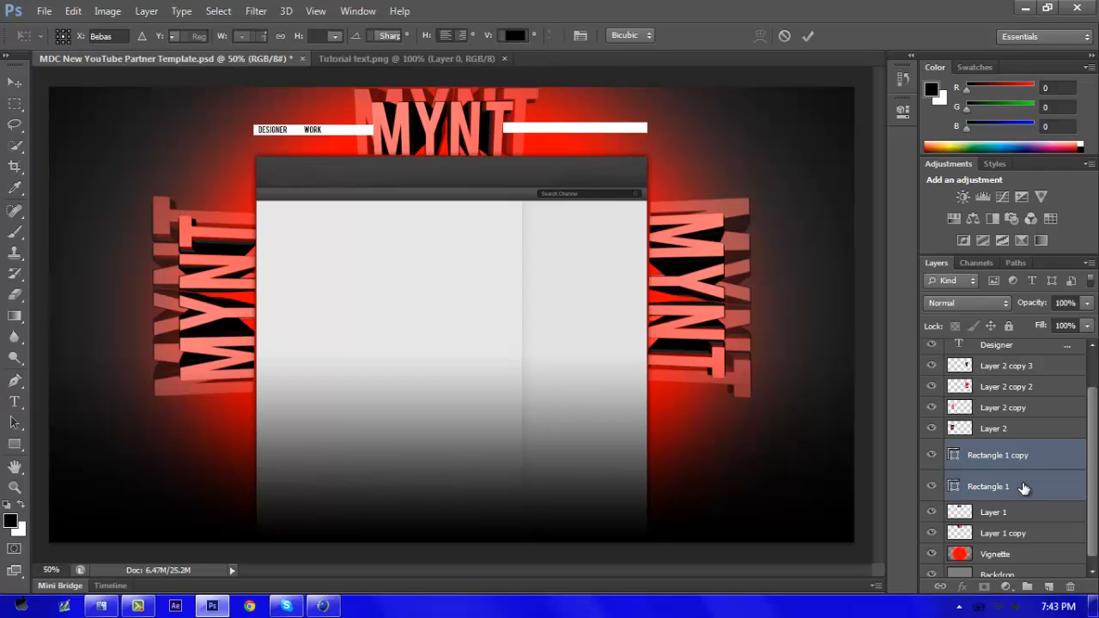
key(ctrl+t)
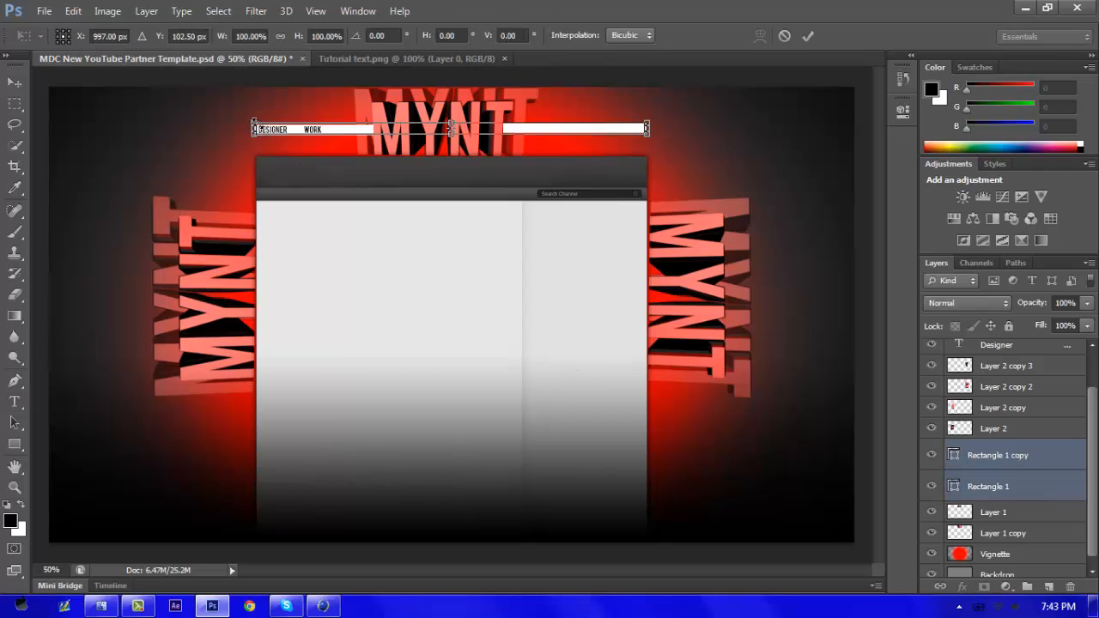
drag(259, 128, 246, 116)
drag(554, 126, 559, 132)
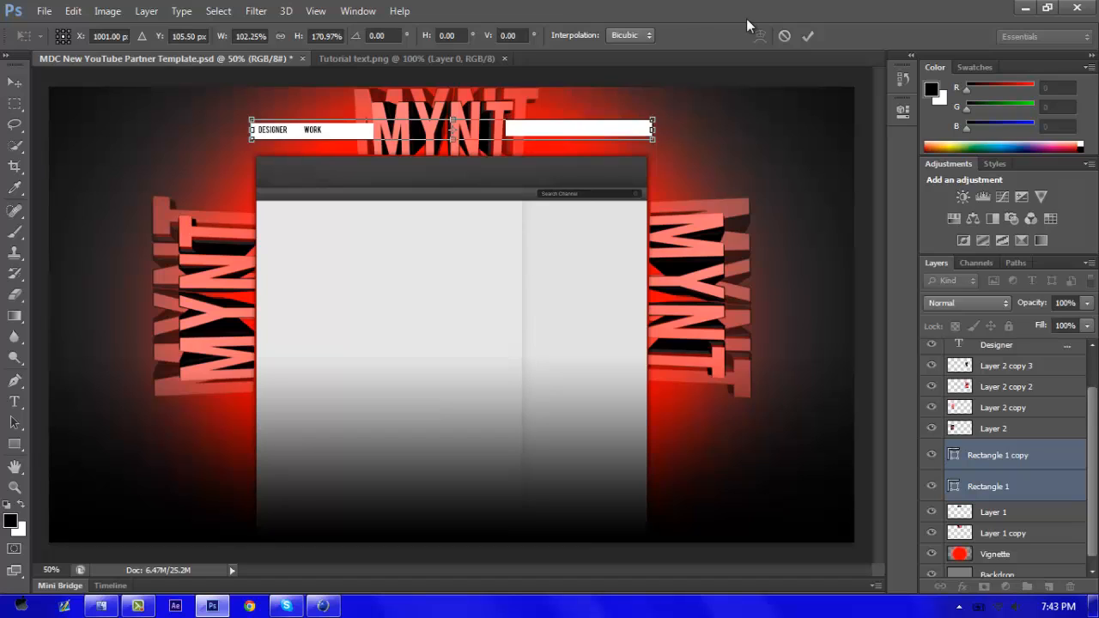
click(805, 37)
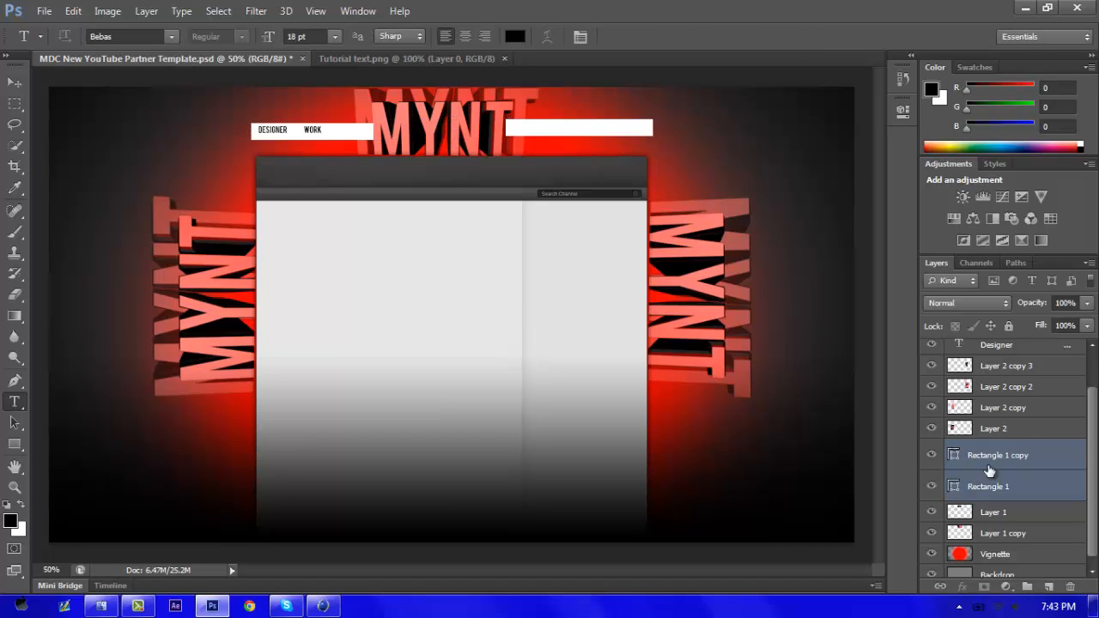
Step: Increase the font size of the DESIGNER WORK text to 30 pt
drag(1091, 424, 1088, 383)
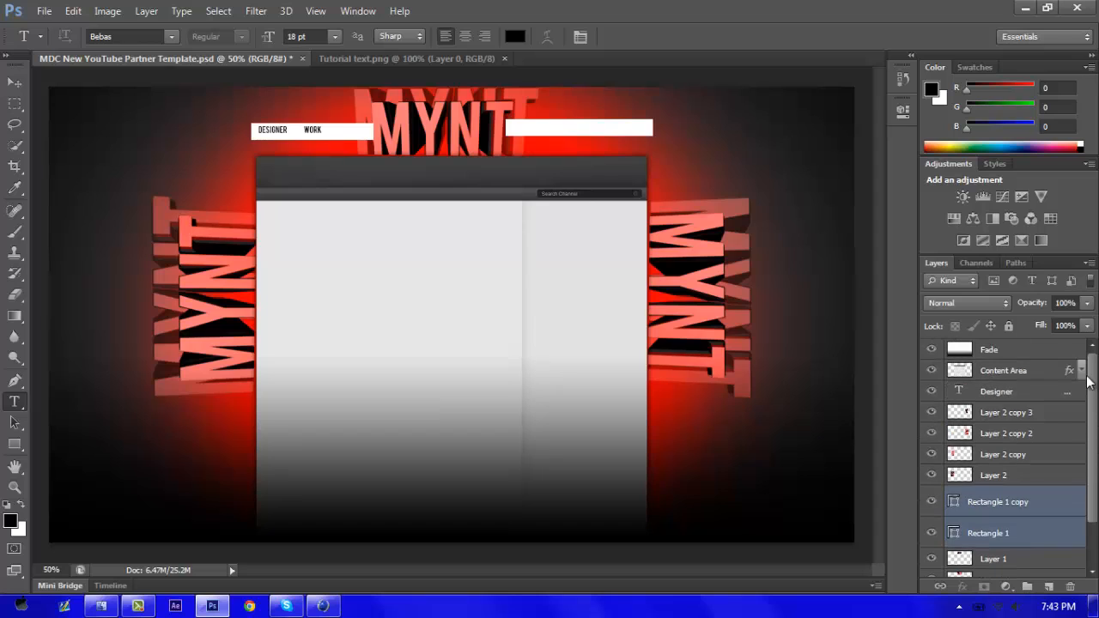
click(1041, 392)
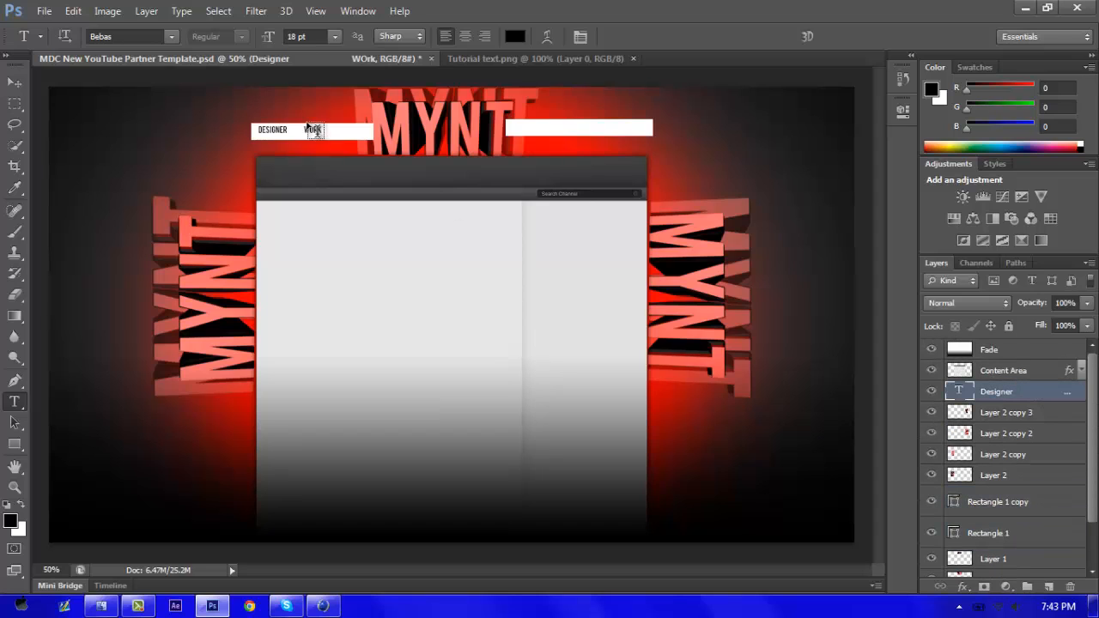
click(320, 131)
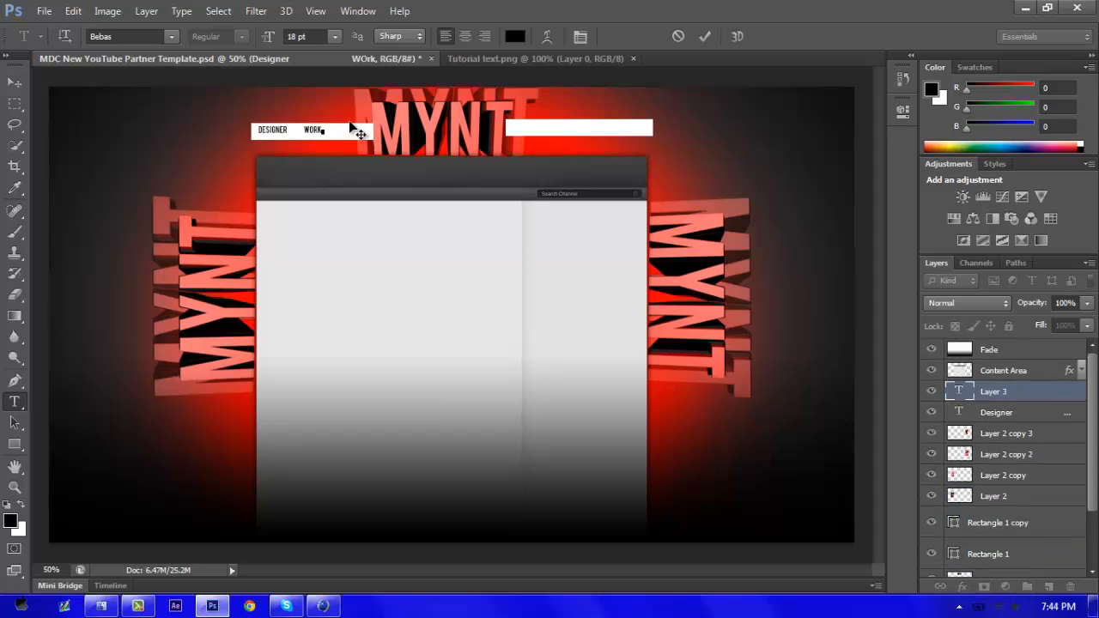
click(678, 36)
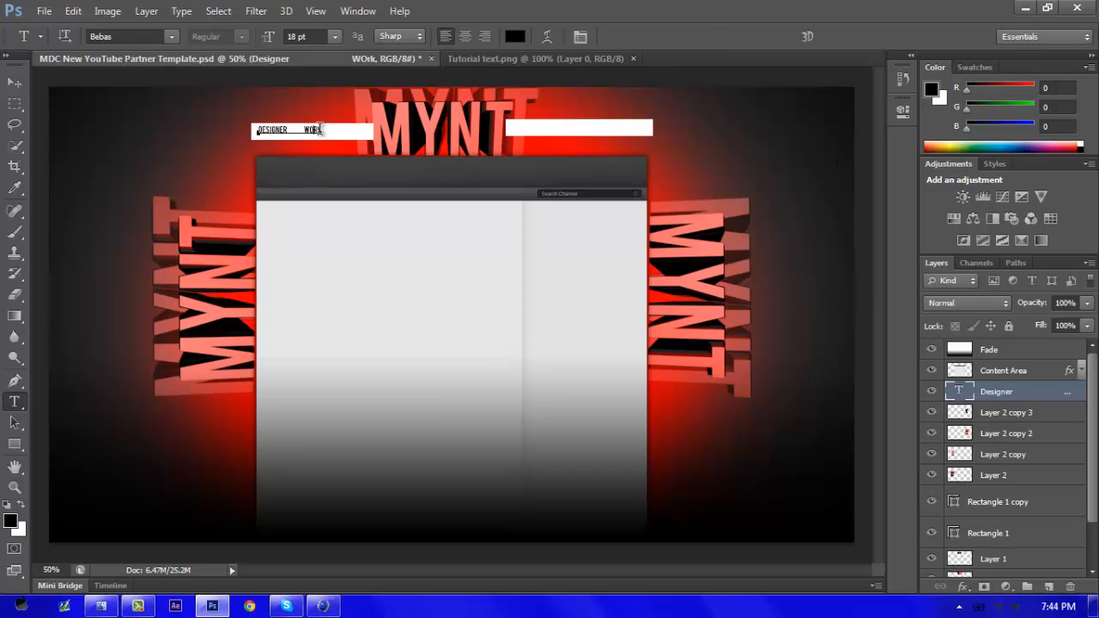
drag(322, 129, 216, 30)
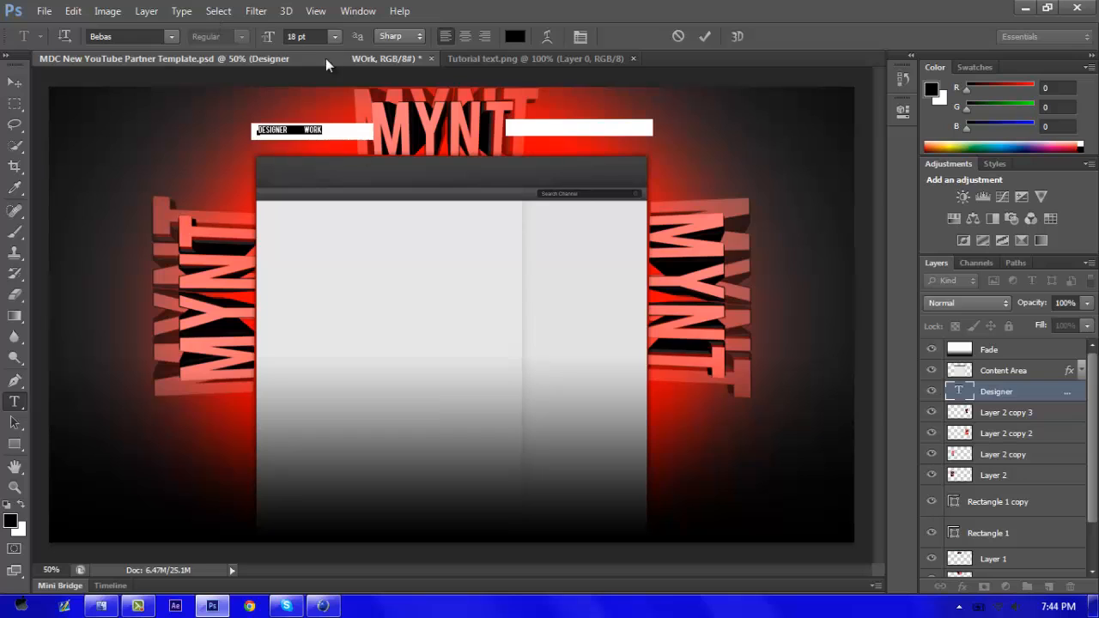
click(334, 38)
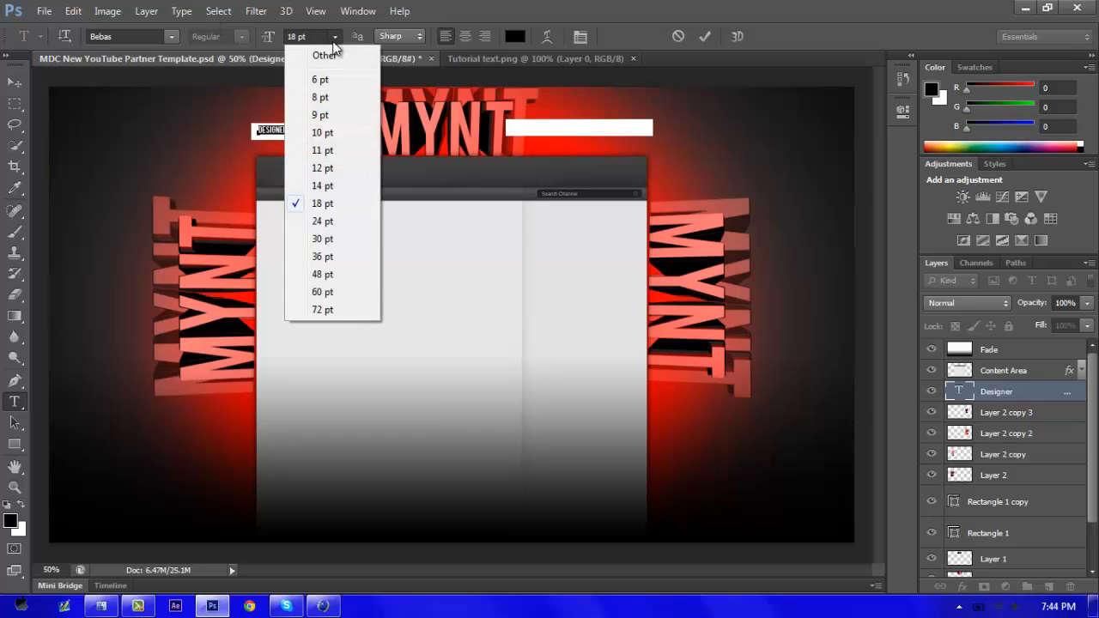
click(358, 237)
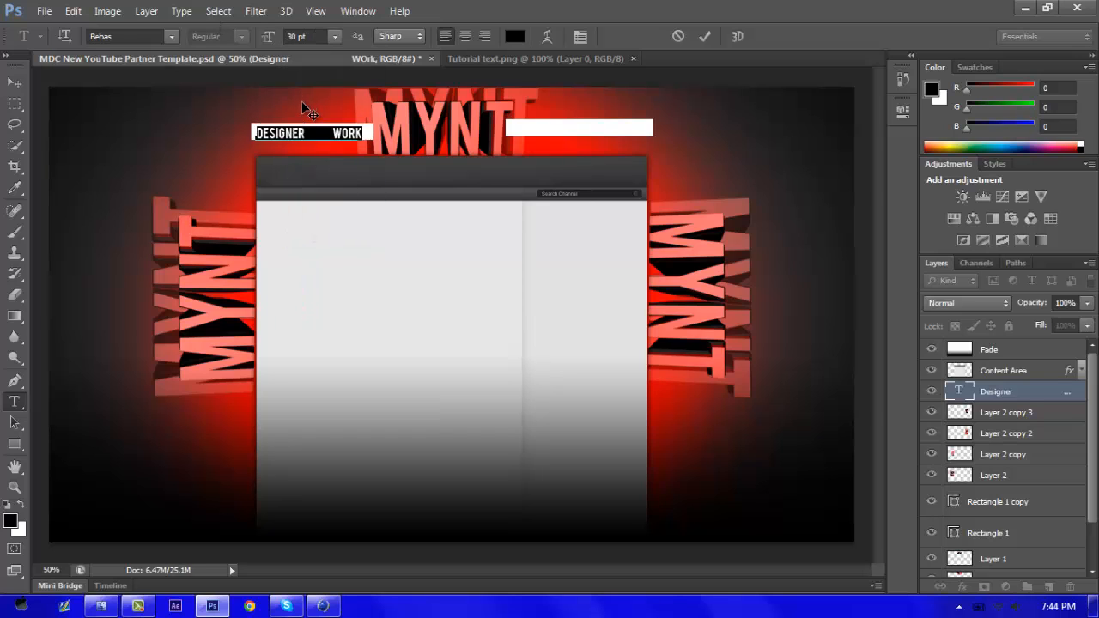
click(705, 37)
Step: Undock the Tutorial text.png document into its own window and minimise it
click(521, 124)
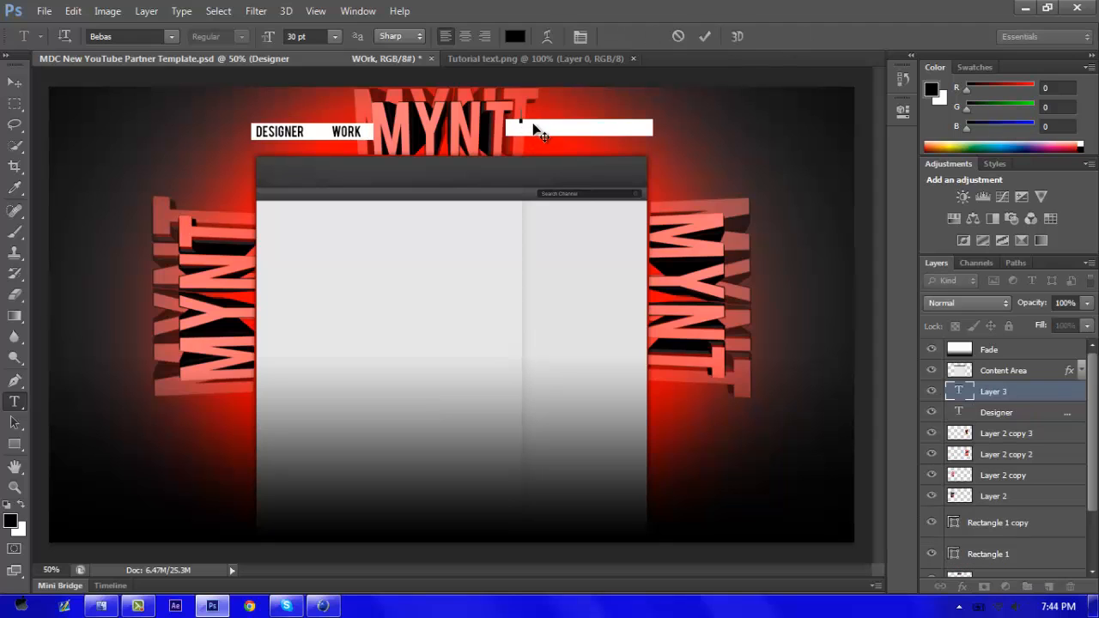
drag(552, 60, 503, 81)
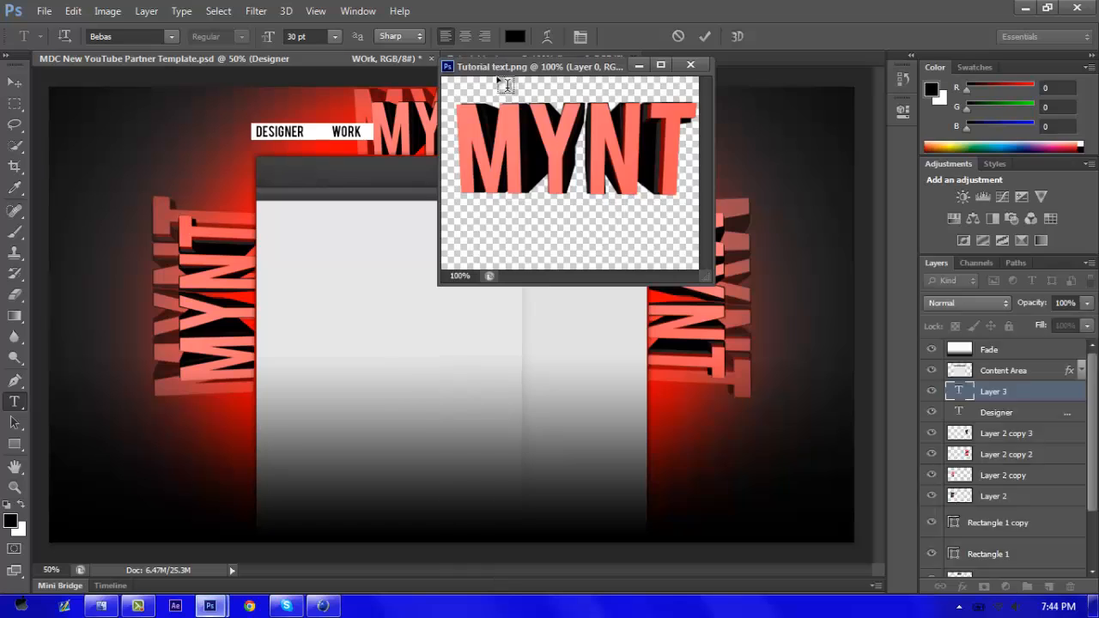
click(634, 66)
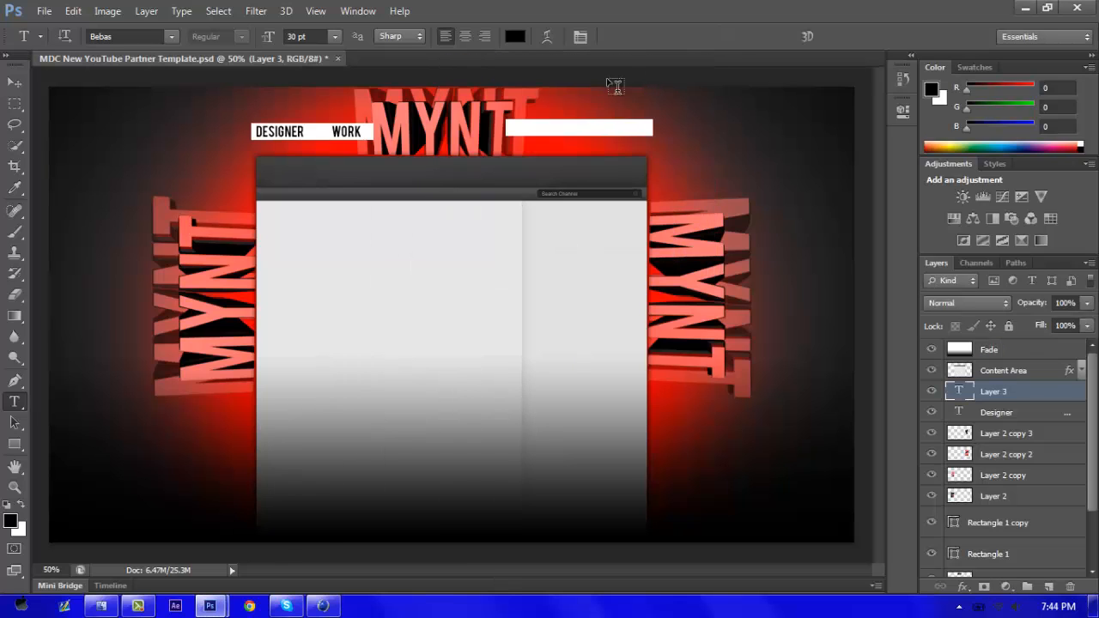
Step: Add the text SUBCRIBE and NETWORK, spaced apart, and position it on the white bar right of the MYNT text
click(547, 118)
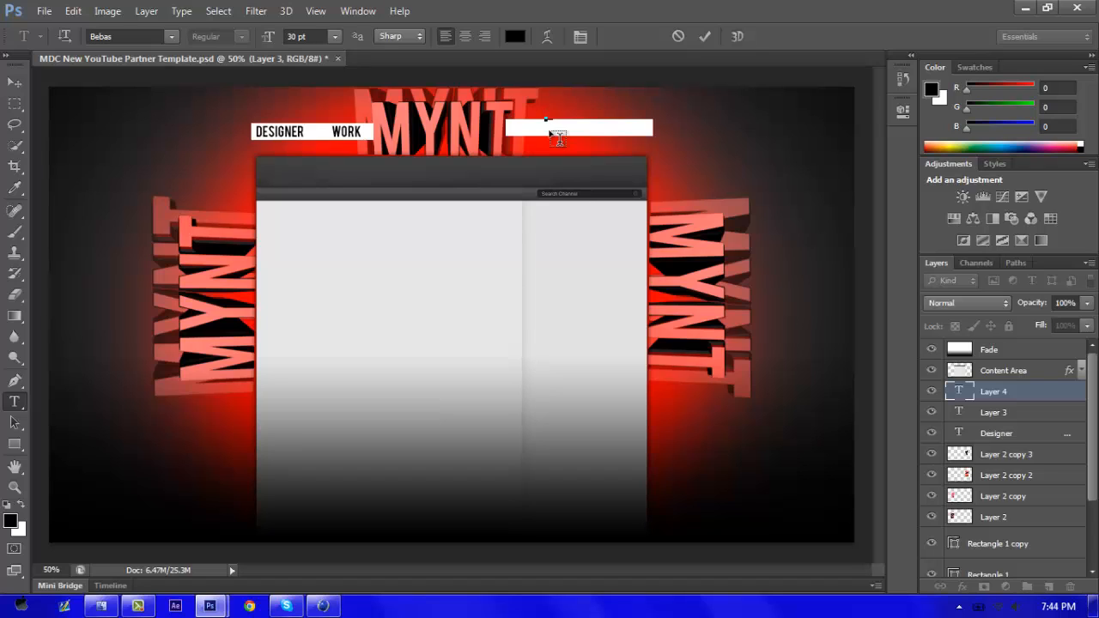
text(SUBSCRIBE)
key(BackSpace)
key(BackSpace)
key(BackSpace)
key(BackSpace)
key(BackSpace)
text(NE)
text(TWORK)
drag(599, 97, 563, 109)
drag(572, 109, 579, 107)
key(BackSpace)
key(BackSpace)
text(SCRIBE)
drag(575, 95, 568, 95)
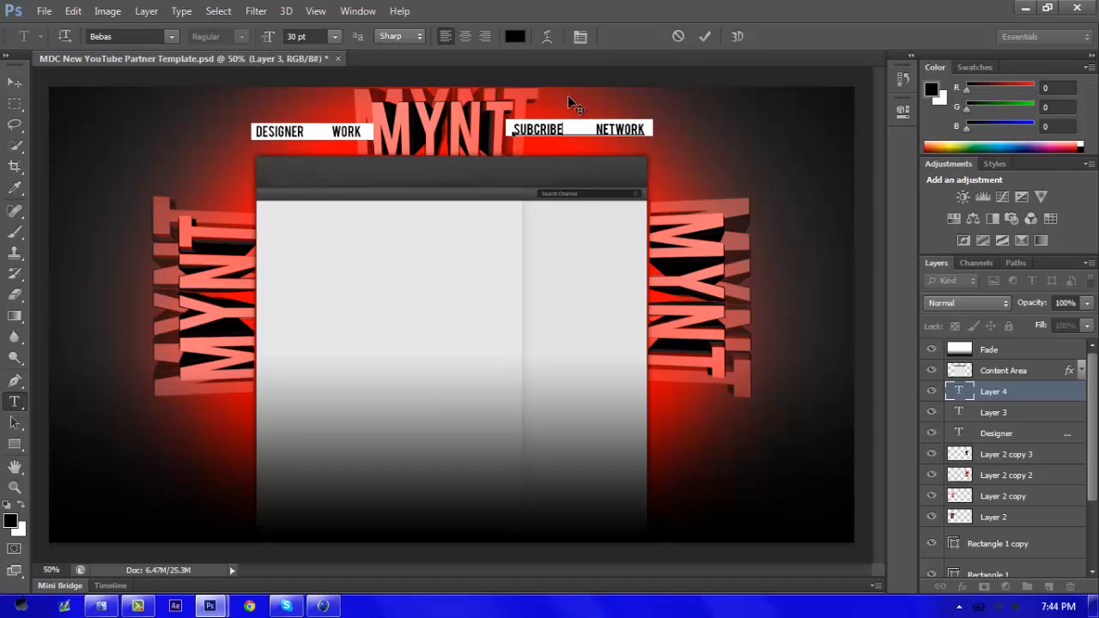
click(706, 36)
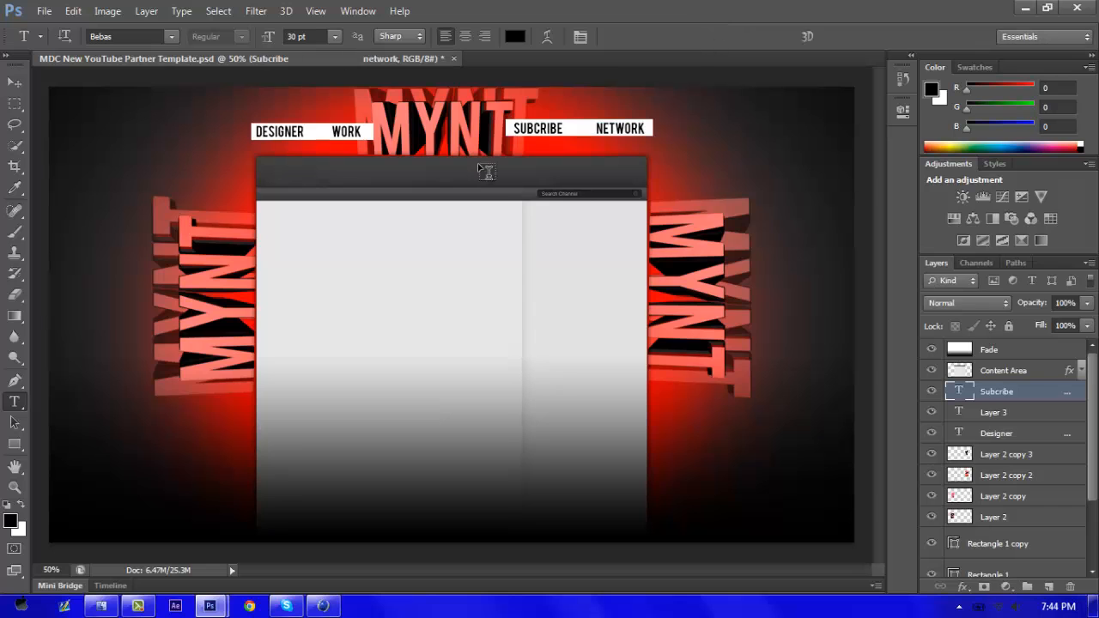
Step: Open the blue light image 3 (2).png from the EPIC Lights folder inside GFX Pack
click(43, 10)
click(53, 41)
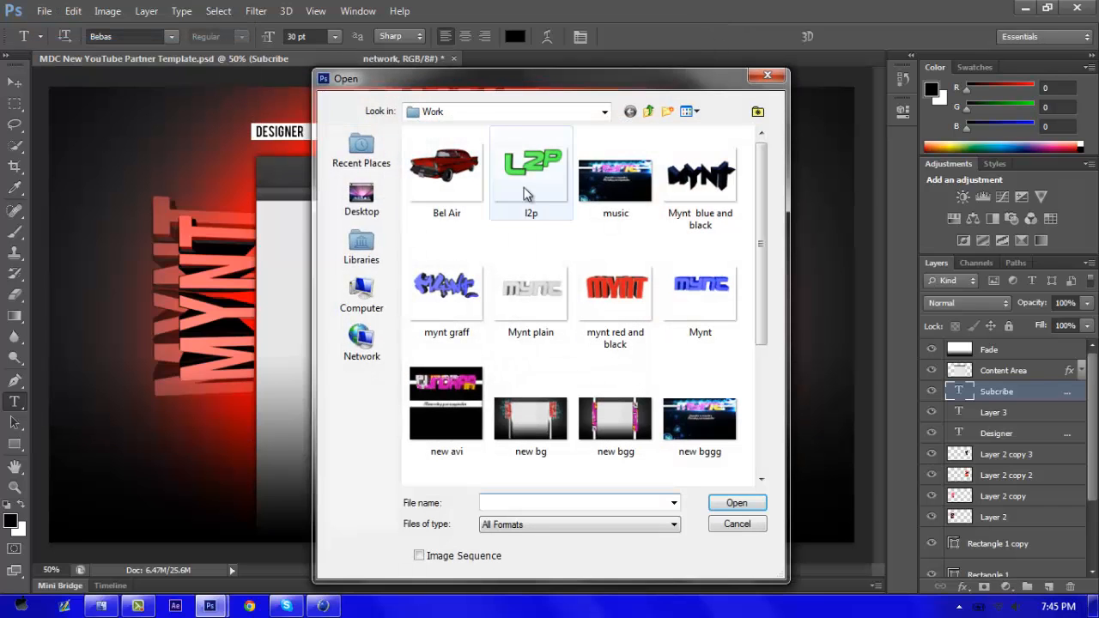
click(649, 111)
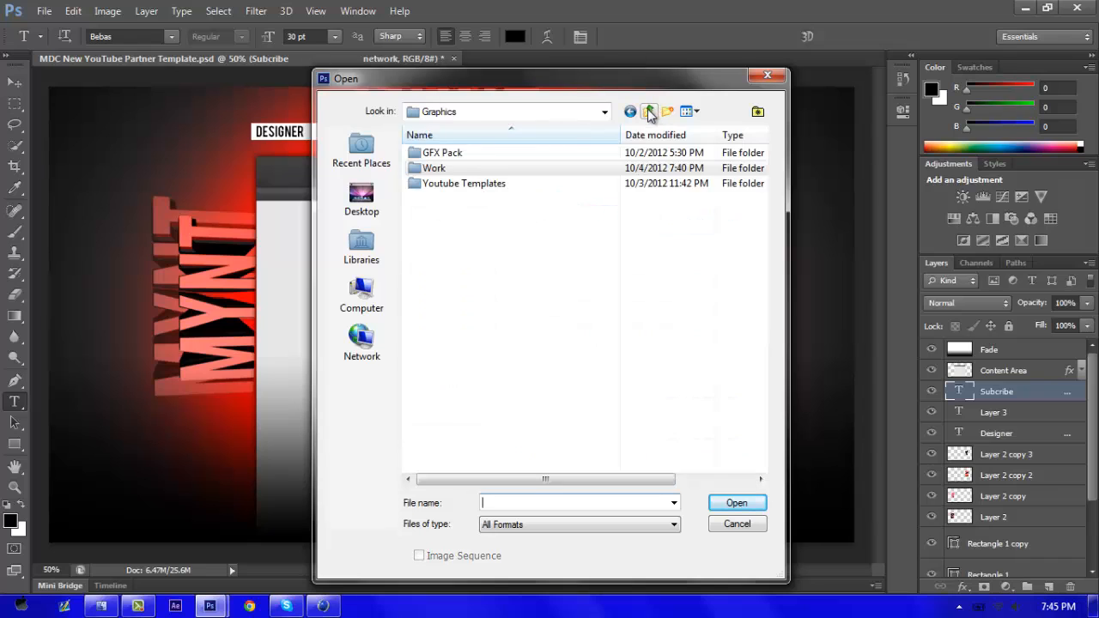
double_click(568, 153)
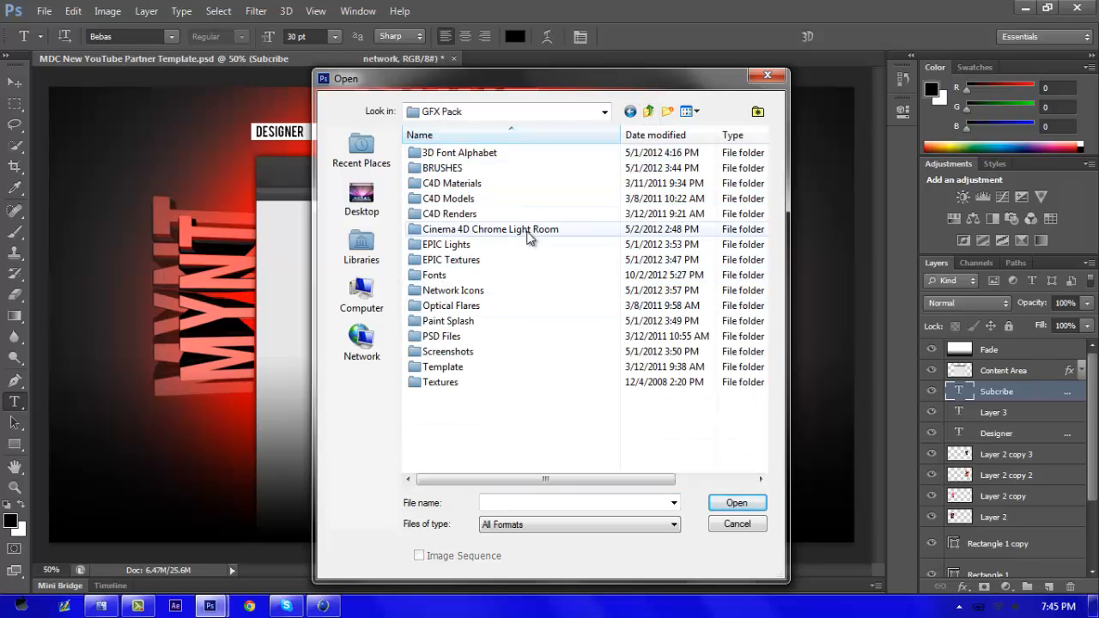
double_click(481, 244)
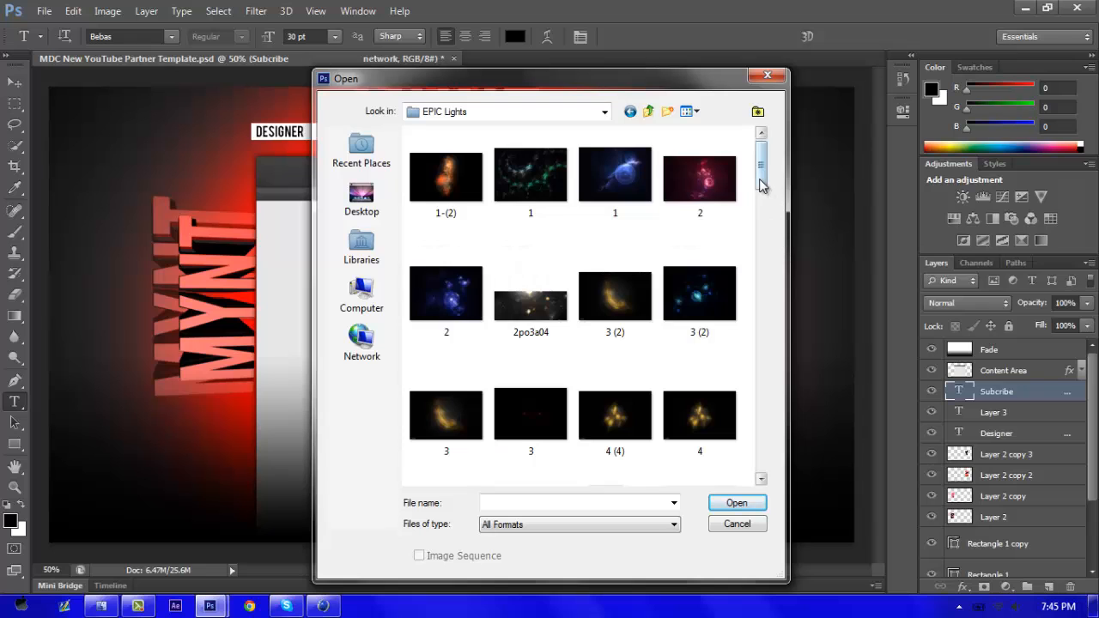
scroll(763, 179, down, 1)
double_click(720, 248)
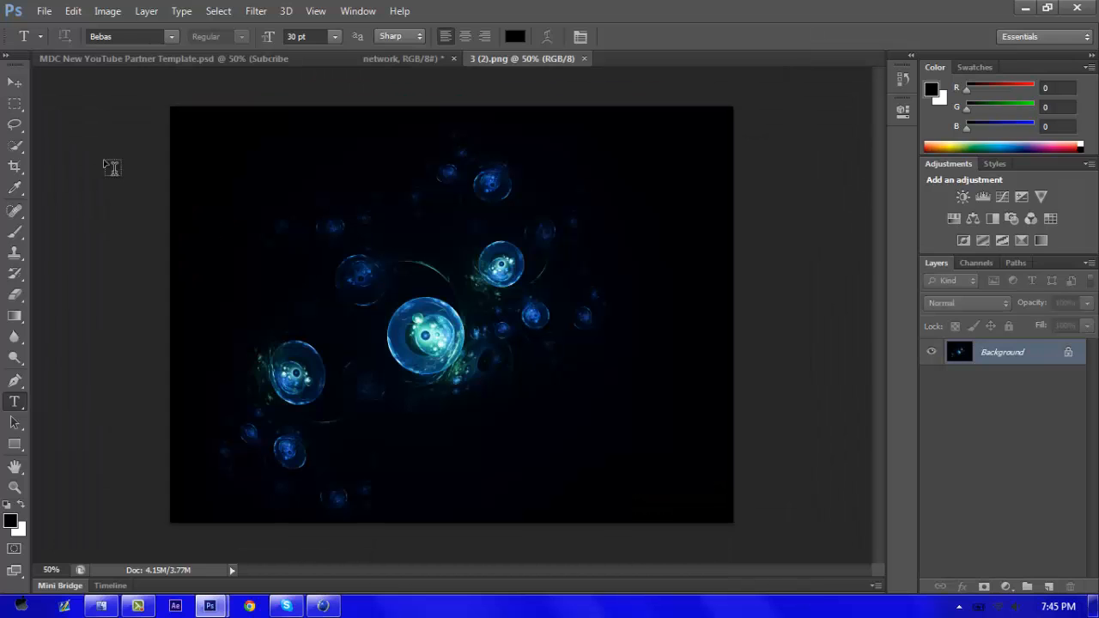
Step: Place the light image over the left side of the template with the Linear Dodge (Add) blend mode
click(15, 81)
drag(429, 328, 268, 330)
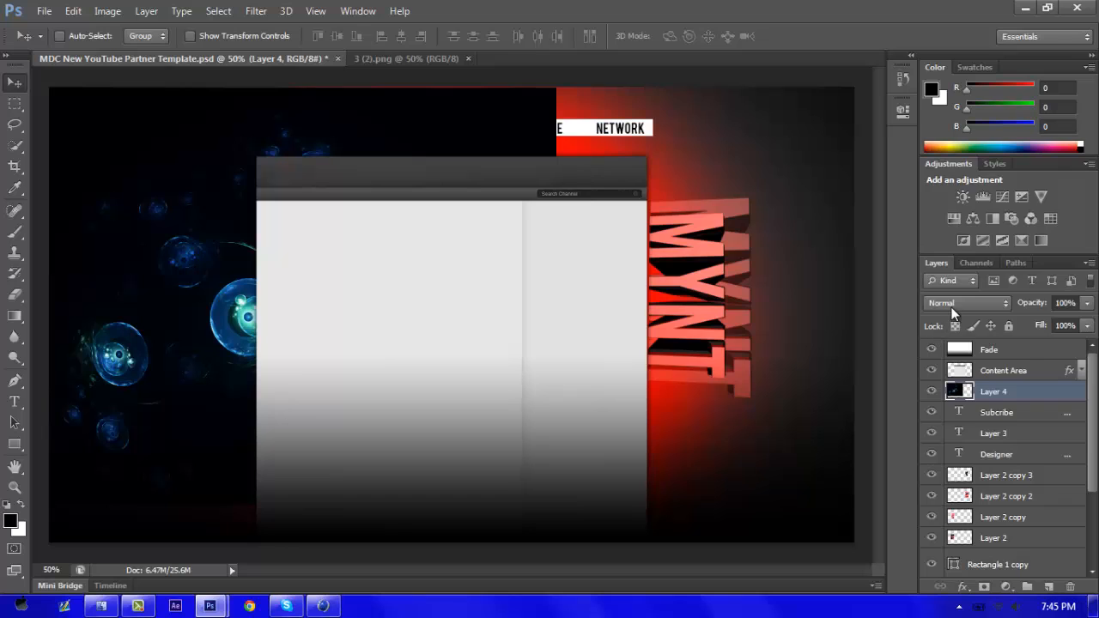
click(955, 304)
click(966, 165)
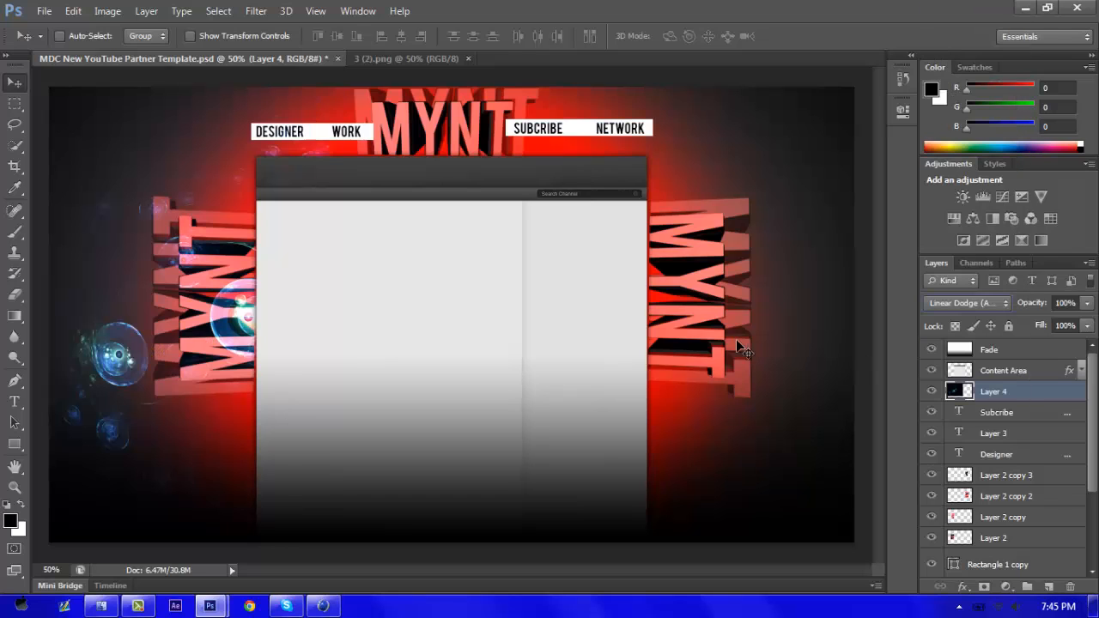
drag(234, 309, 247, 307)
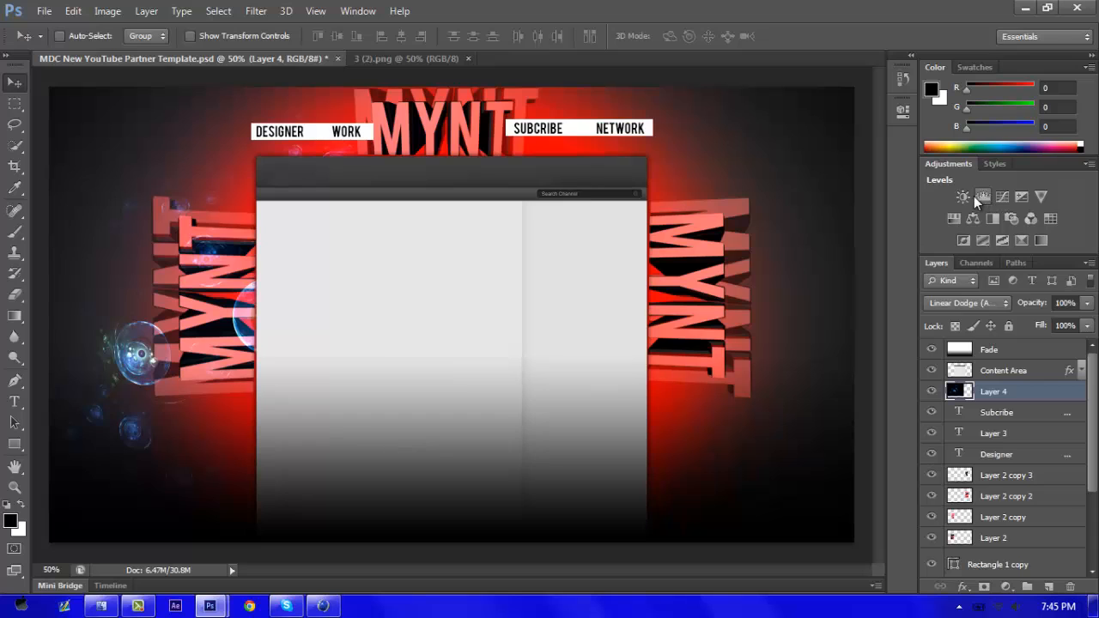
Step: Add a colorized Hue/Saturation adjustment above Layer 4 with hue 12 and saturation 99
click(962, 217)
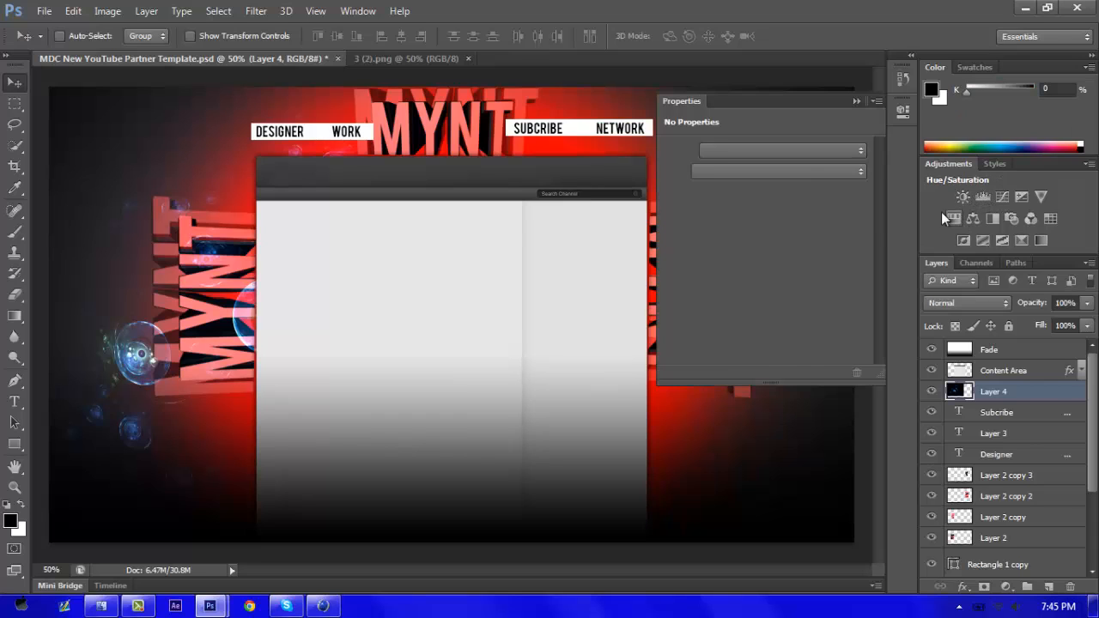
click(742, 298)
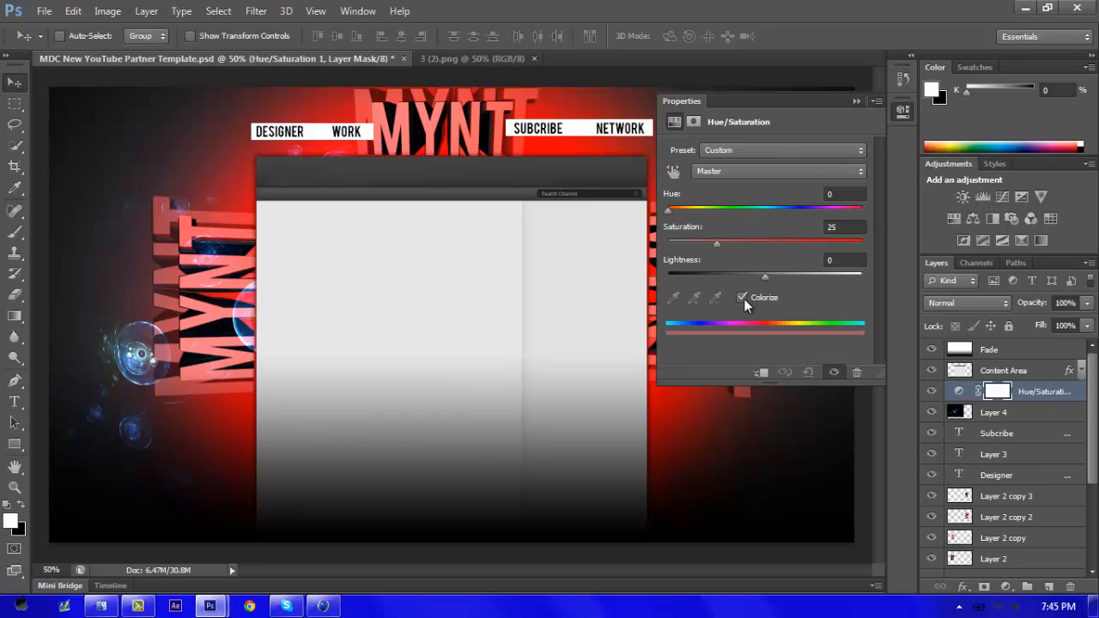
mouse_move(669, 215)
mouse_down()
mouse_move(797, 203)
mouse_move(812, 214)
mouse_move(861, 211)
mouse_move(665, 225)
mouse_up()
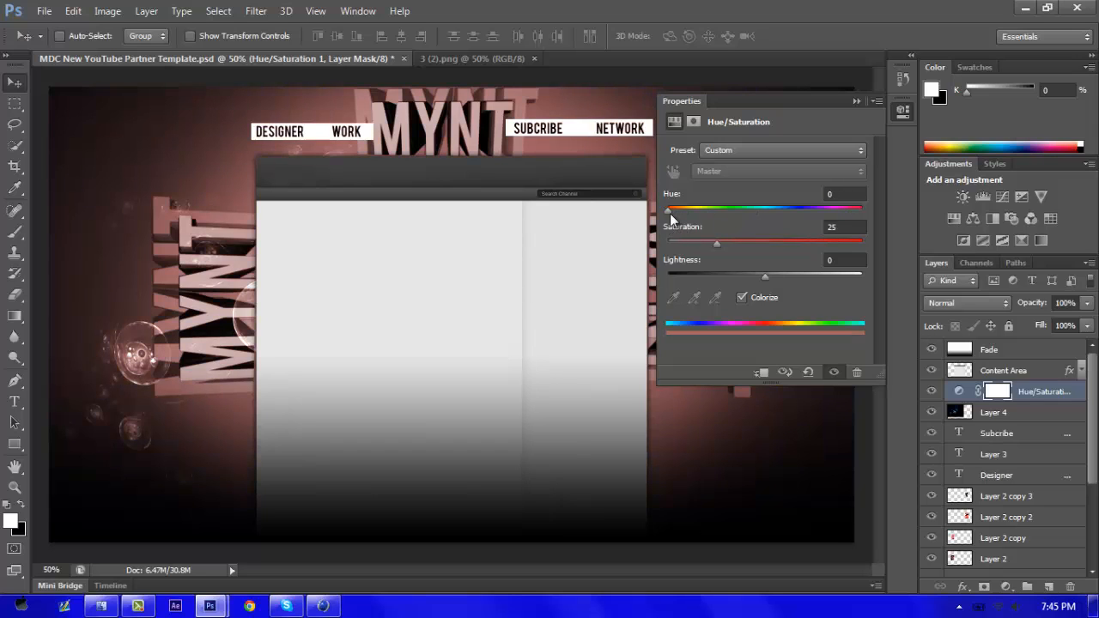
drag(668, 213, 813, 233)
drag(742, 243, 861, 241)
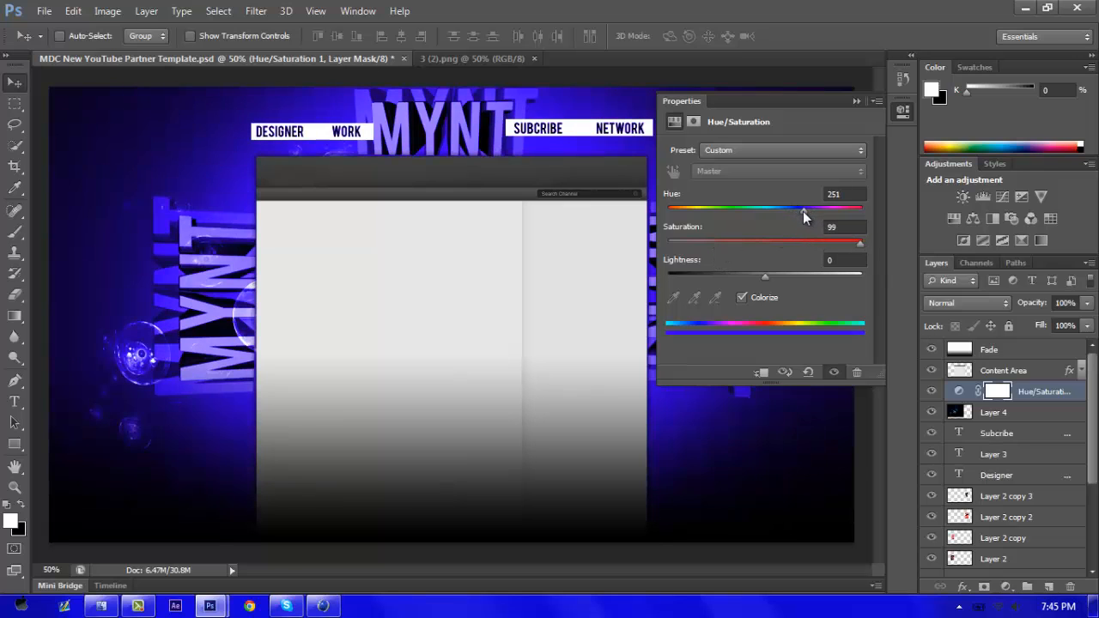
drag(803, 211, 674, 211)
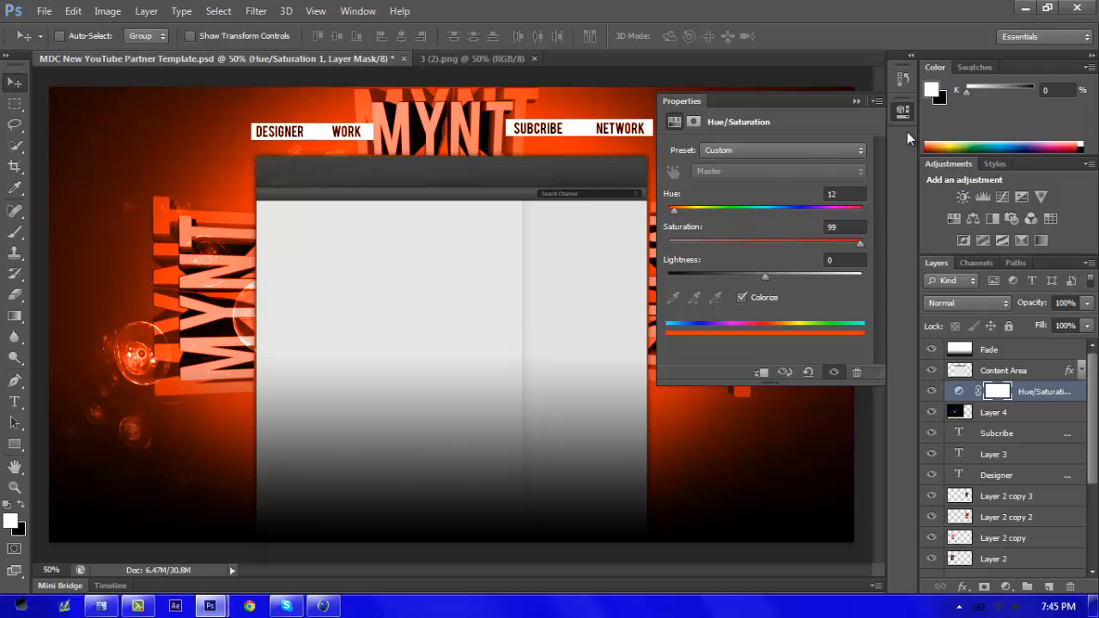
click(858, 102)
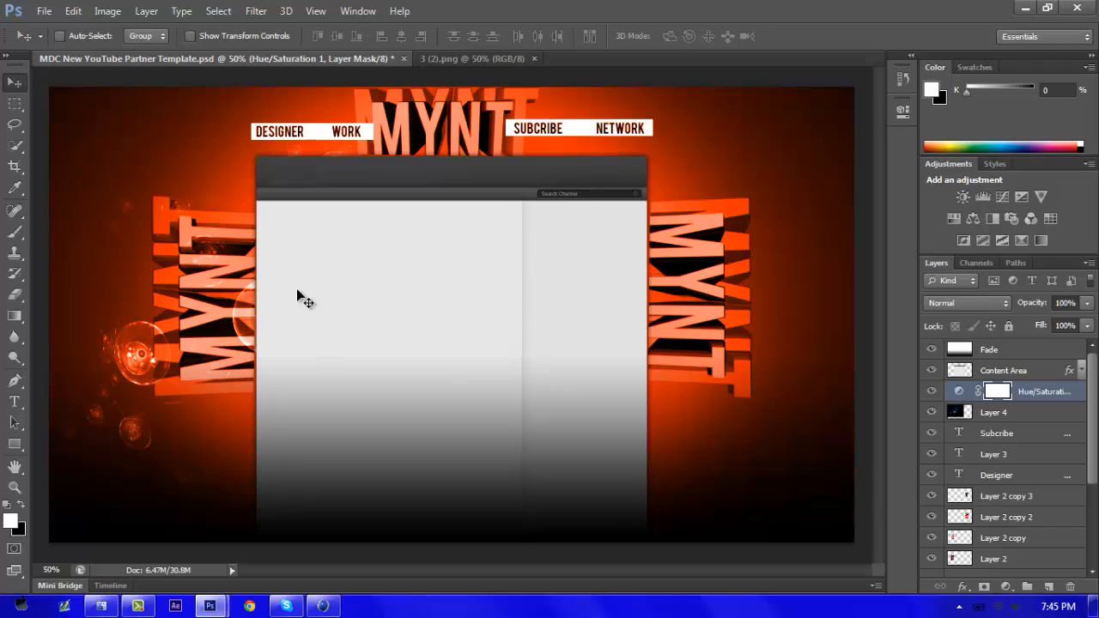
Step: Duplicate Layer 4 and move the copy of the lights to the right side of the content area
click(1019, 413)
right_click(1019, 413)
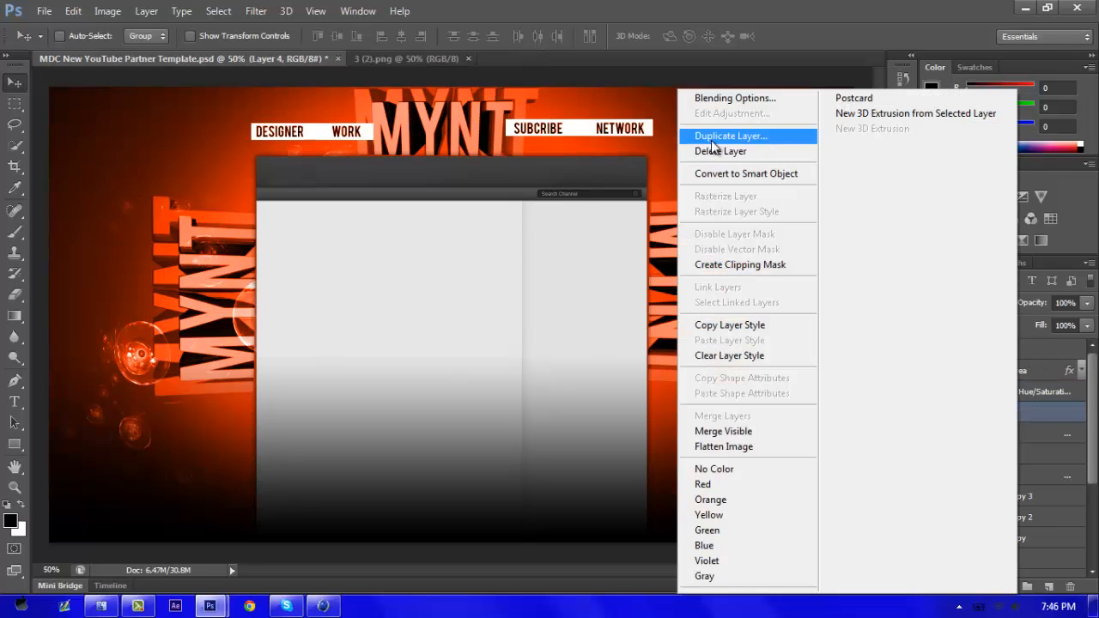
click(710, 137)
click(683, 180)
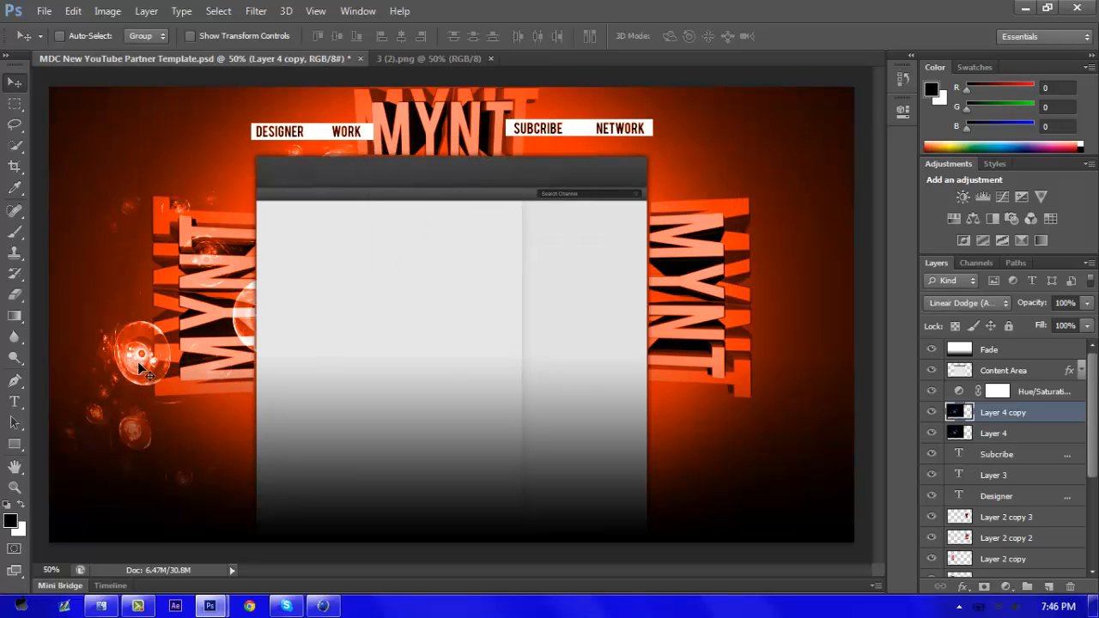
drag(454, 306, 507, 380)
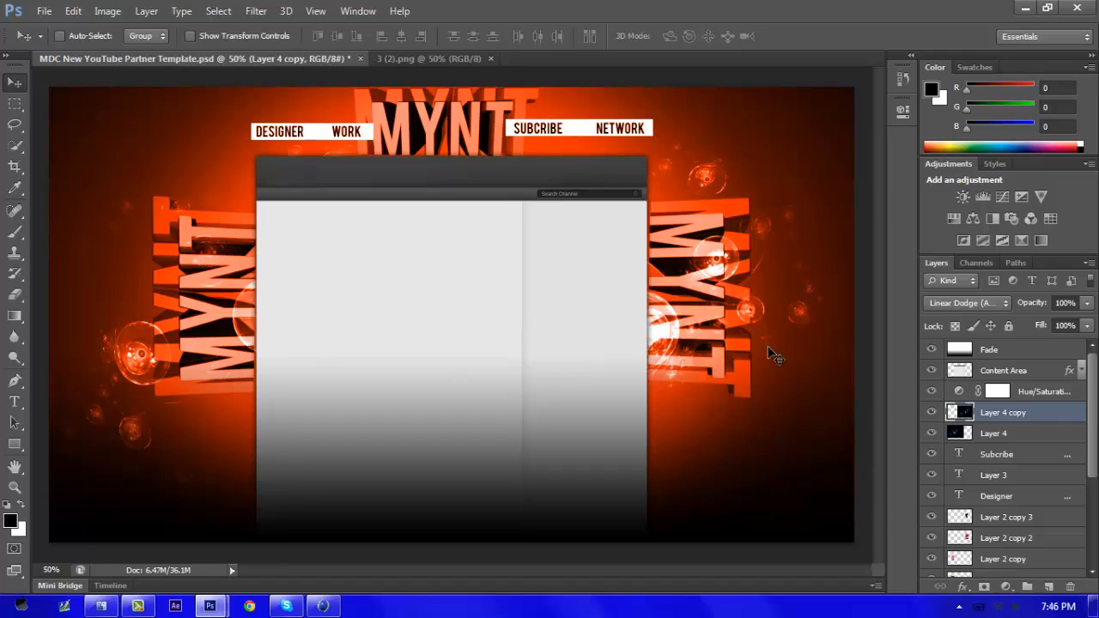
click(137, 608)
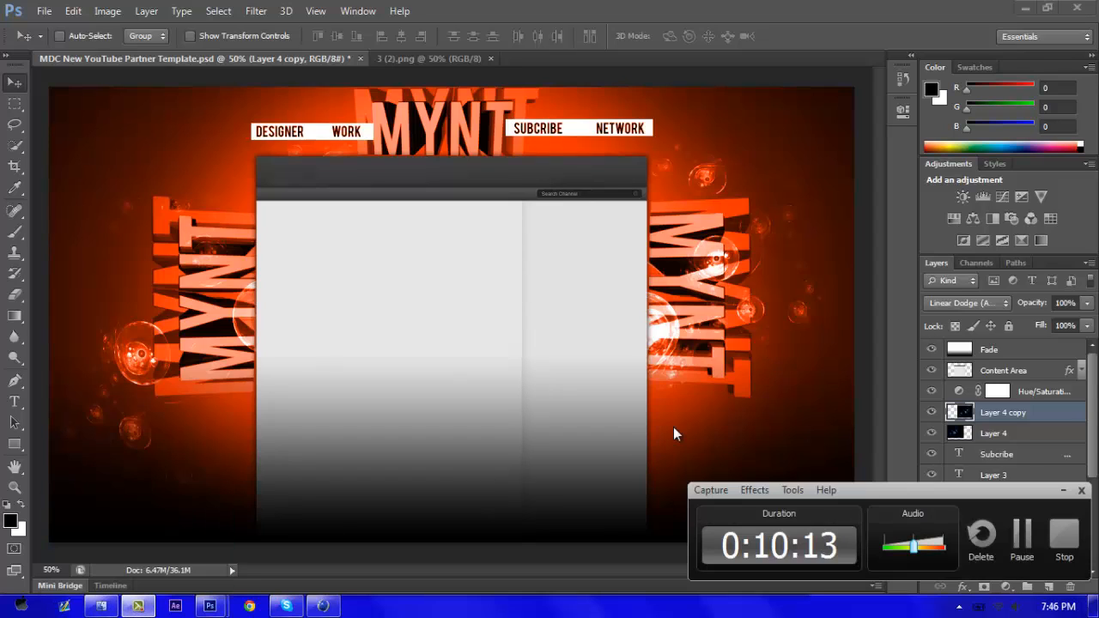